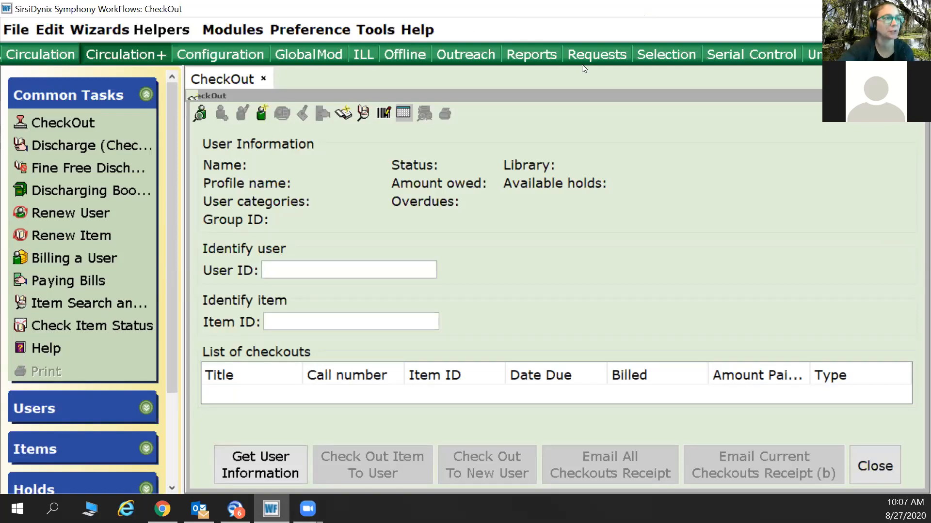
Open the user search for checkout and set the library to AG_ALS-PDC.
left_click(848, 9)
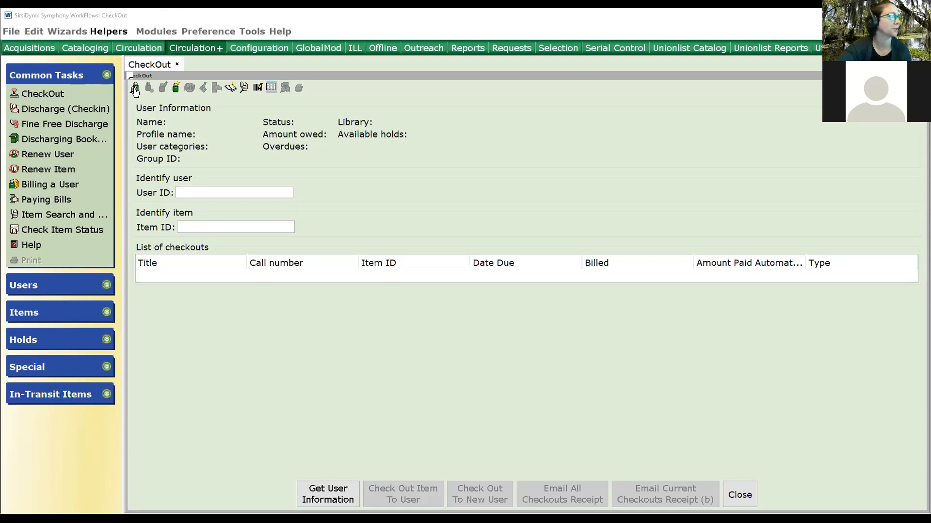
left_click(134, 89)
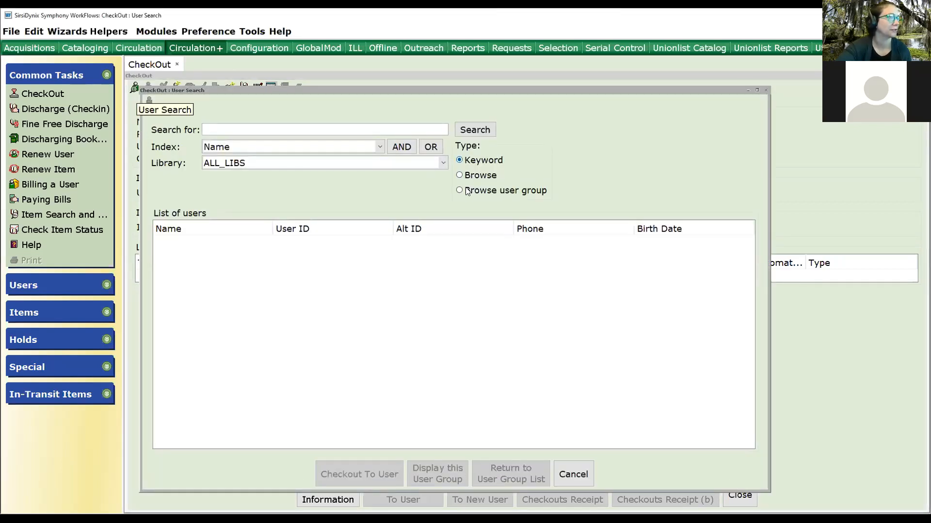
left_click(245, 165)
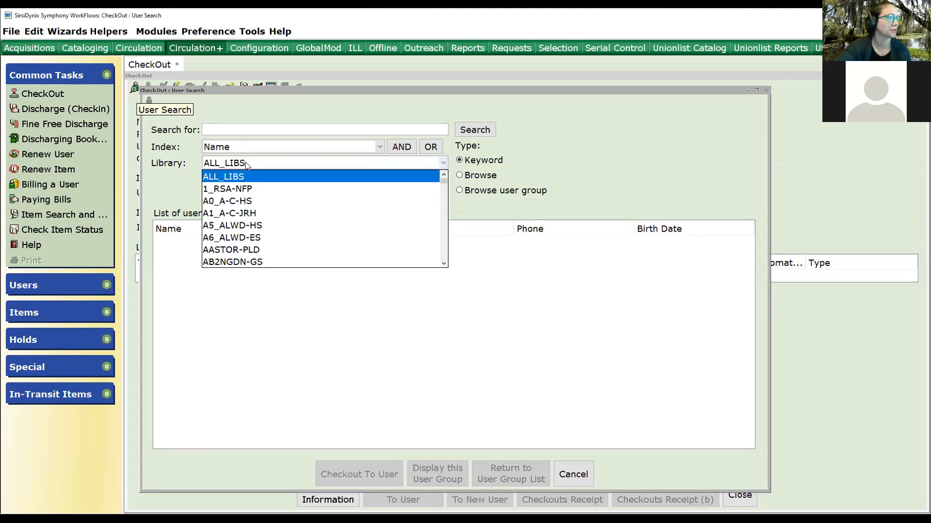
scroll(256, 224, "down", 1)
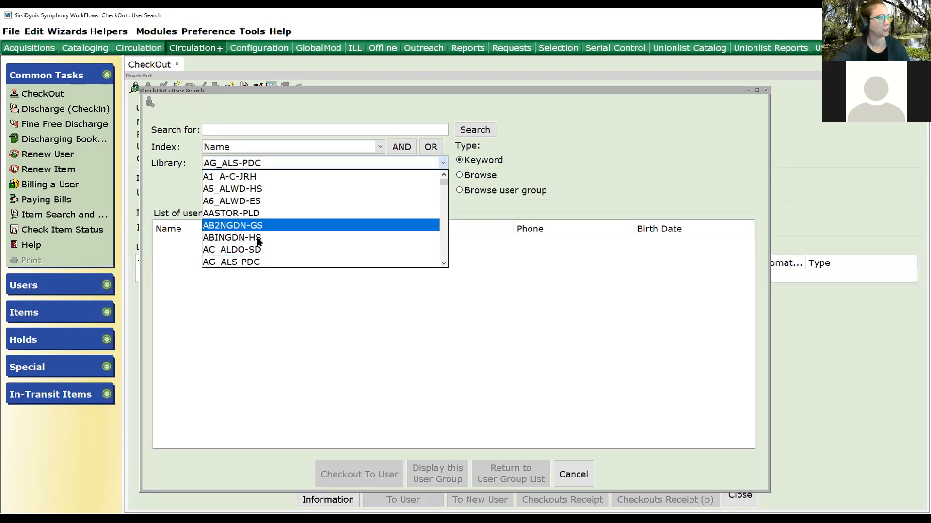
left_click(260, 261)
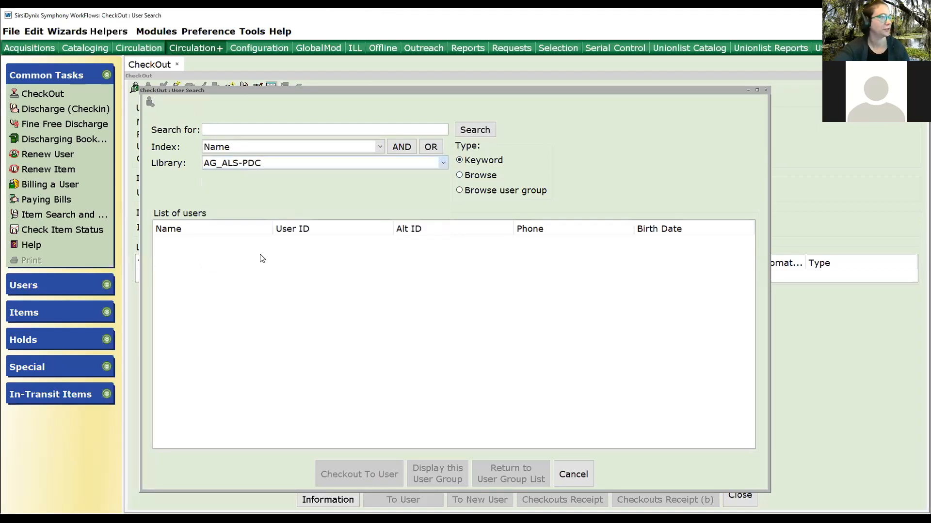
Search users by keyword in the Note index for SALAMI.
left_click(460, 175)
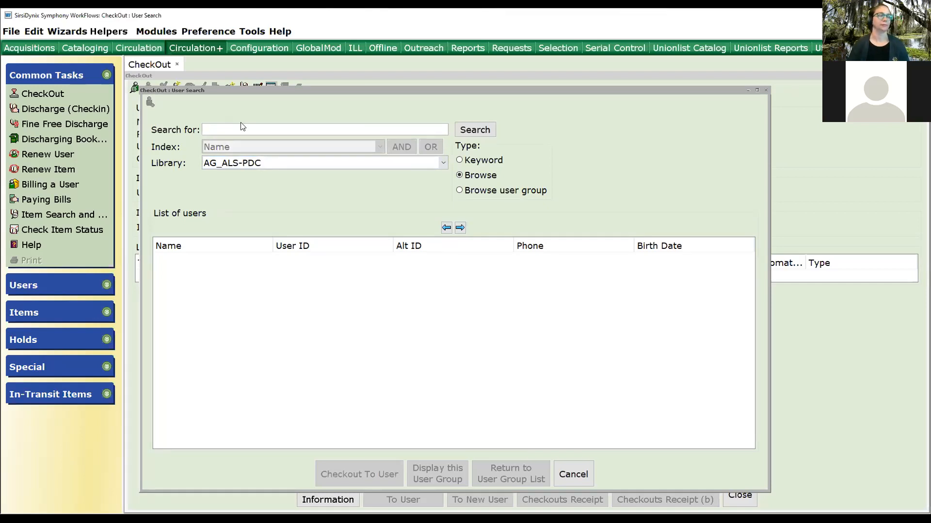
left_click(460, 160)
left_click(379, 148)
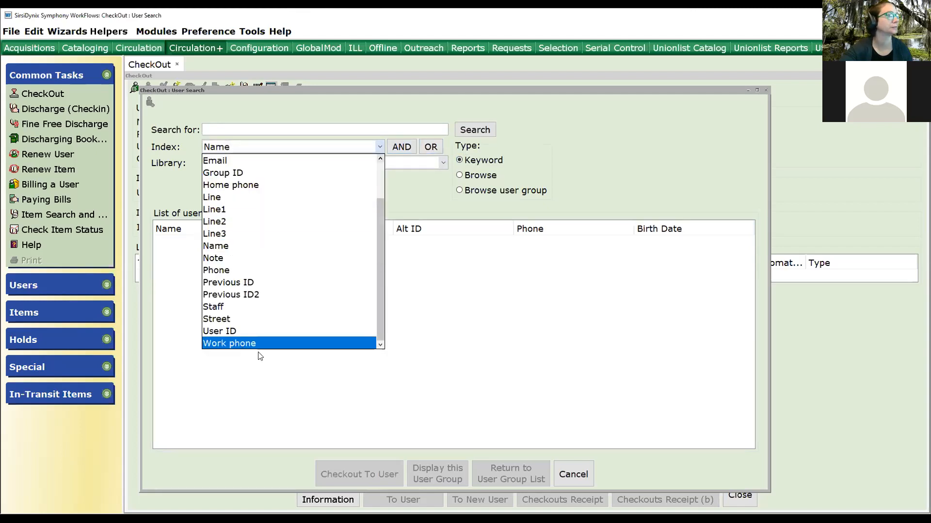
left_click(213, 258)
type("SALAMI")
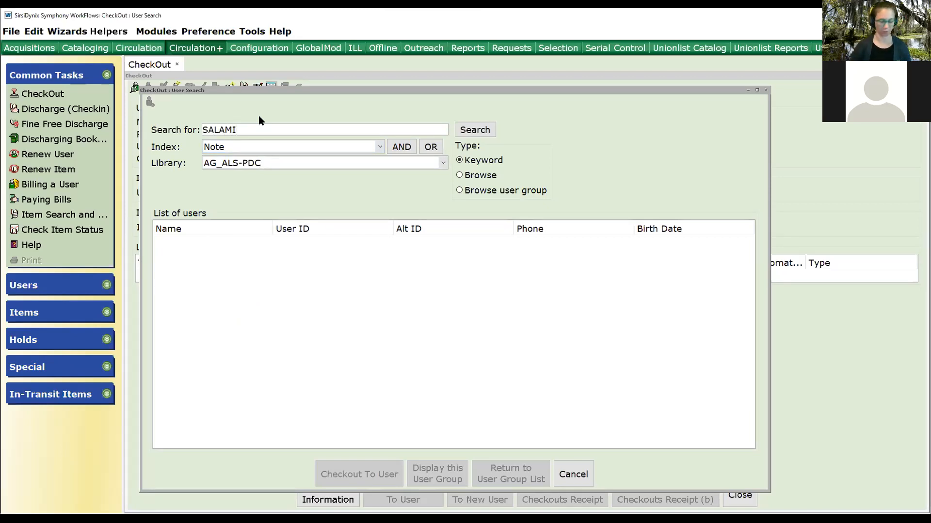
key("Return")
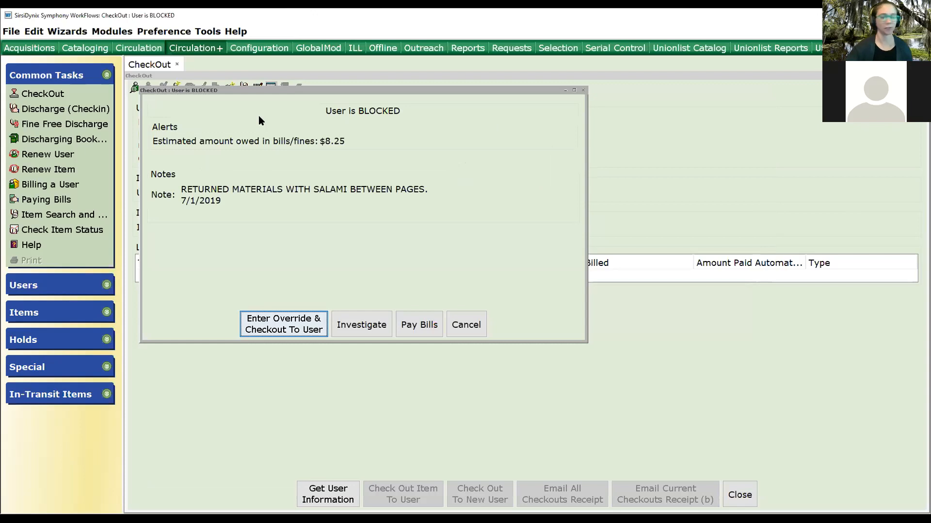
left_click(271, 328)
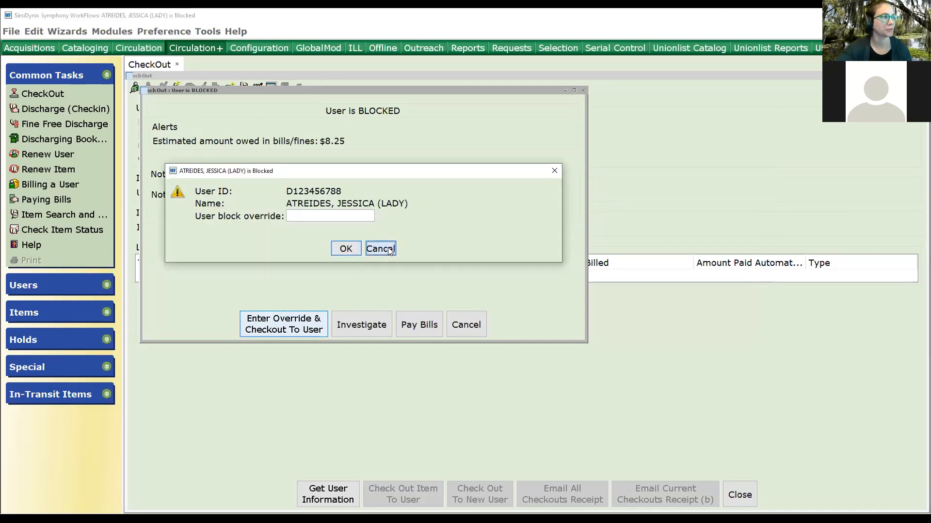
left_click(389, 250)
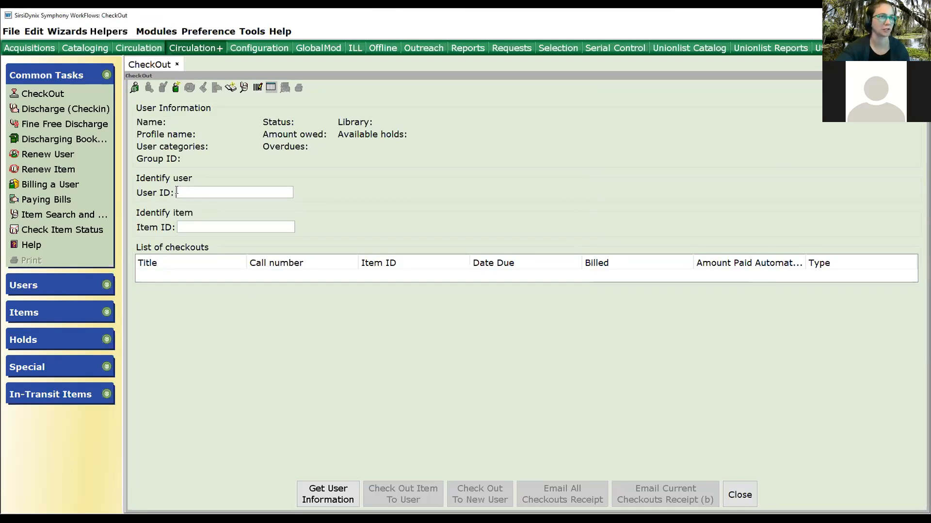
Search all libraries for users named ATREIDES and choose the second patron in the results.
left_click(136, 89)
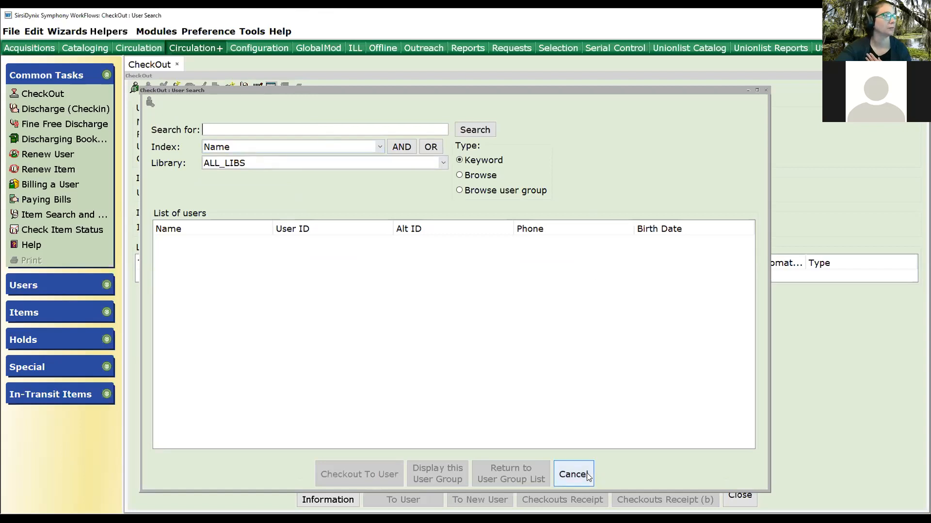
type("ATREIDES")
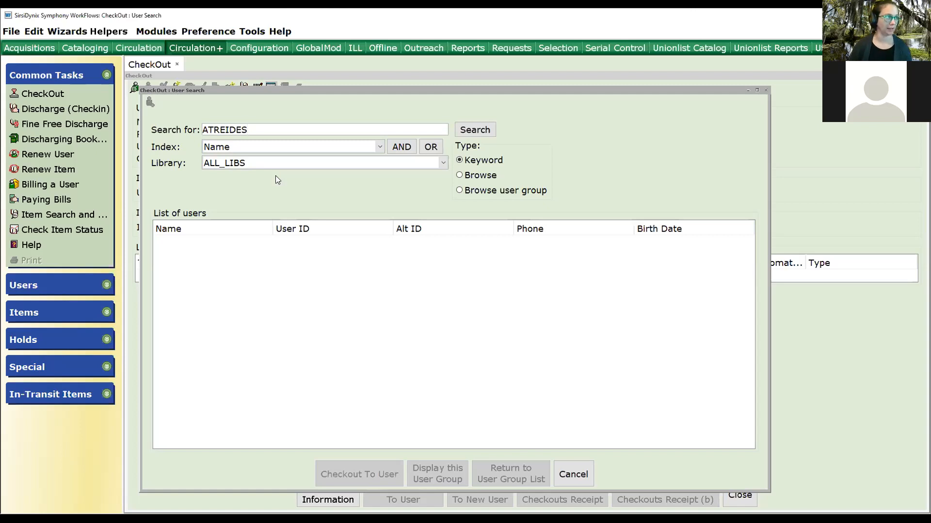
key("Return")
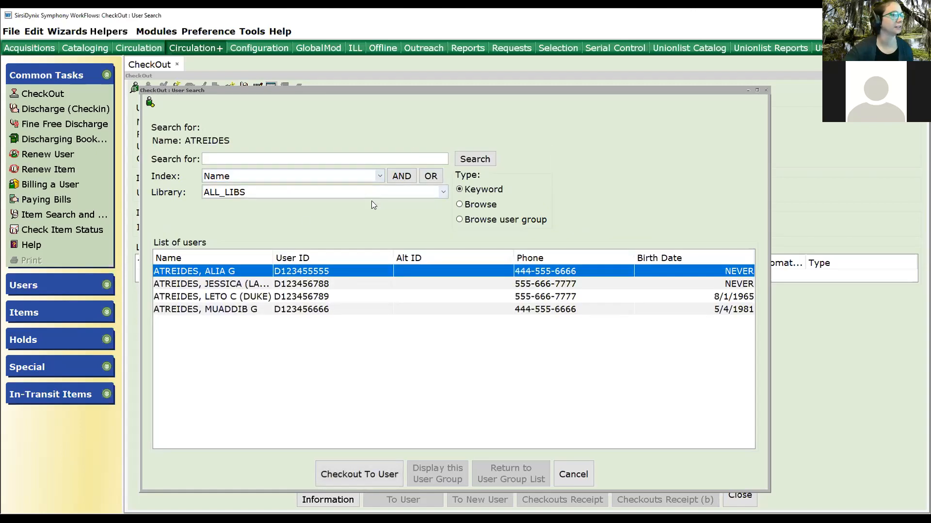
left_click(222, 285)
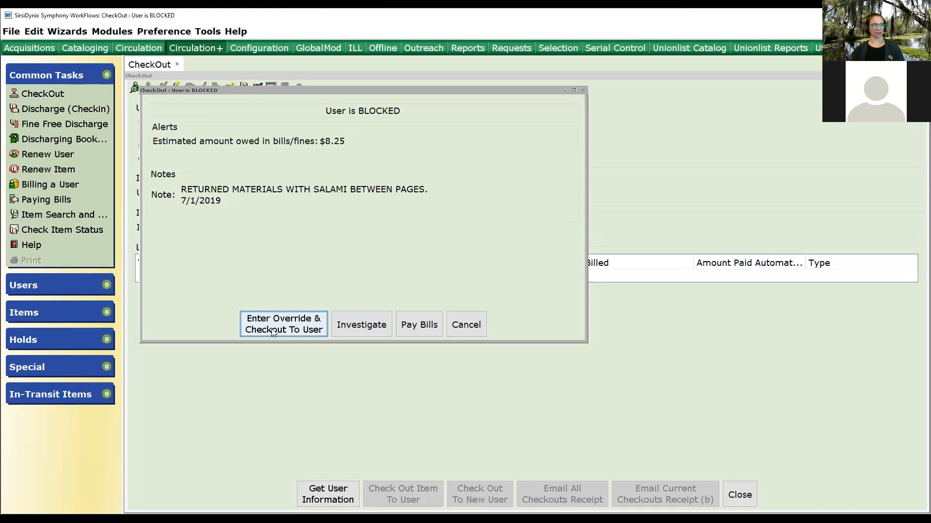
Investigate the blocked patron's record, enlarging the window to review the summary and the Bills tab.
left_click(356, 328)
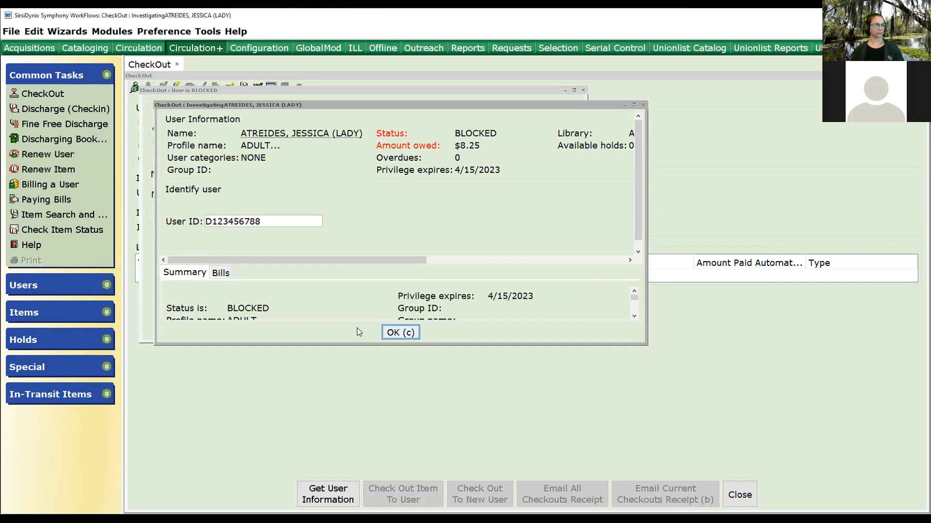
left_click_drag(653, 363, 687, 450)
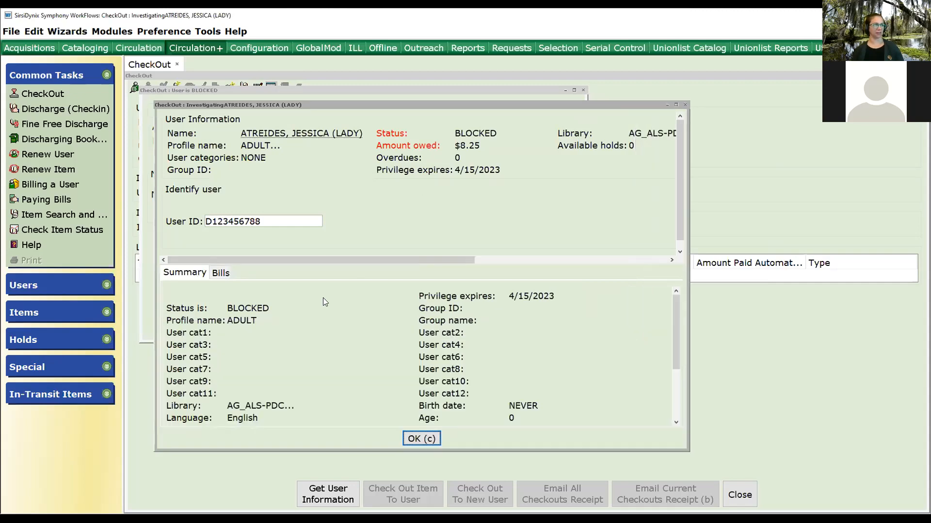
left_click(217, 274)
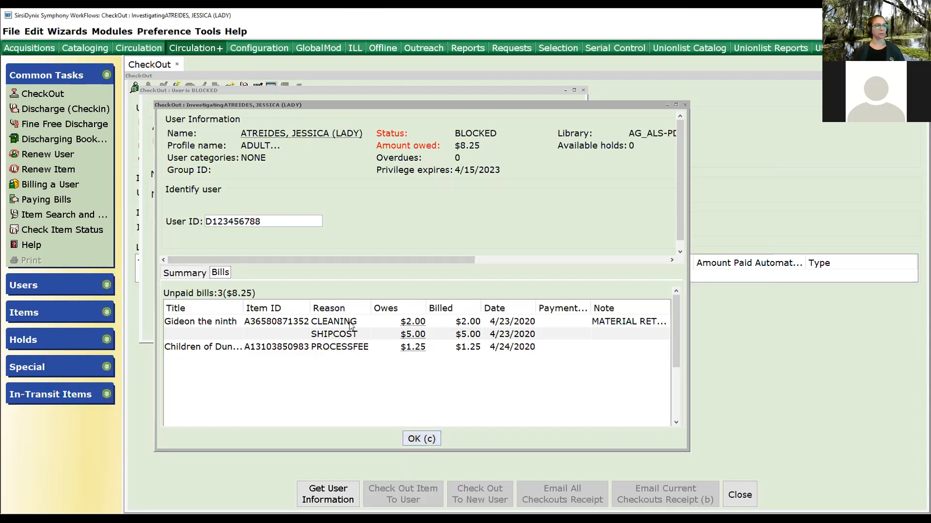
left_click(421, 439)
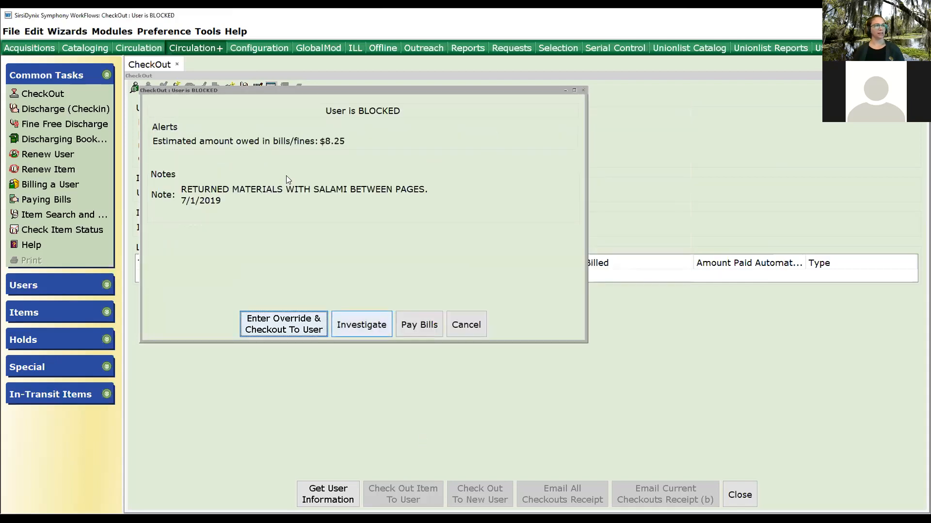
Override the user block by entering the override password and checking out to the user.
left_click(261, 328)
type("****")
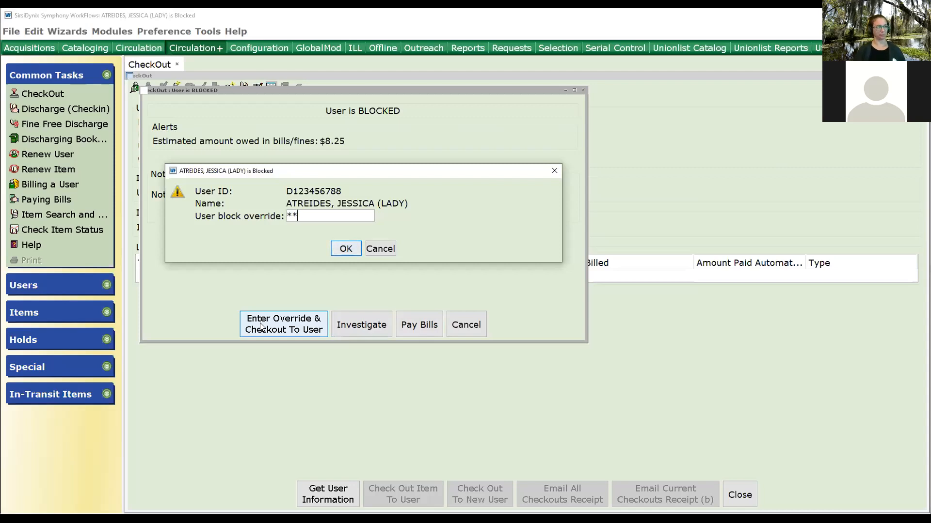
key("Return")
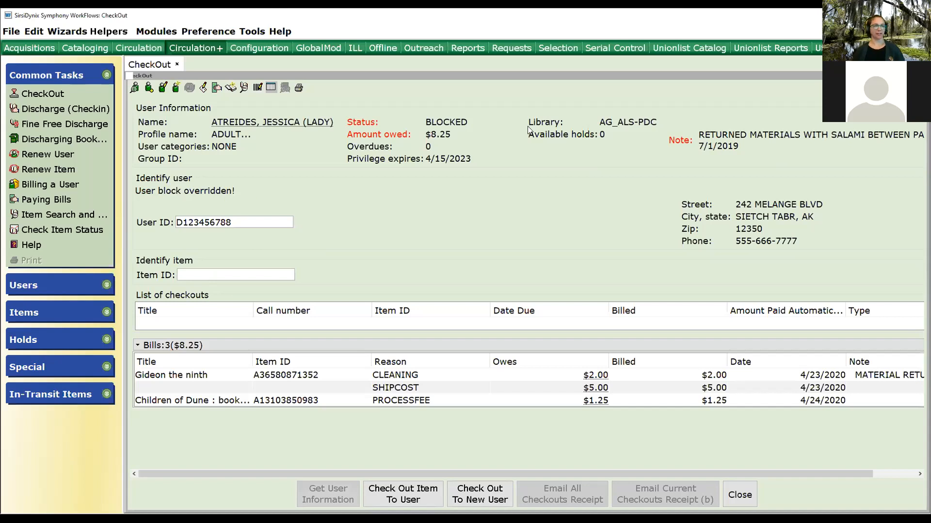
Open Pay Bills for the patron and enter a total payment of 5.00.
left_click(217, 89)
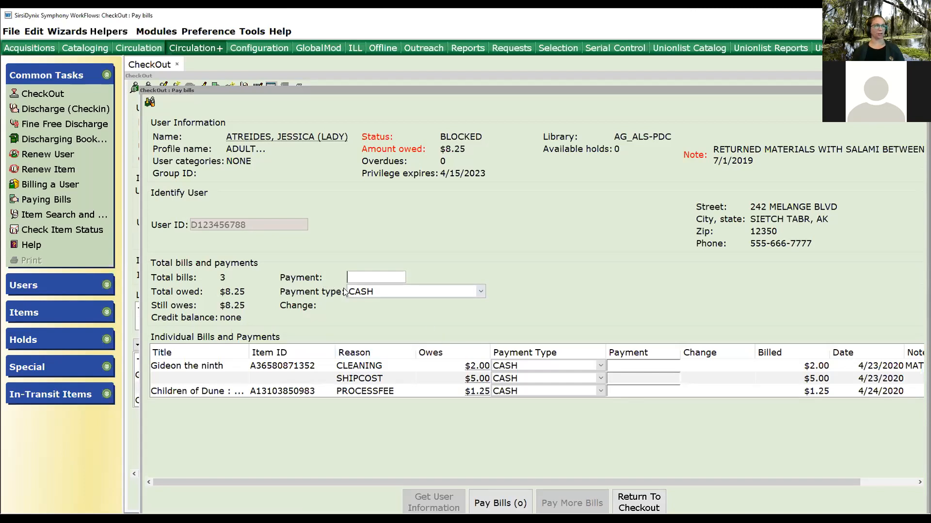
left_click(356, 275)
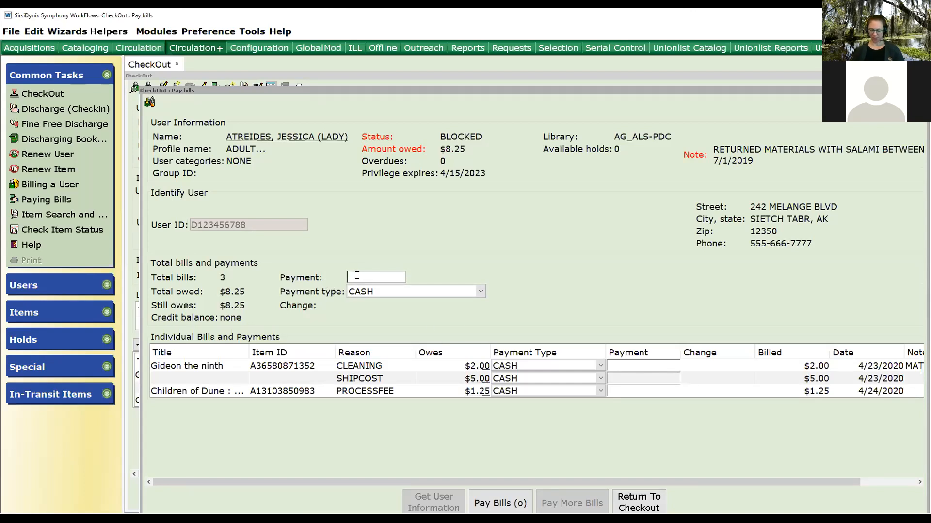
type("8.25")
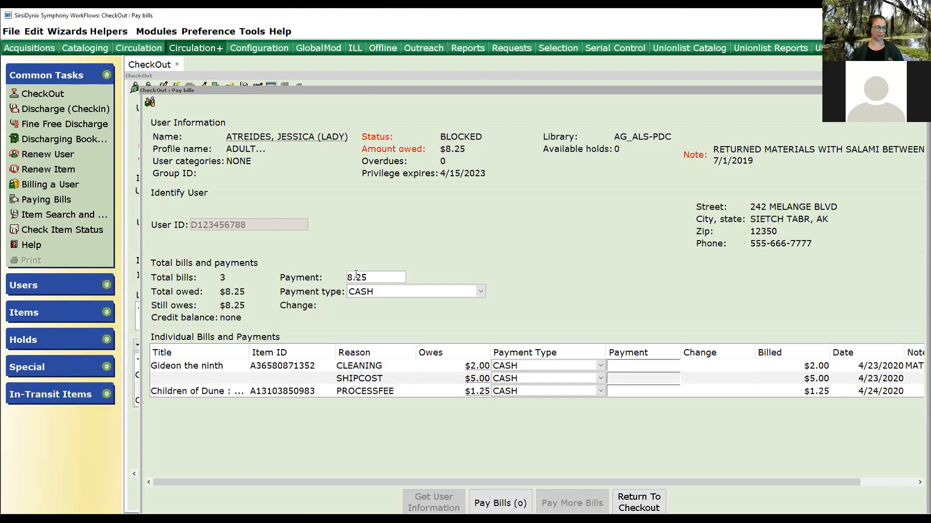
left_click_drag(388, 278, 332, 269)
type("5.00")
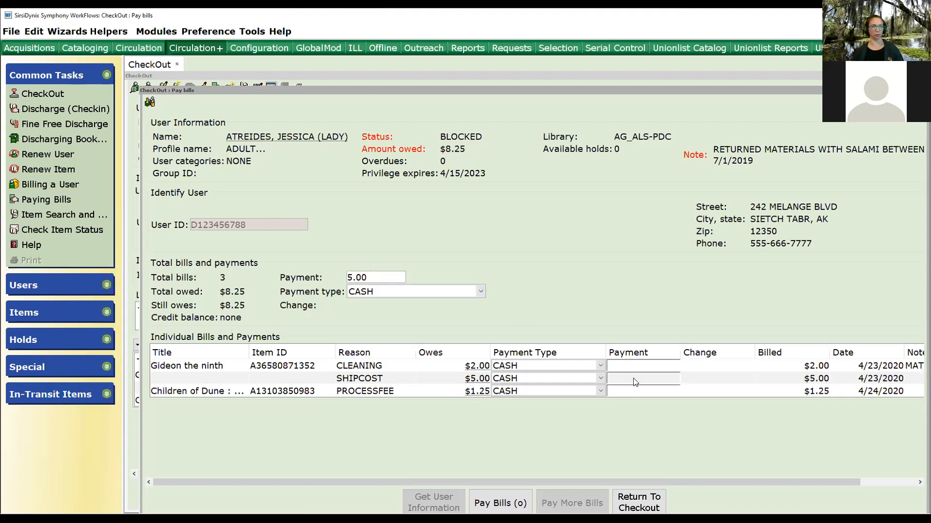
Select the individual bill payment cells and clear the total payment field.
left_click(638, 390)
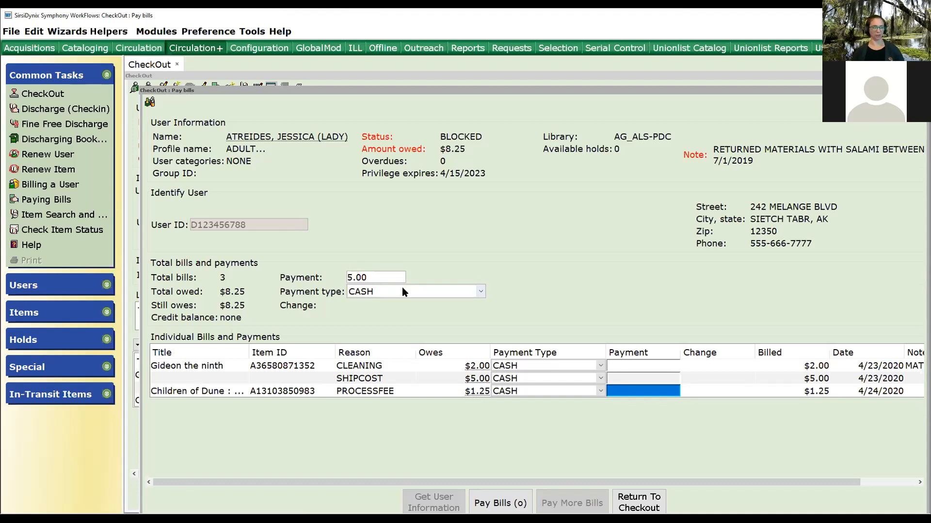
left_click(649, 377)
left_click(642, 368)
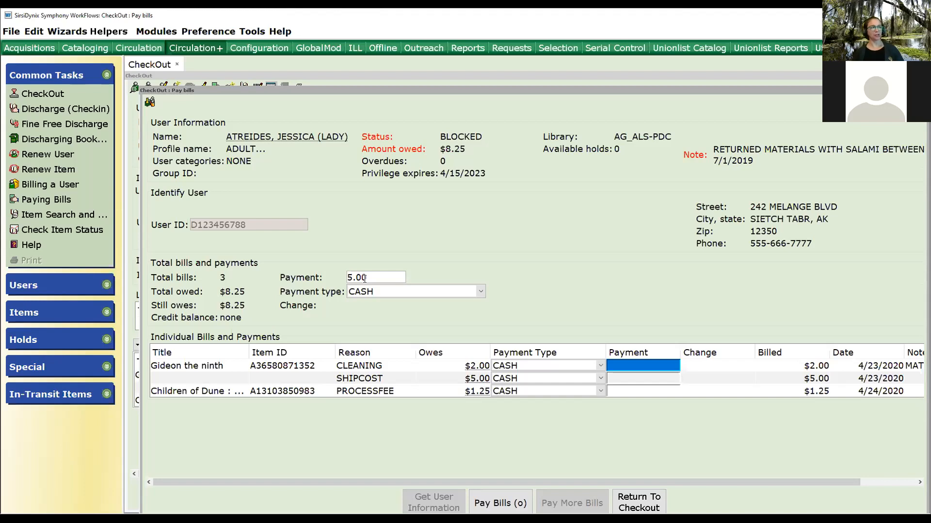
left_click(364, 279)
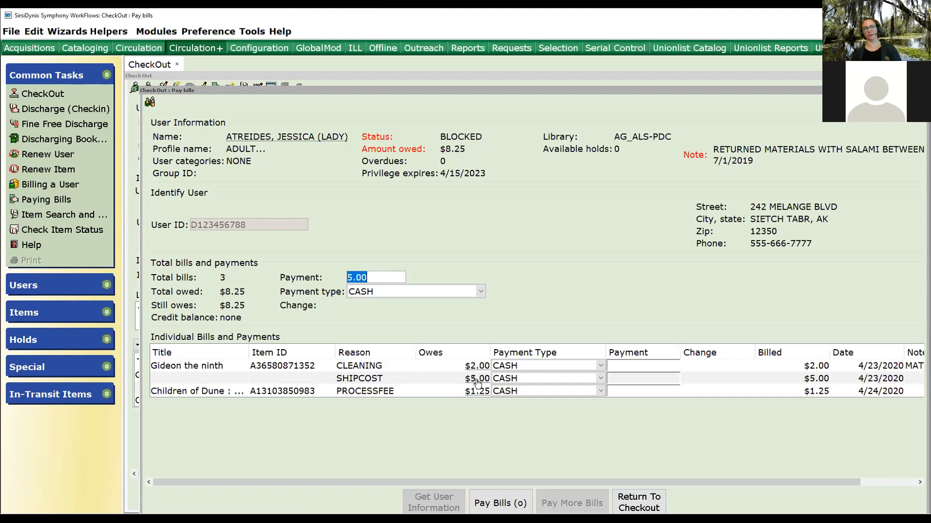
key("BackSpace")
Enter a 5.00 payment for the SHIPCOST bill and clear it again.
left_click(626, 377)
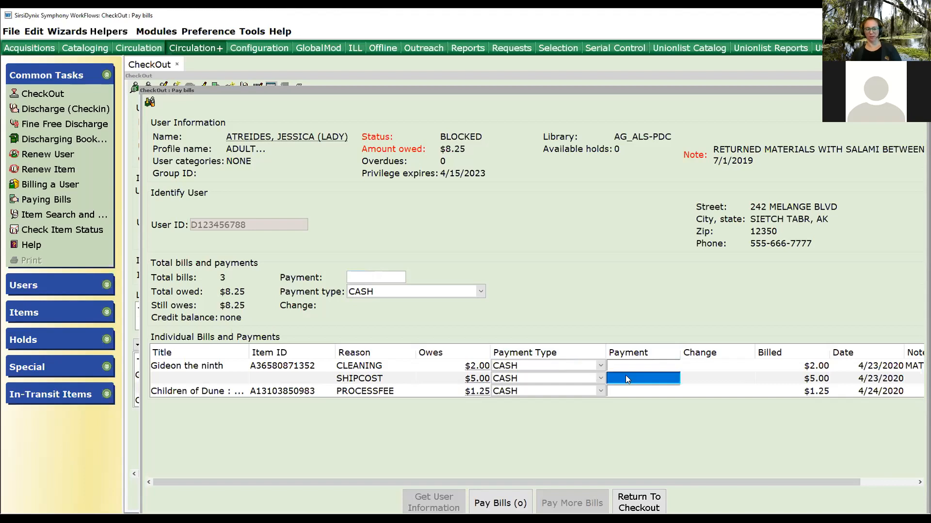
type("5.00")
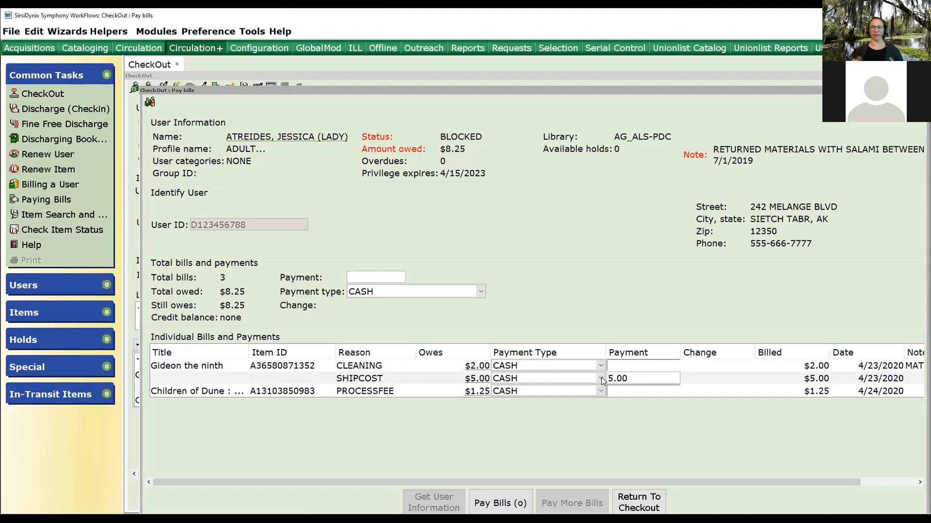
left_click(388, 277)
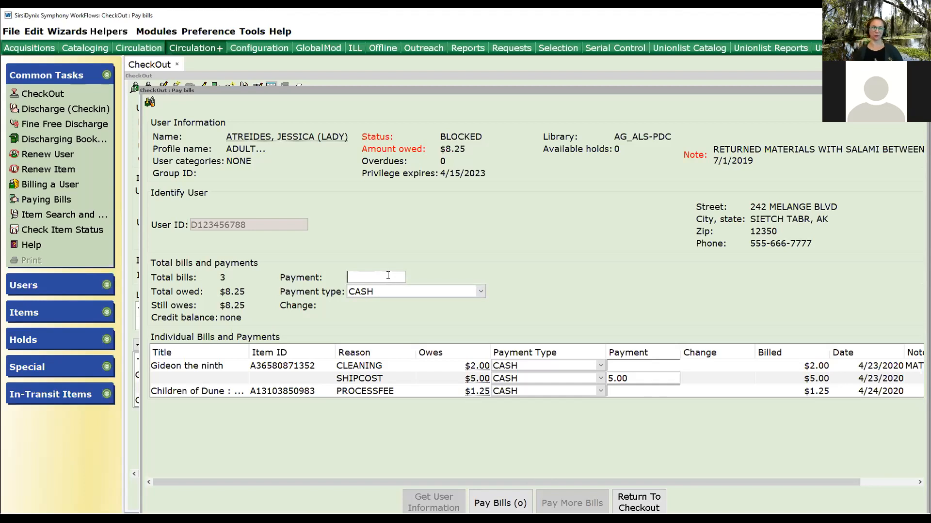
left_click(647, 379)
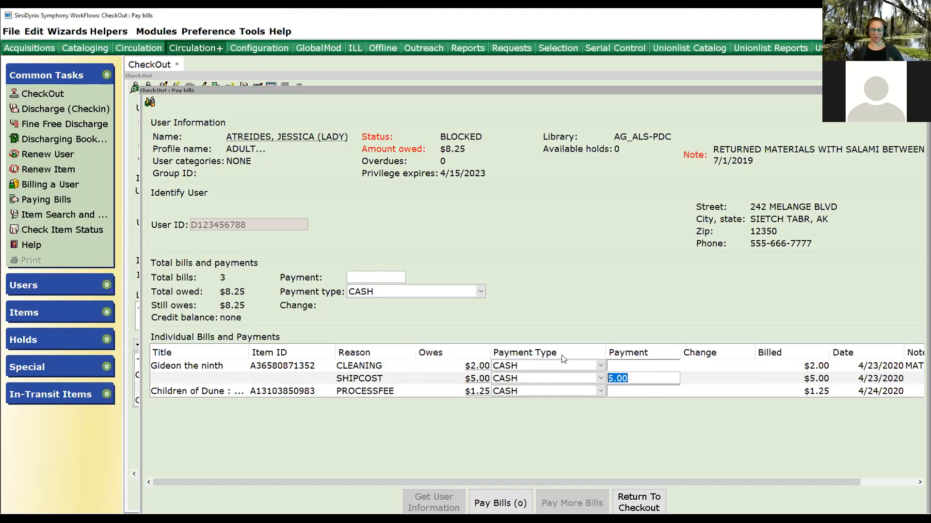
key("BackSpace")
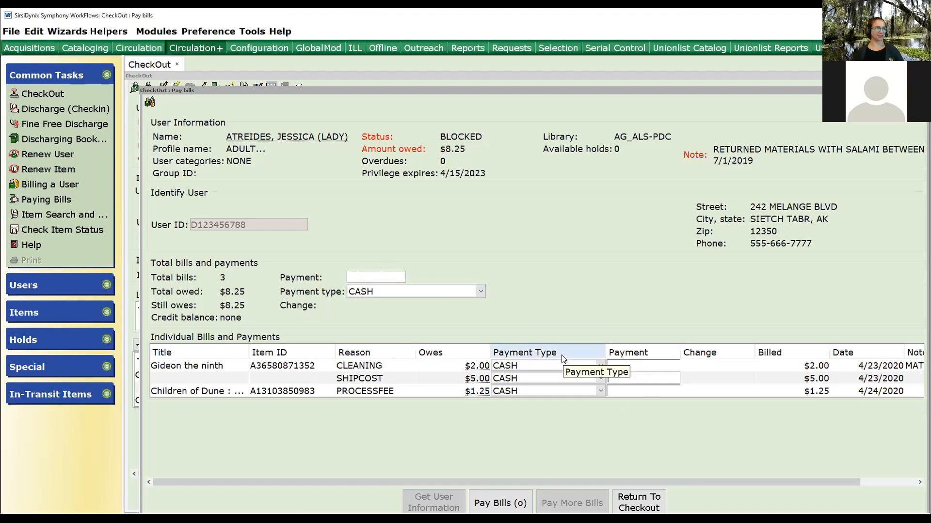
Set the overall payment type for the bills to CANCEL.
left_click(481, 293)
scroll(453, 339, "down", 10)
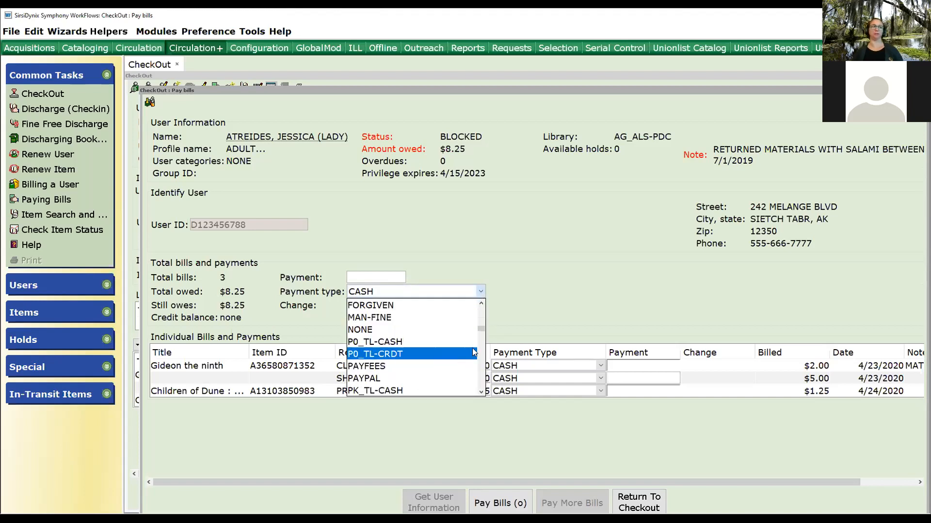
scroll(468, 342, "down", 5)
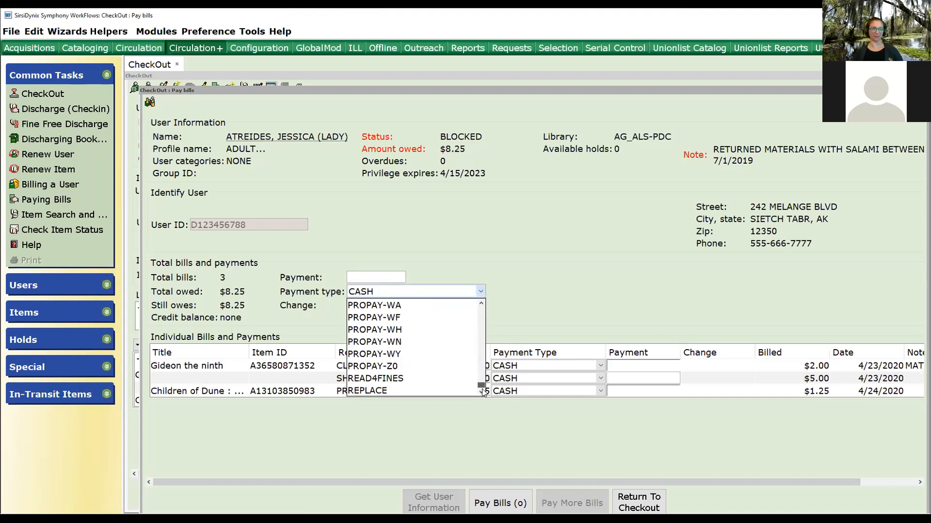
scroll(474, 347, "up", 15)
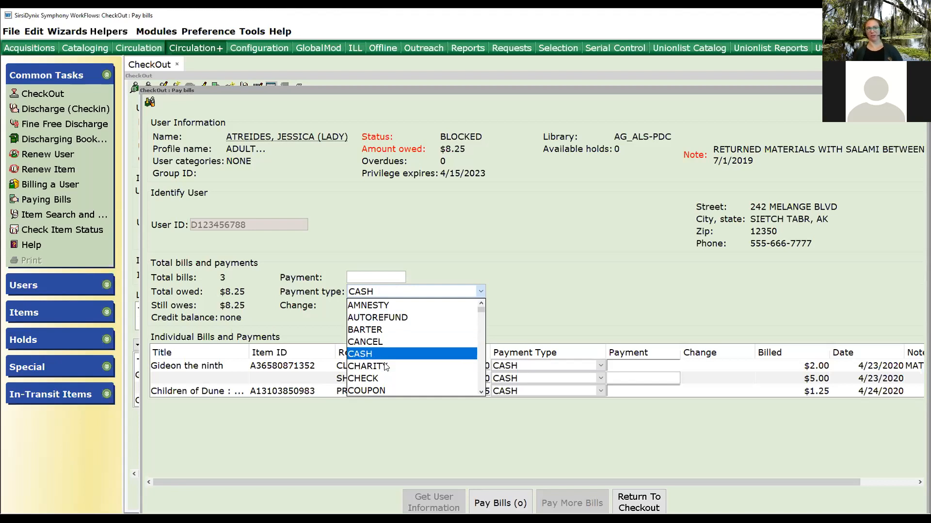
left_click(550, 289)
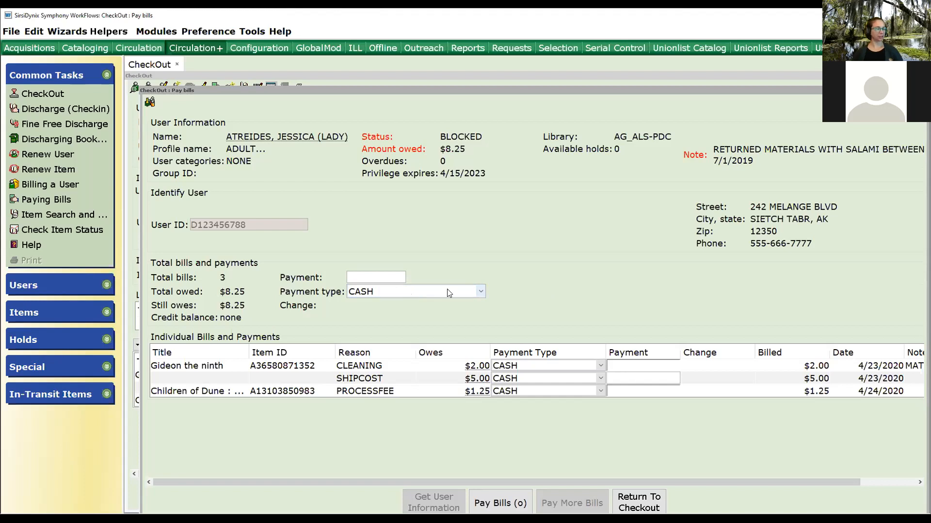
left_click(481, 293)
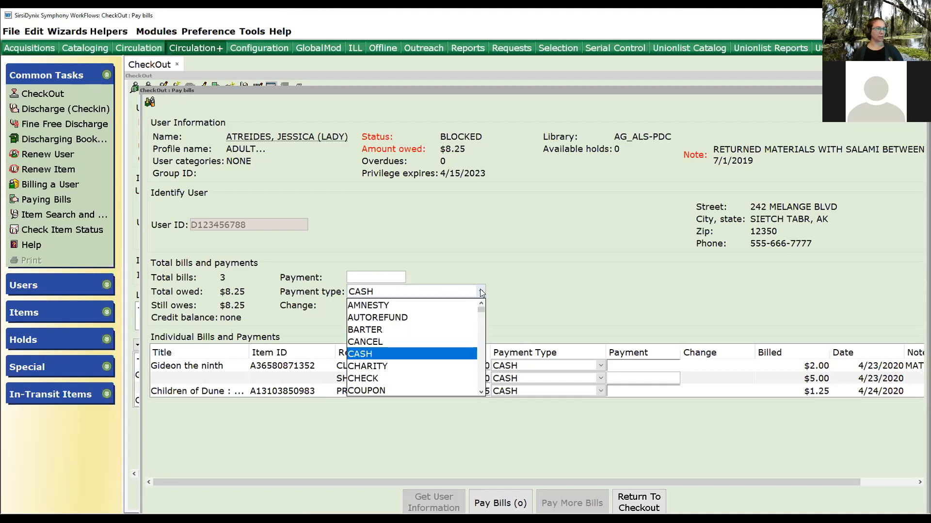
left_click(370, 355)
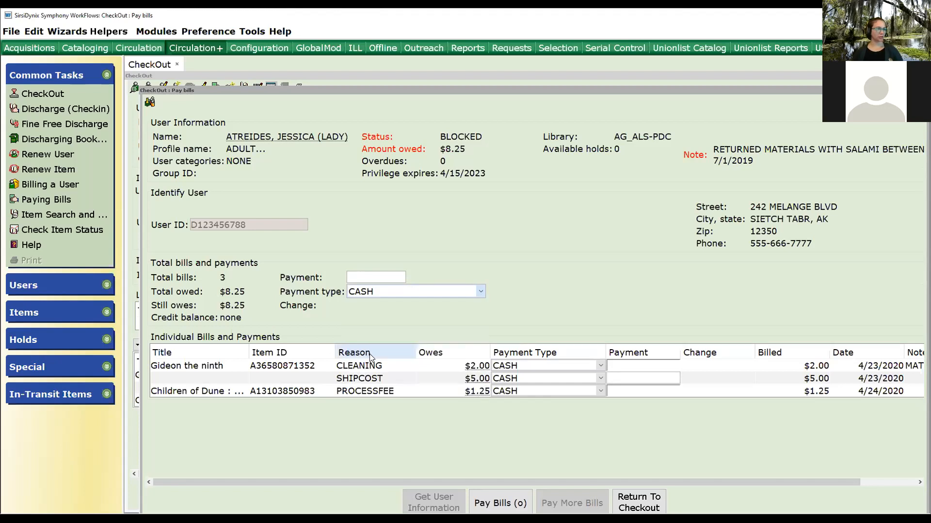
left_click(433, 293)
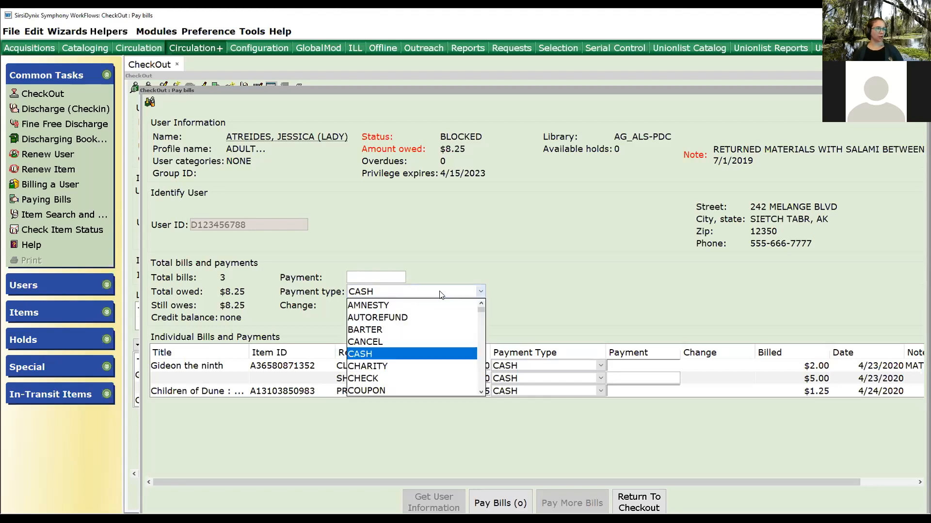
left_click(372, 345)
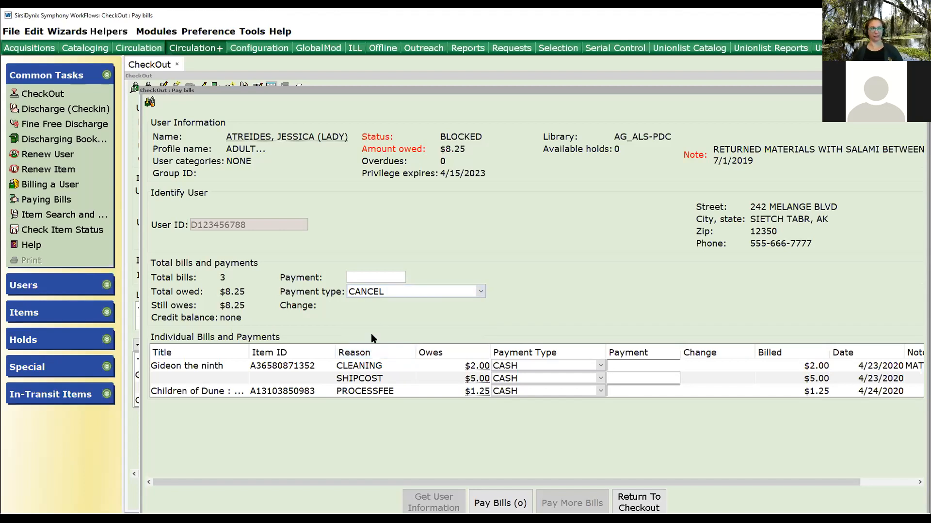
Enter a total payment of 8.25 and pay the patron's bills.
left_click(373, 276)
type("8.25")
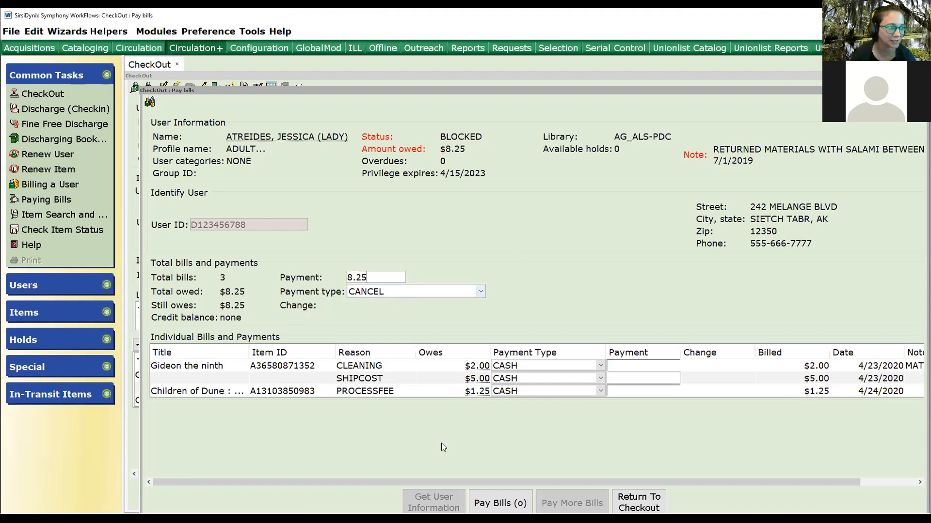
left_click(491, 503)
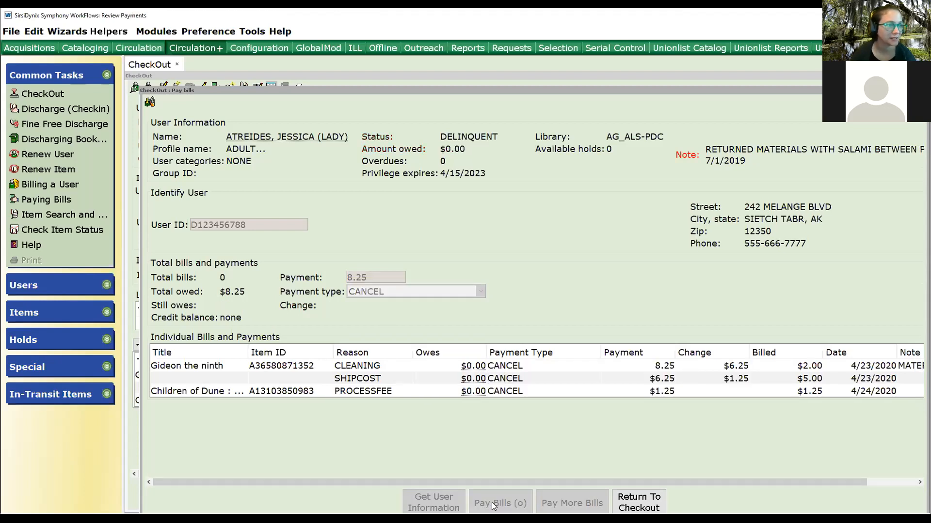
Return to checkout and run a title Browse search for anne of green gables in Item Search.
left_click(639, 503)
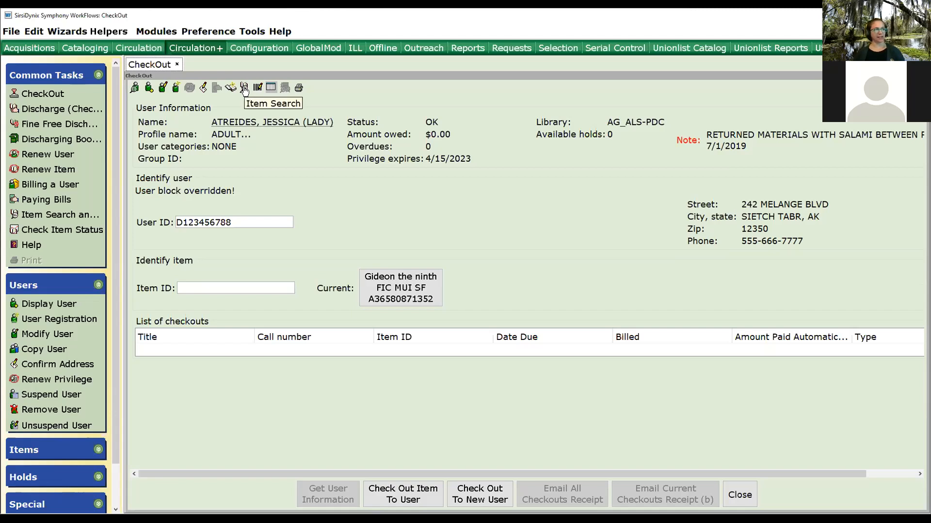
left_click(244, 89)
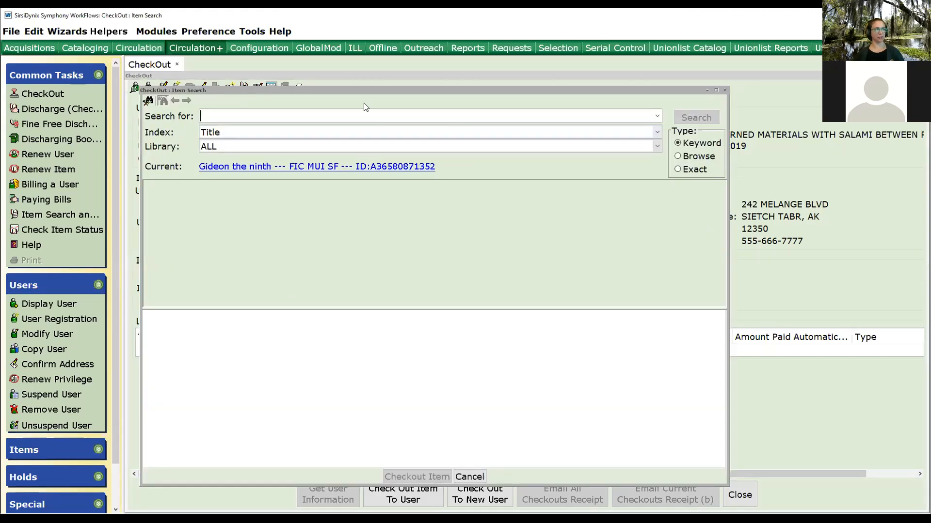
left_click_drag(362, 90, 408, 56)
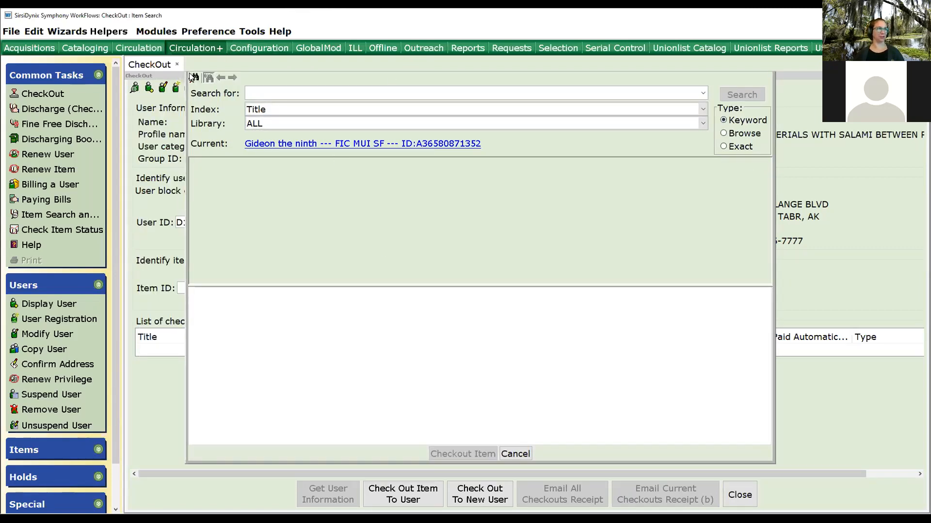
left_click_drag(186, 73, 189, 95)
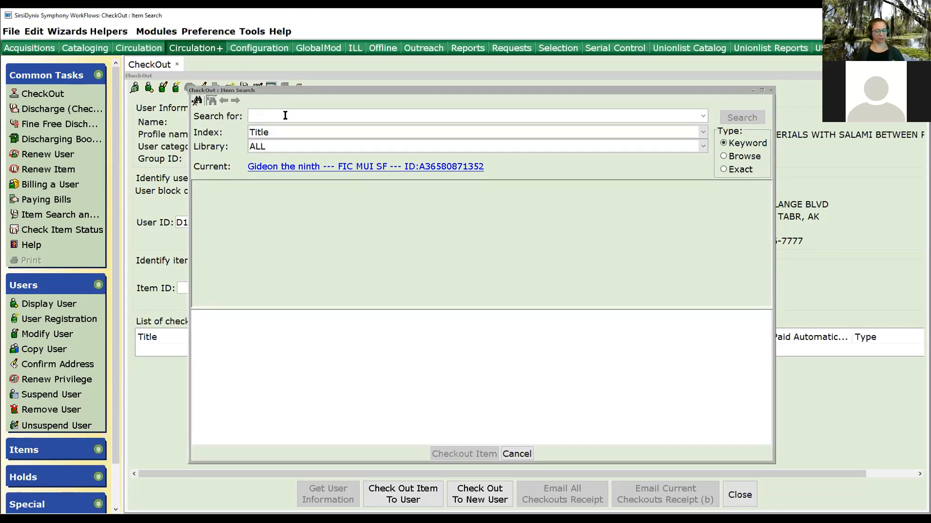
type("anne")
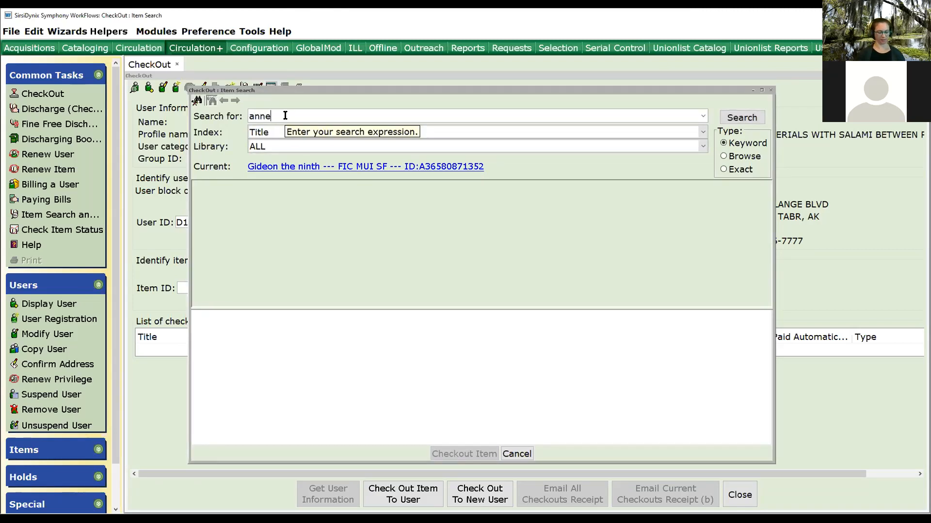
type(" of green gables")
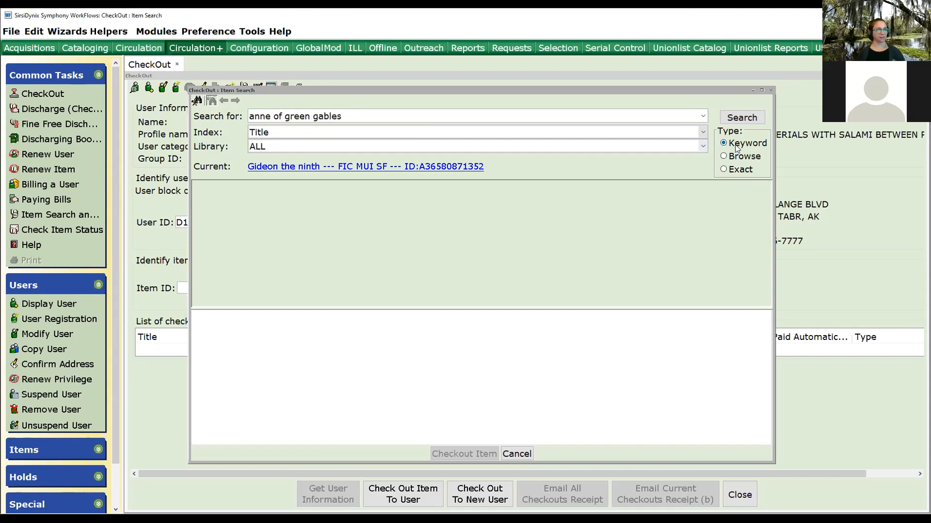
left_click(739, 156)
left_click(741, 118)
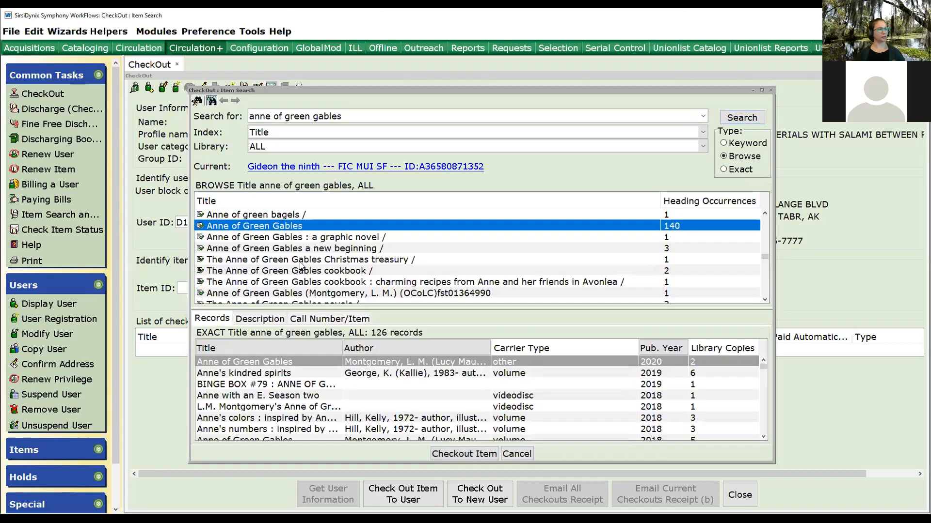
left_click(382, 347)
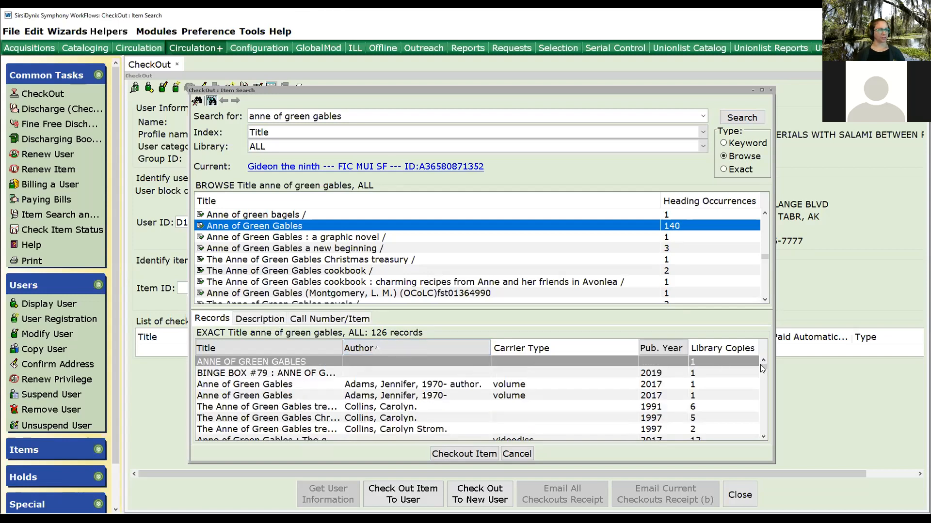
left_click_drag(760, 366, 762, 377)
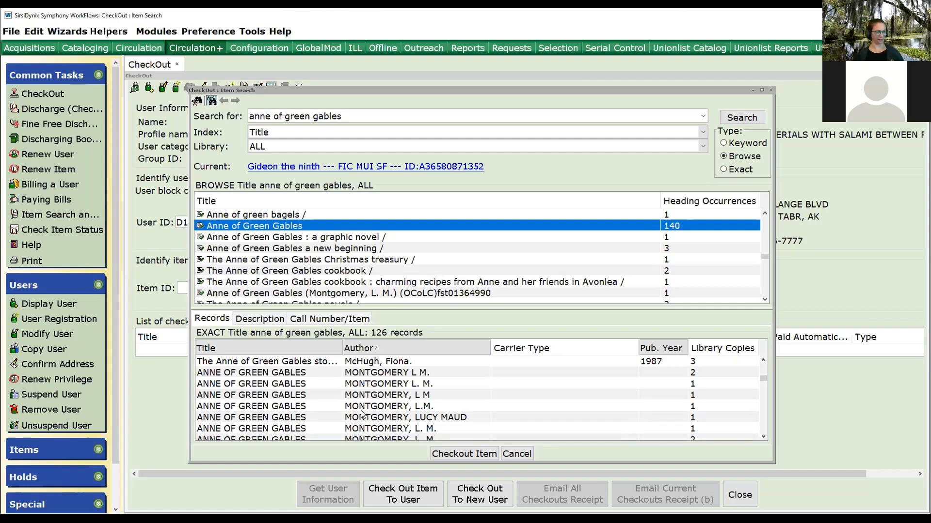
scroll(361, 413, "down", 6)
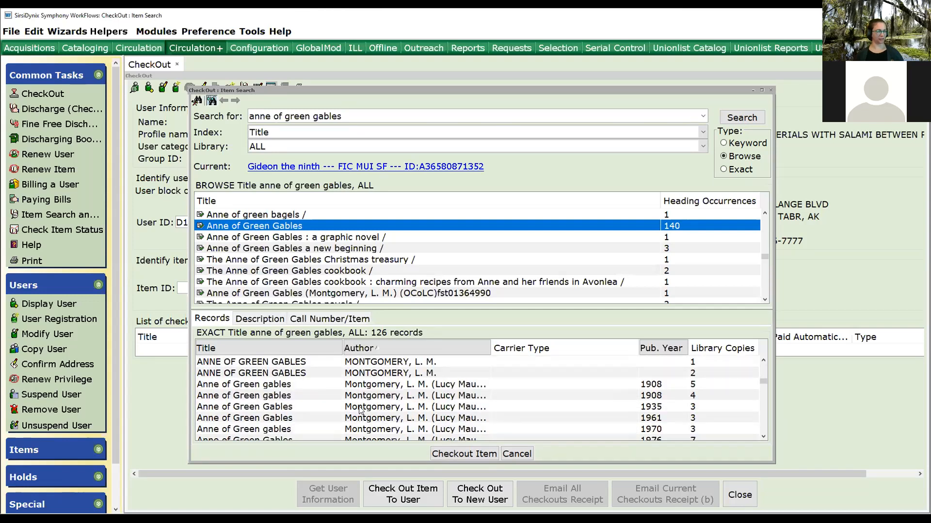
left_click(382, 386)
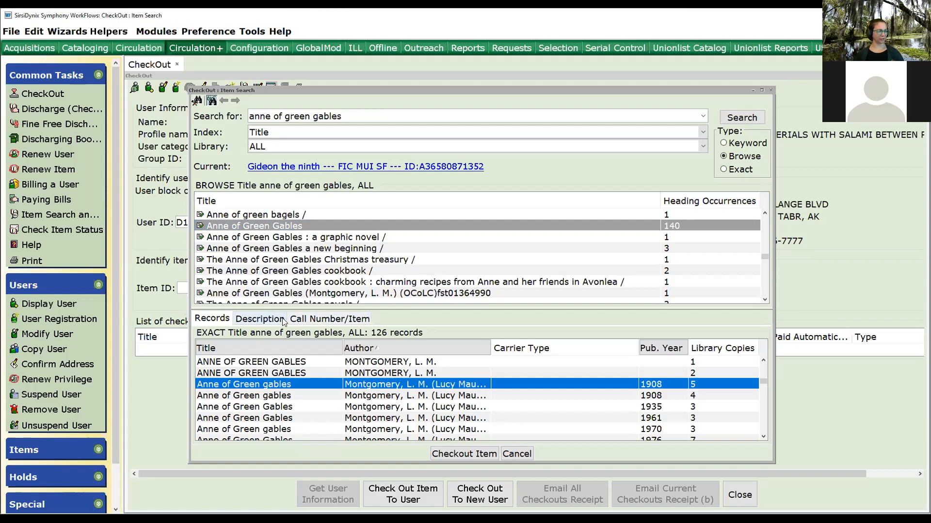
left_click(317, 319)
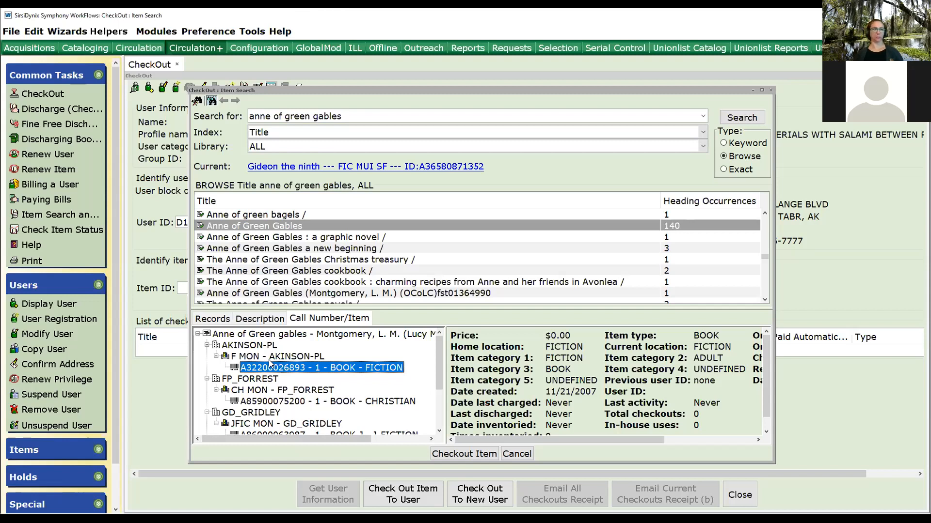
left_click(466, 454)
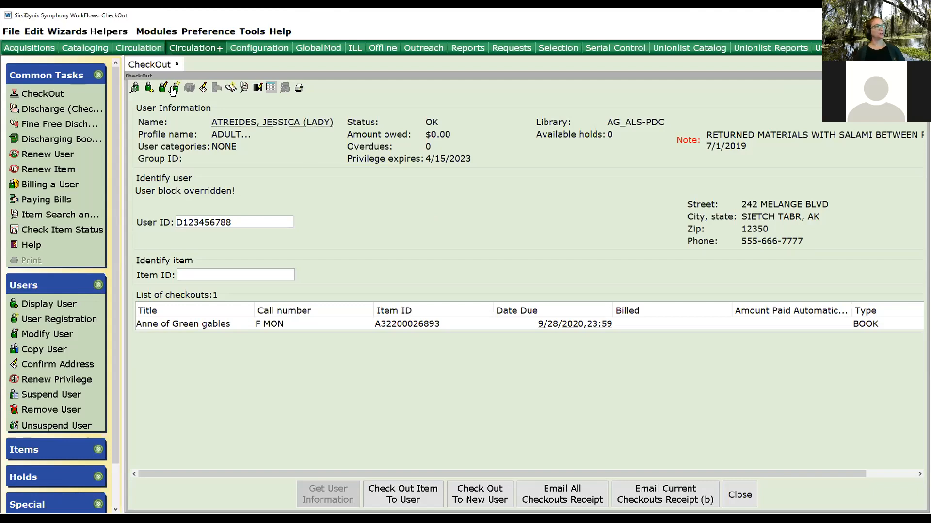
left_click(257, 88)
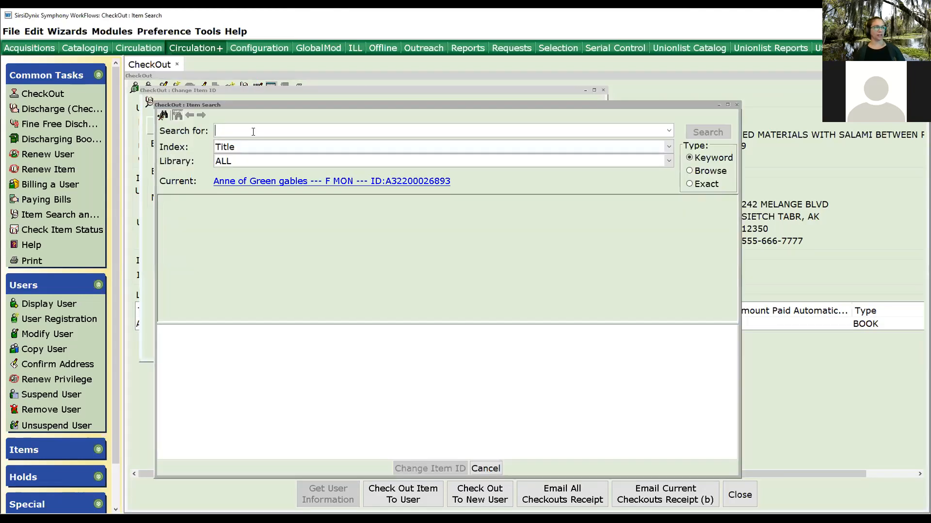
left_click(486, 469)
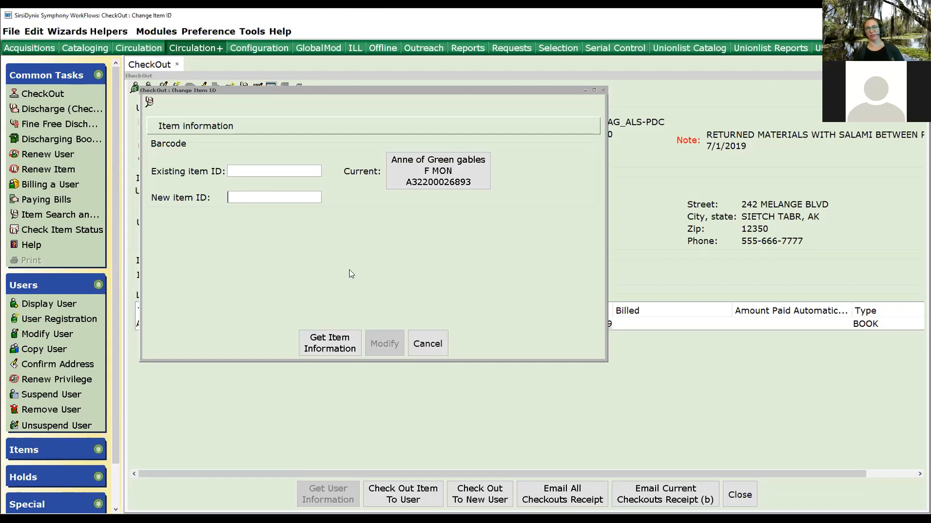
left_click(435, 342)
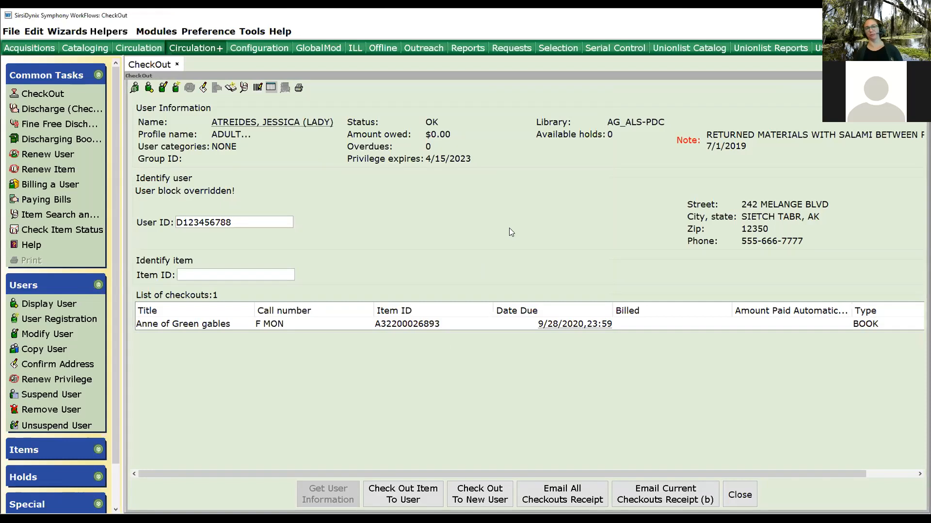
Open Special Due Date and pick 17 September 2020 in the calendar as the special due date.
left_click(271, 89)
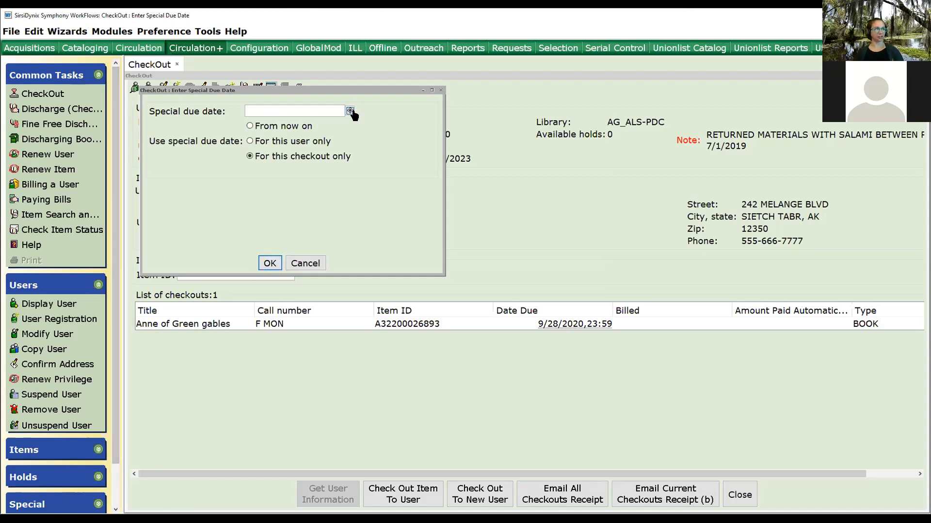
left_click(351, 110)
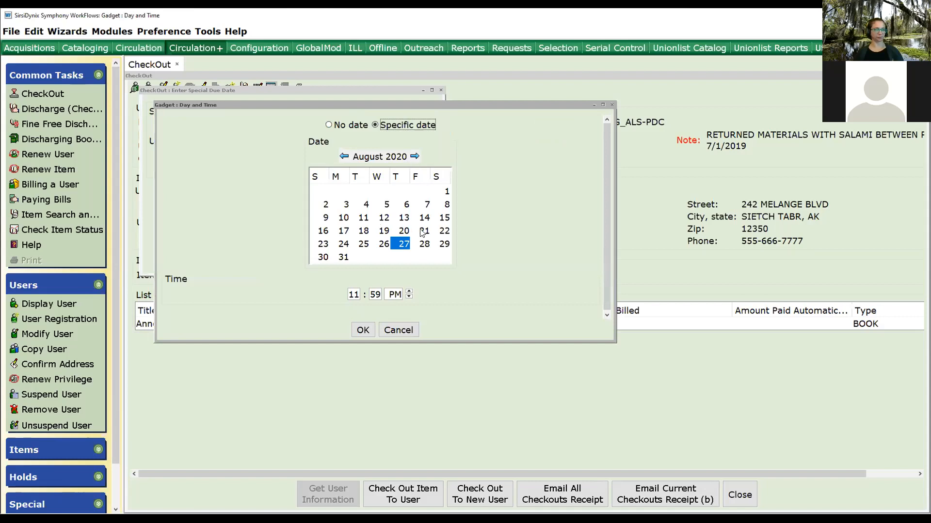
left_click(420, 157)
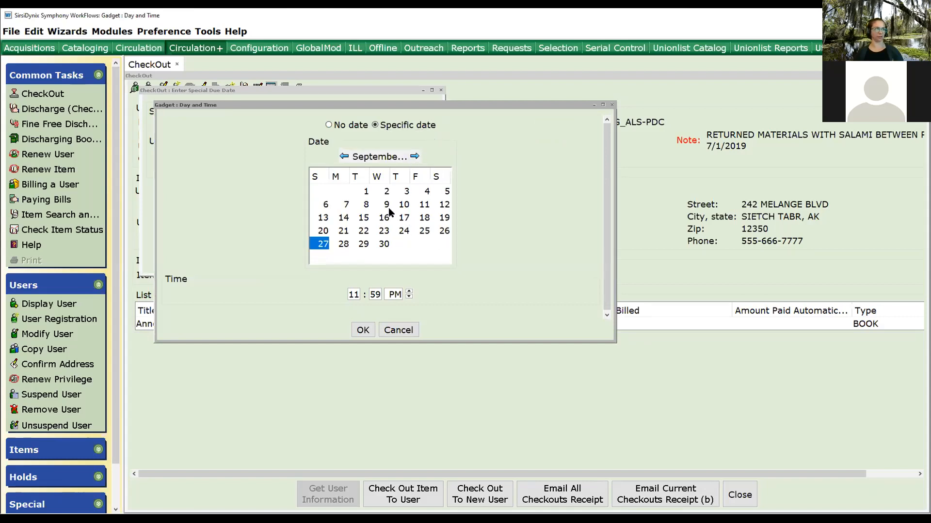
left_click(406, 205)
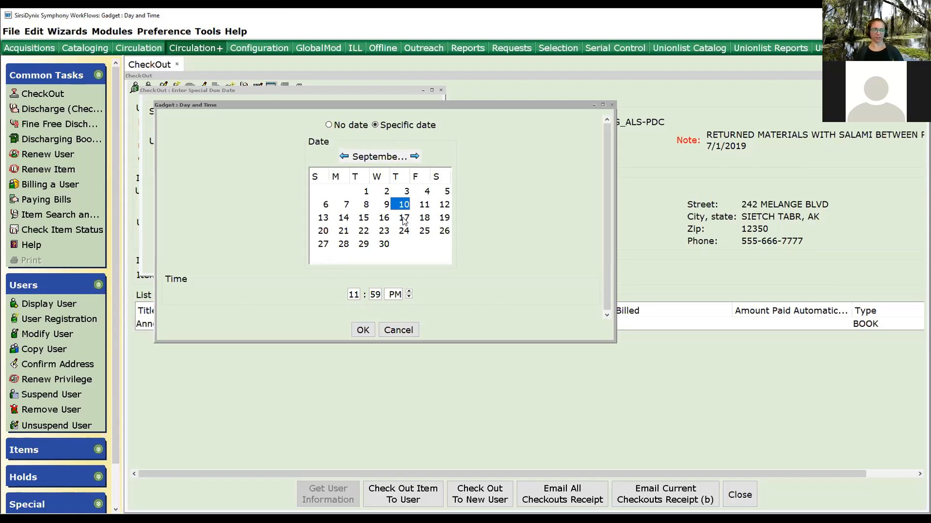
left_click(404, 221)
left_click(363, 331)
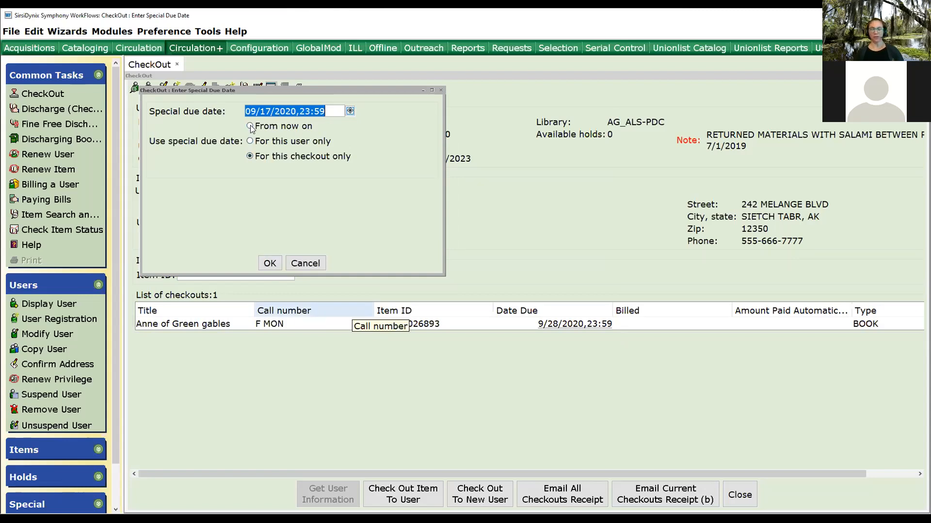
Apply the special due date from now on and confirm.
key("Tab")
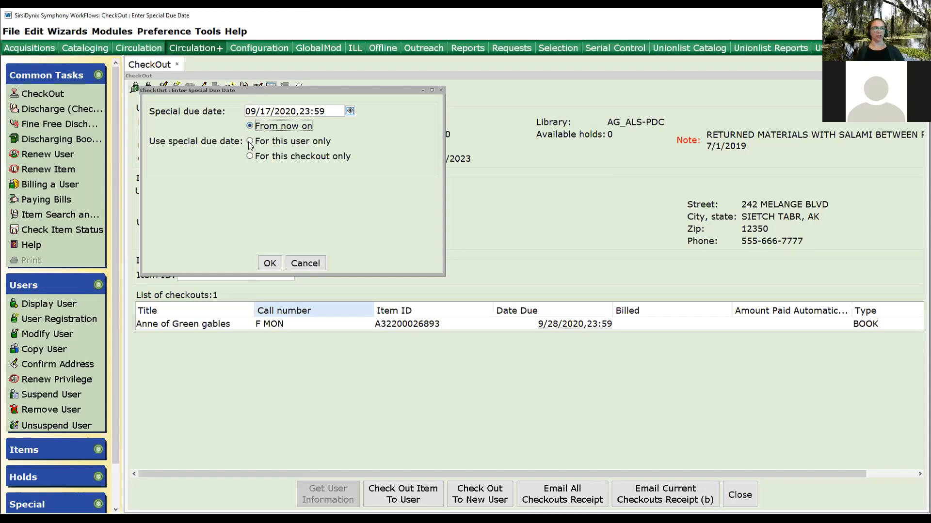
left_click(251, 141)
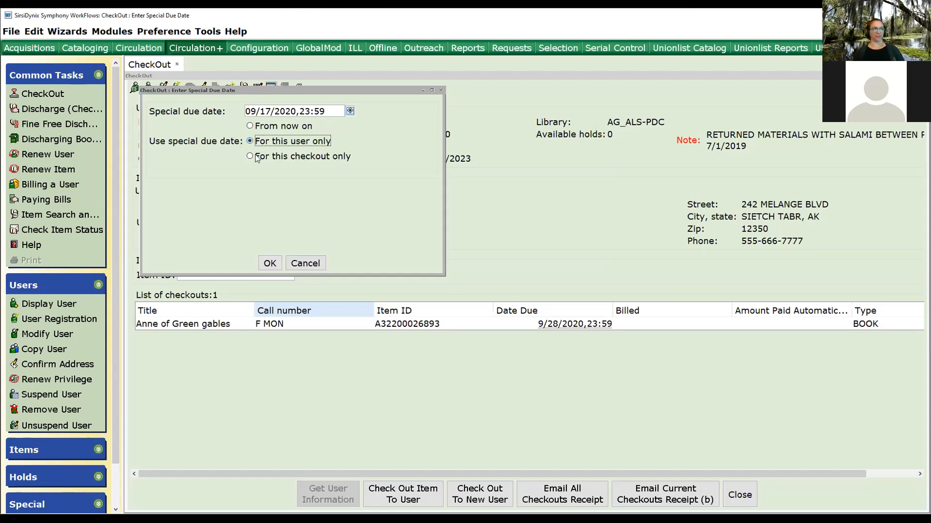
left_click(250, 155)
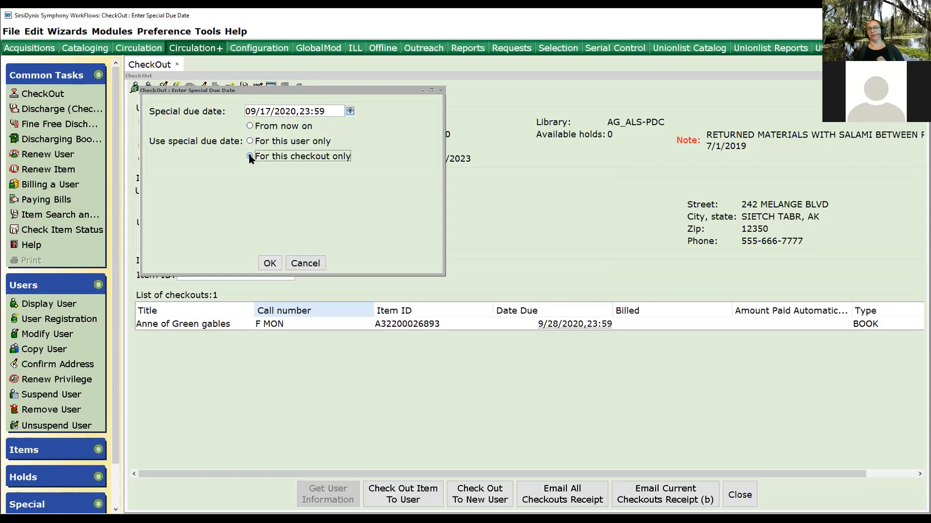
left_click(249, 127)
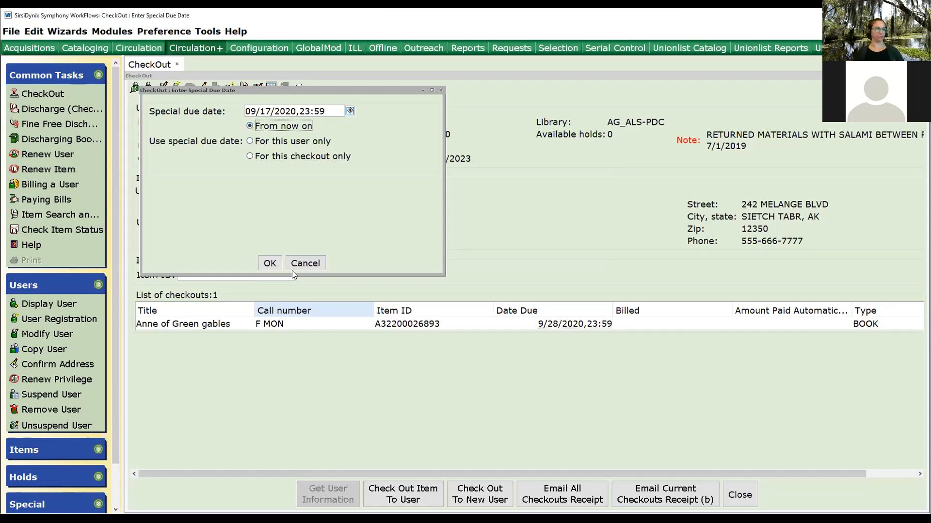
left_click(270, 264)
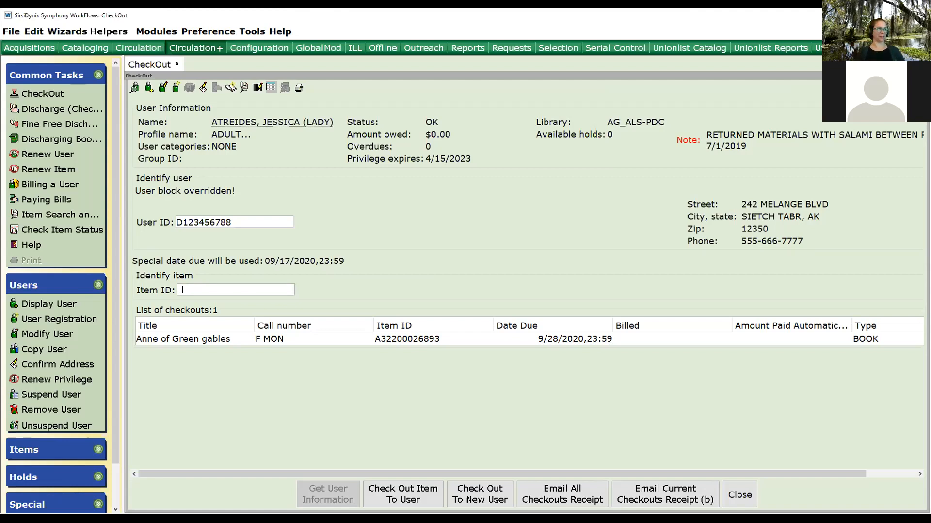
Run a title Browse search for the little prince in Item Search.
left_click(245, 87)
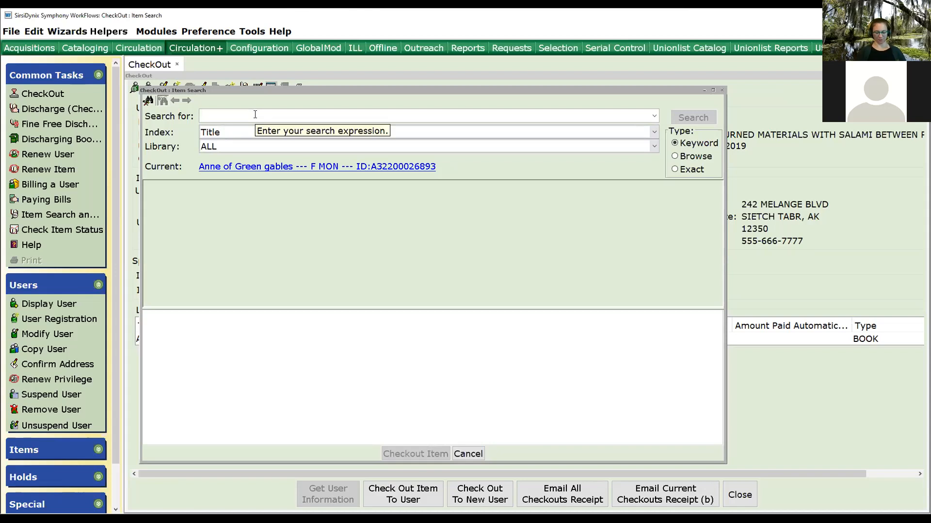
type("the little prince")
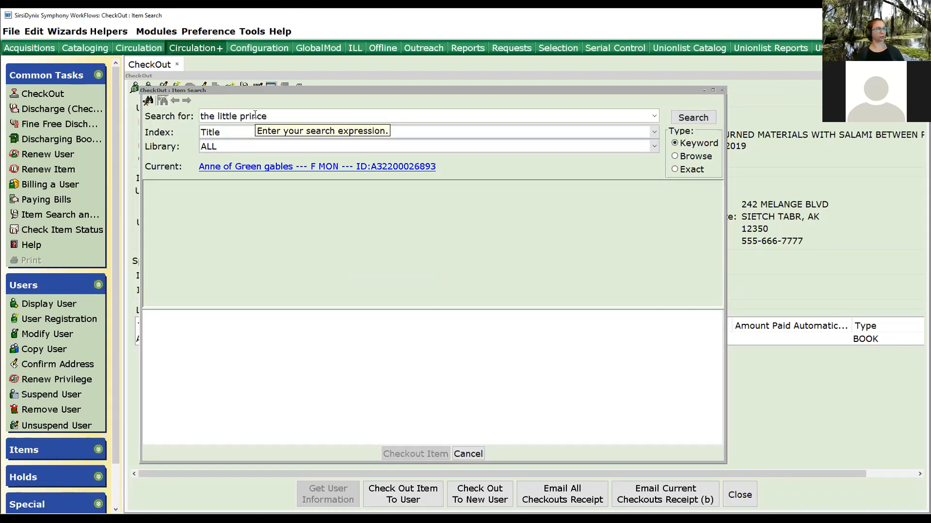
left_click(686, 156)
left_click(688, 119)
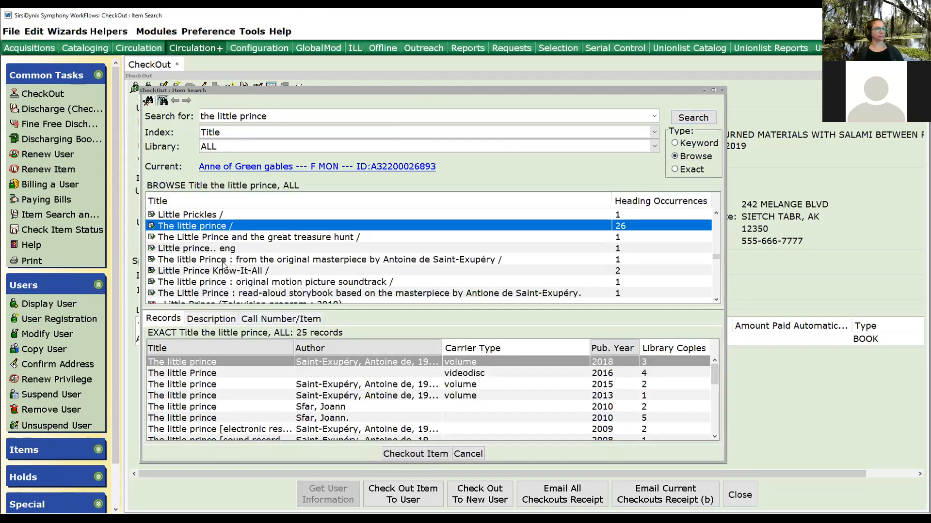
left_click(203, 395)
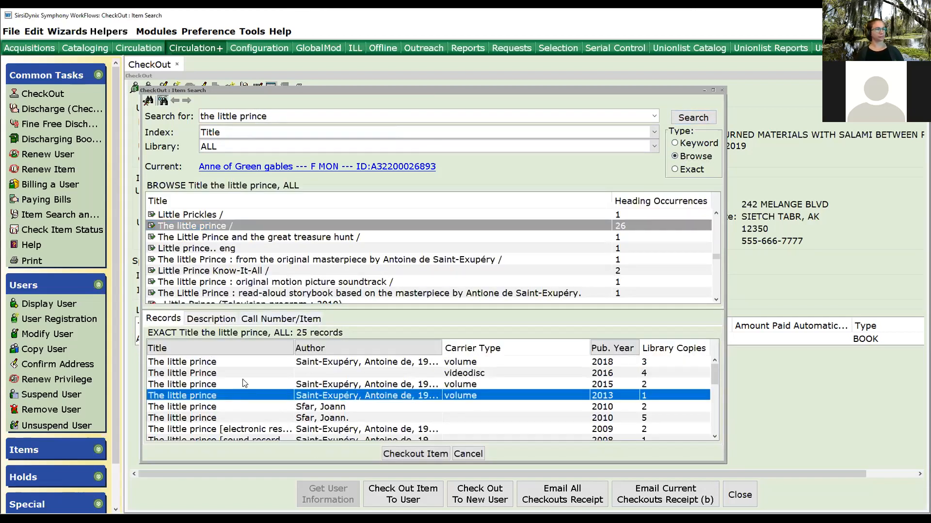
left_click(265, 319)
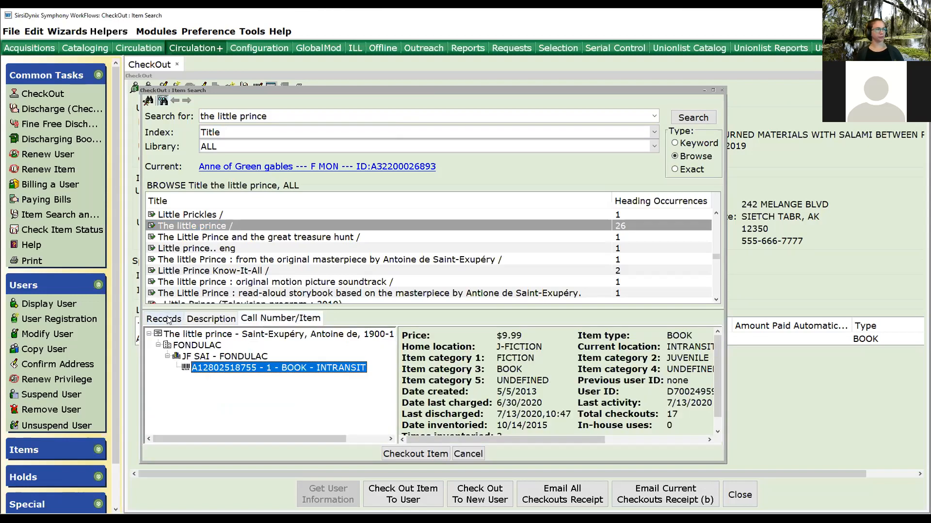
left_click(167, 320)
left_click(203, 384)
left_click(249, 318)
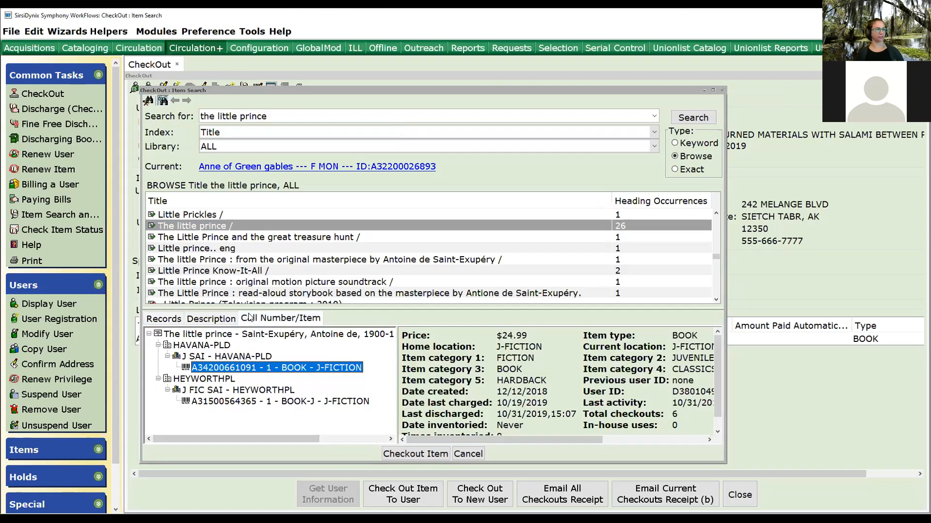
left_click(413, 454)
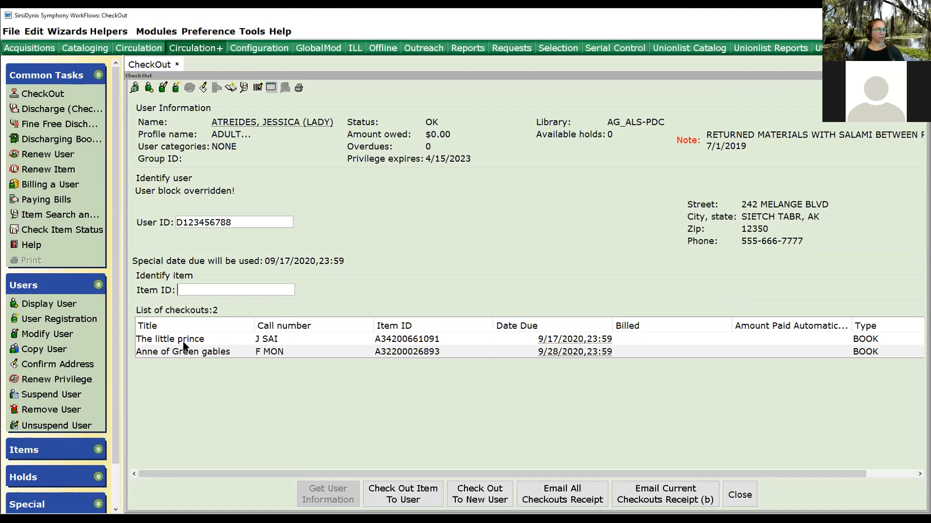
Open and close the charge details of The little prince checkout.
double_click(556, 342)
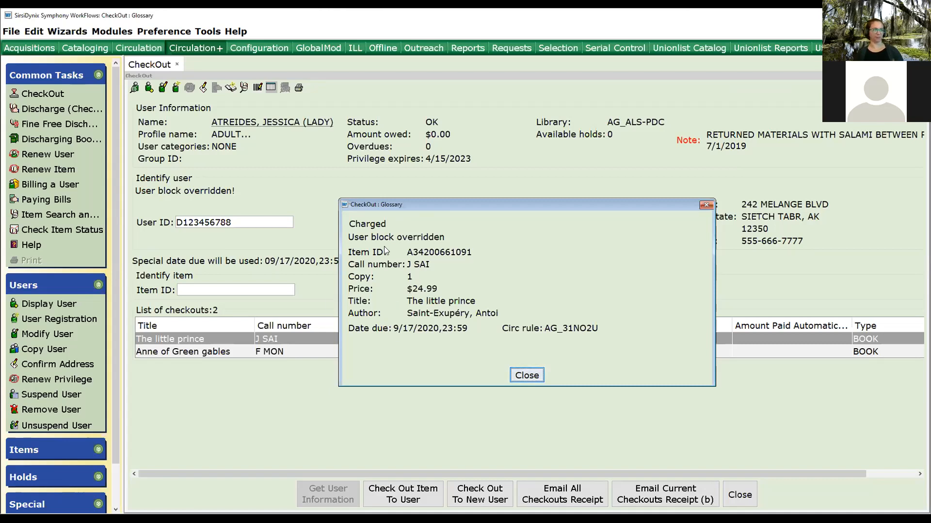
left_click(537, 377)
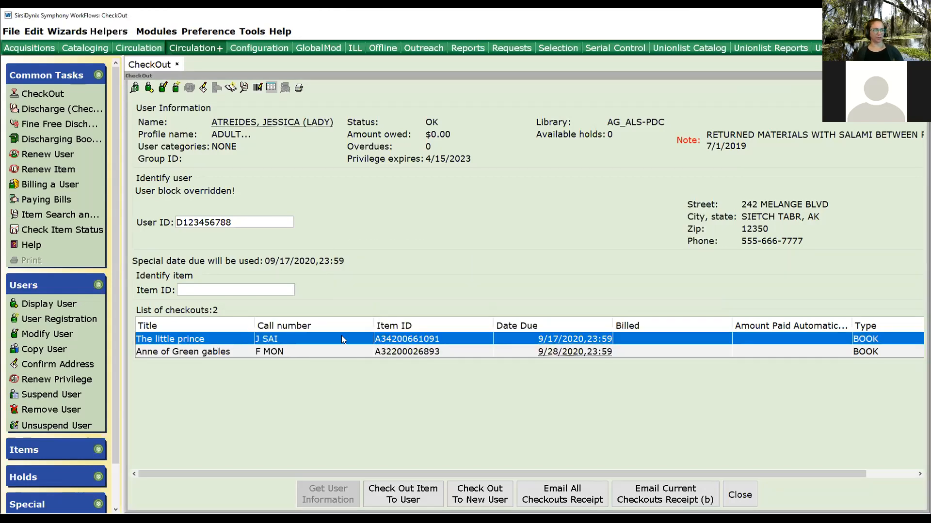
Try adding a CIRCNOTE about stains on the front cover to The little prince, then clear and cancel it.
right_click(469, 339)
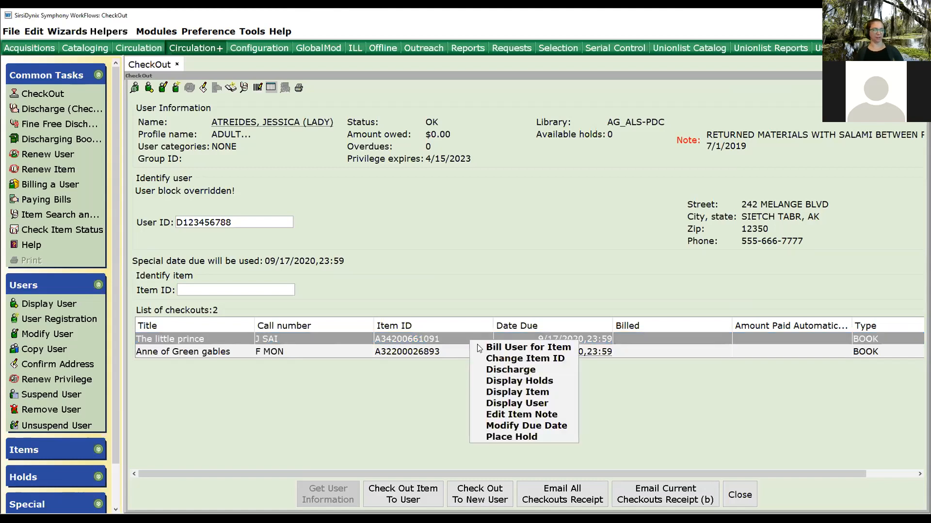
left_click(529, 415)
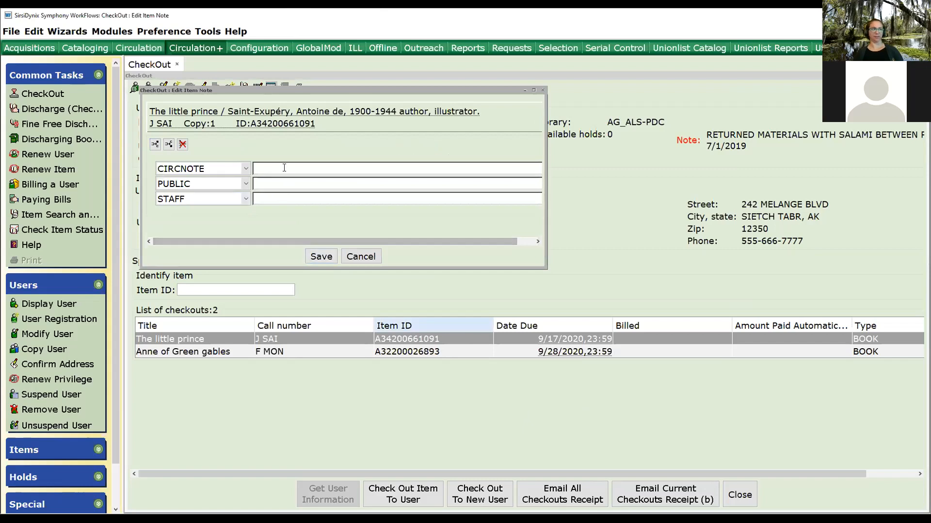
type("sta")
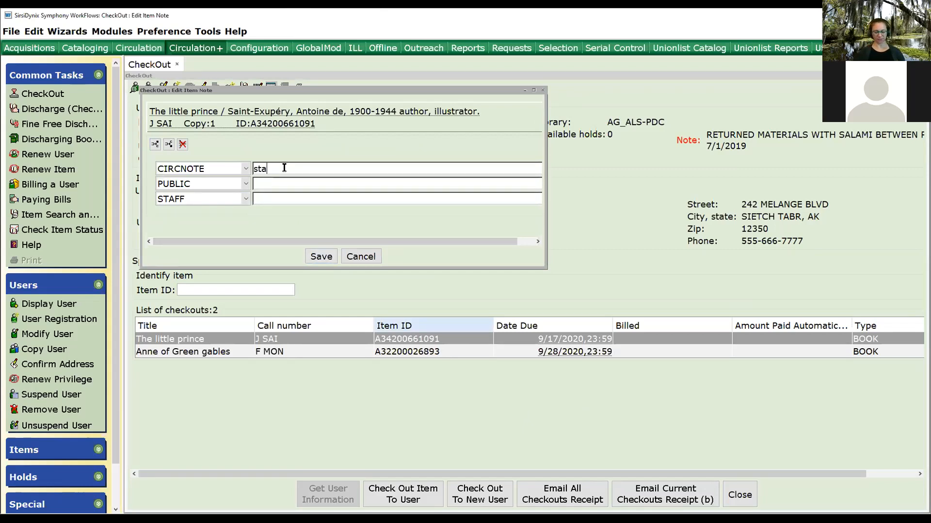
type("ins on front ")
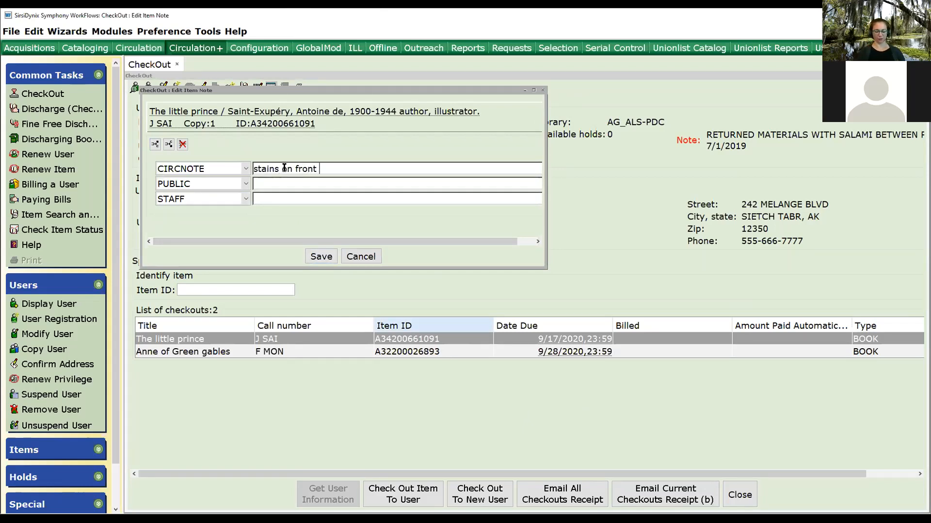
type("cover . 8/27/2020")
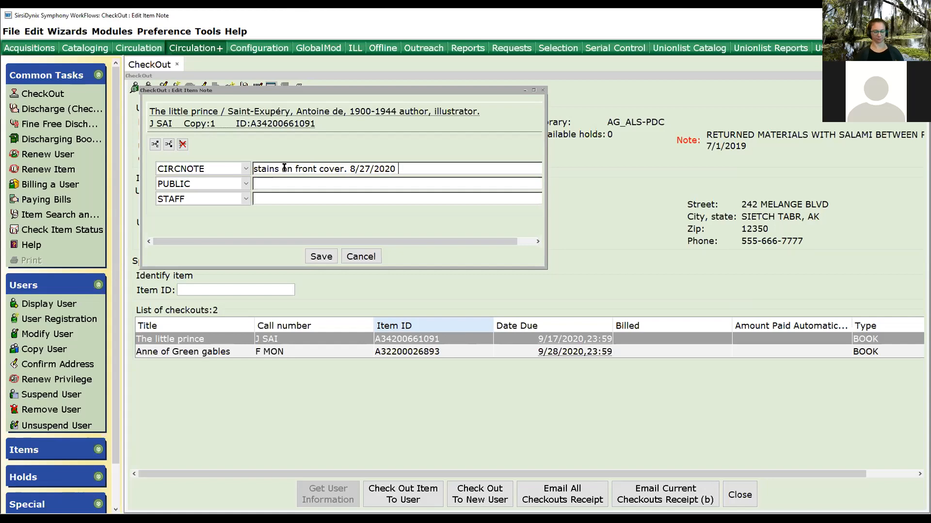
type(" ah rsa")
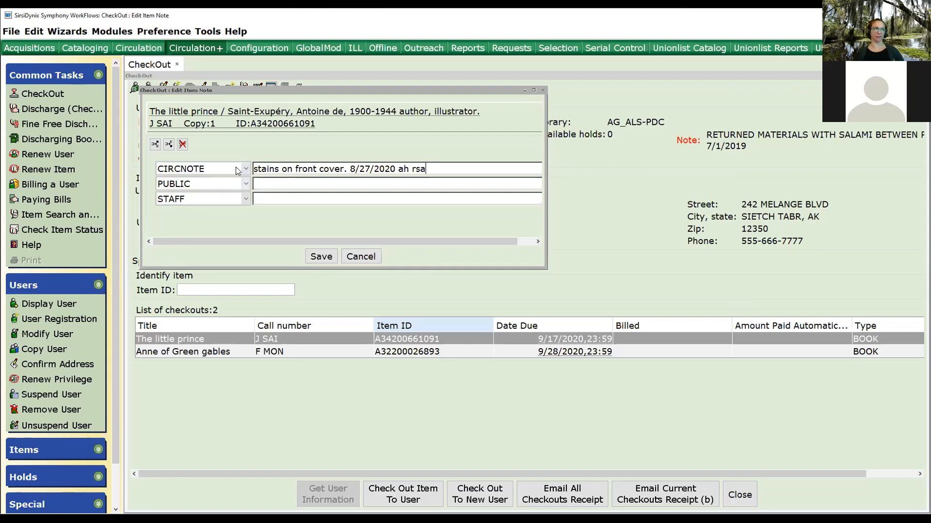
key("ctrl+a")
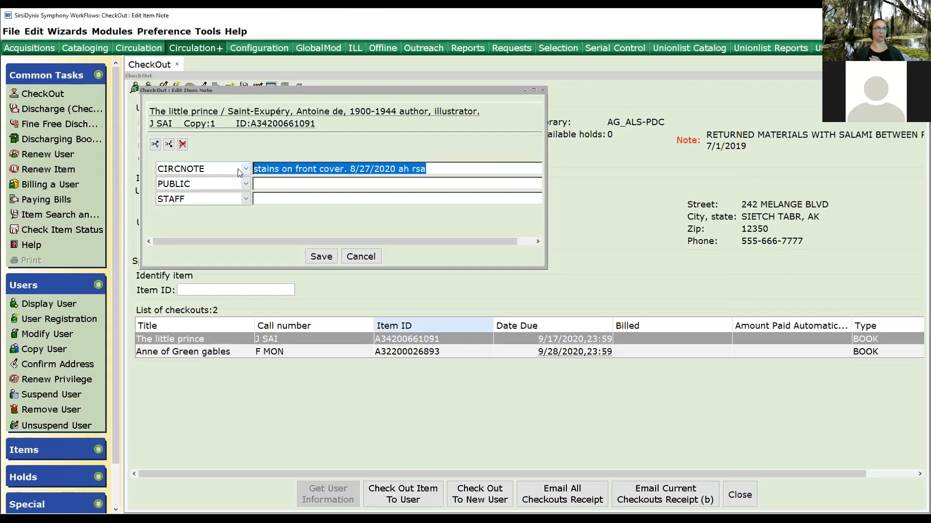
key("Delete")
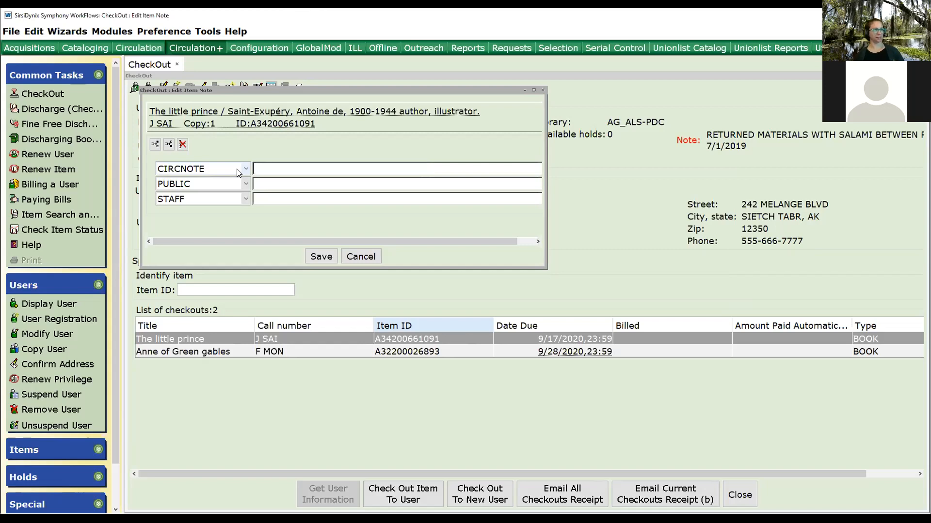
left_click(361, 256)
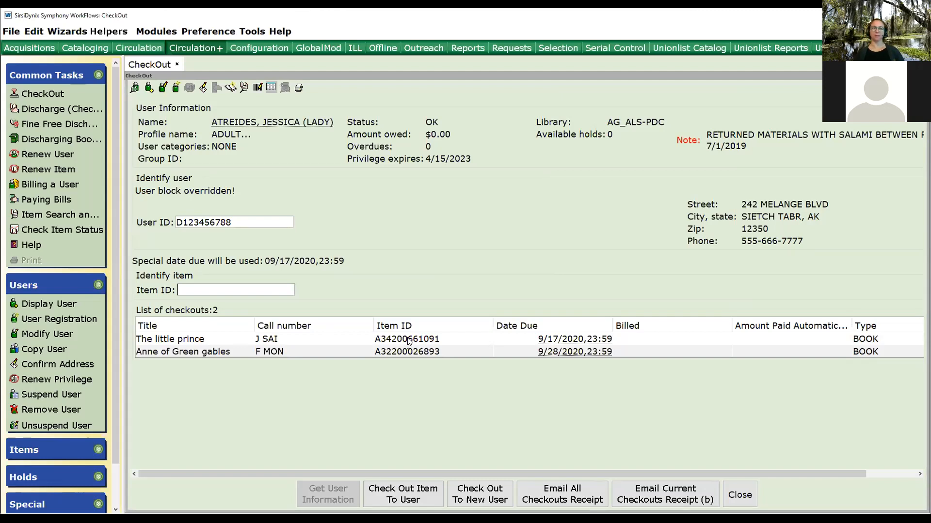
Examine the patron's current checkouts and the actions available for each checked-out item.
right_click(289, 337)
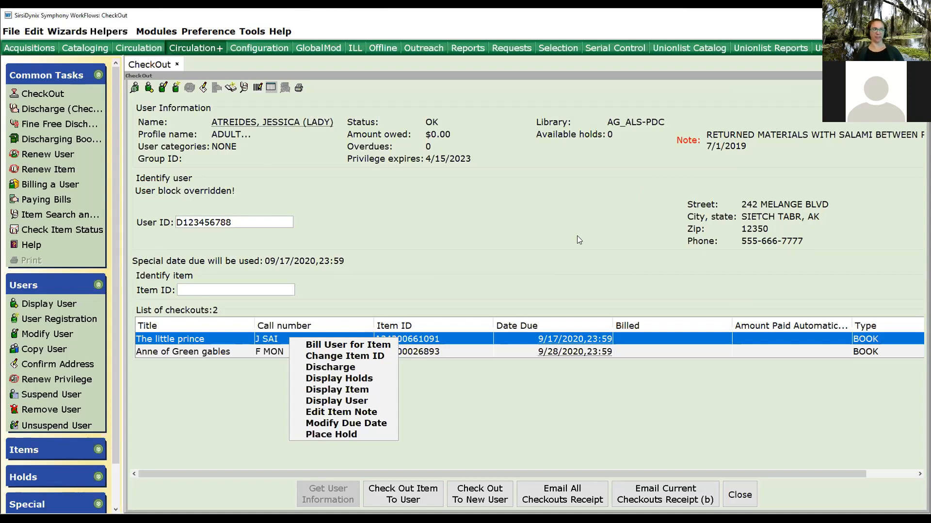
left_click(483, 418)
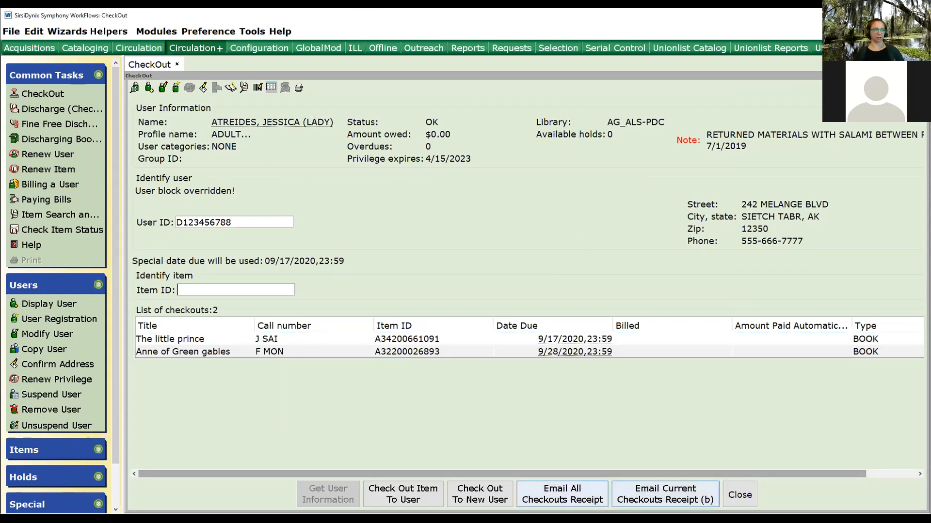
left_click(477, 495)
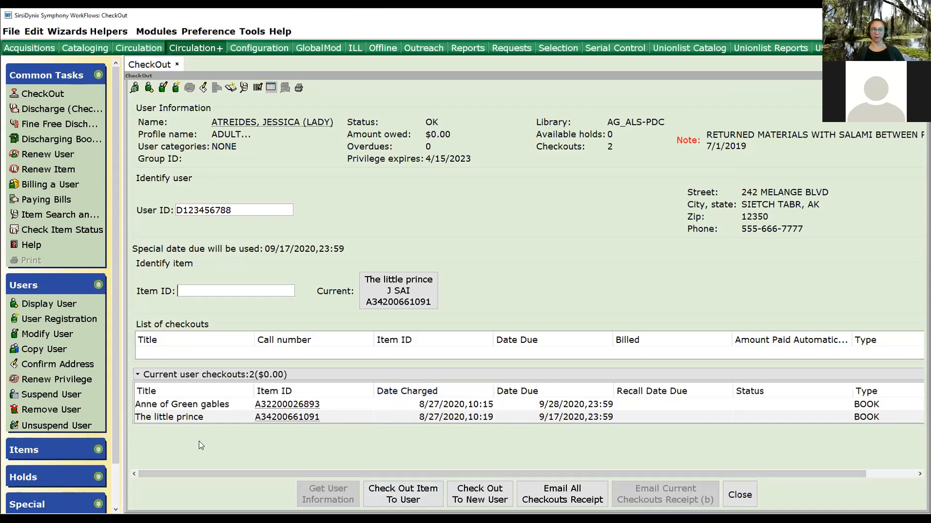
scroll(204, 452, "right", 3)
scroll(205, 452, "left", 3)
right_click(437, 409)
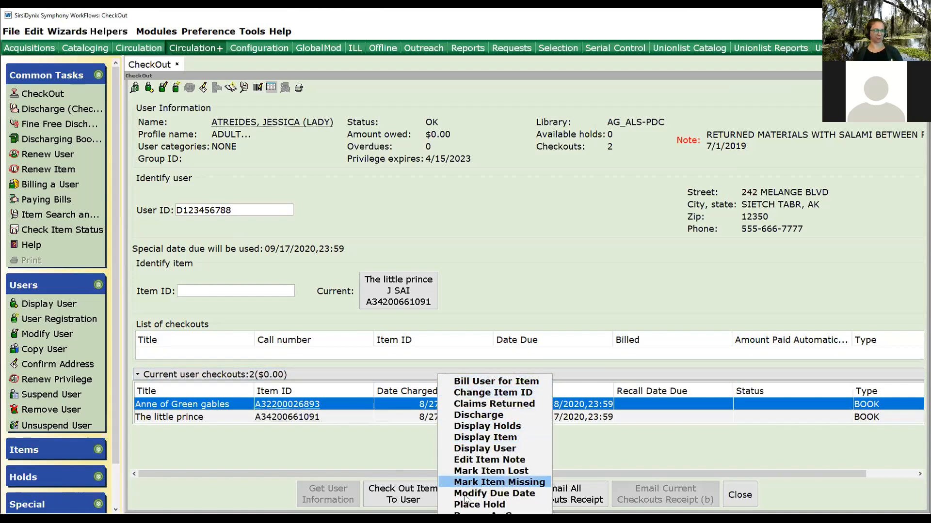
left_click(371, 454)
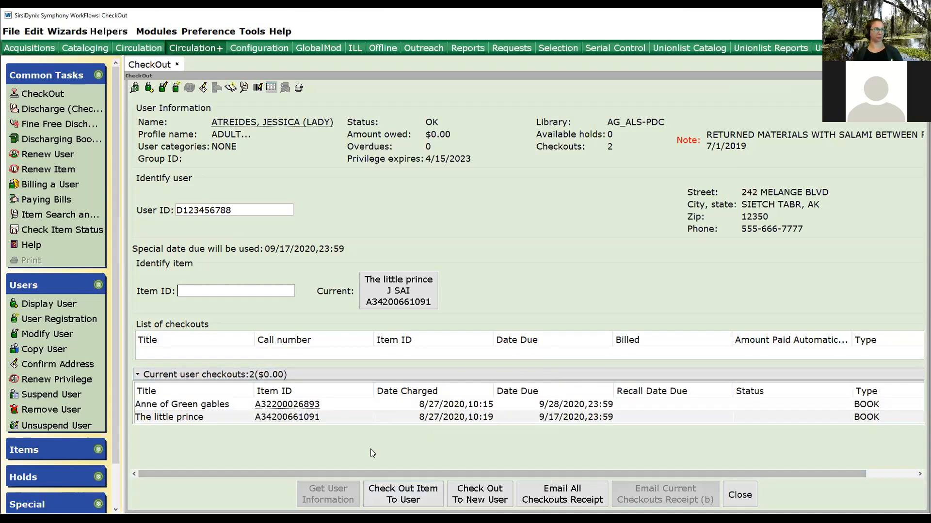
Open the receipt printer configuration and close it with OK.
left_click(208, 31)
mouse_move(261, 57)
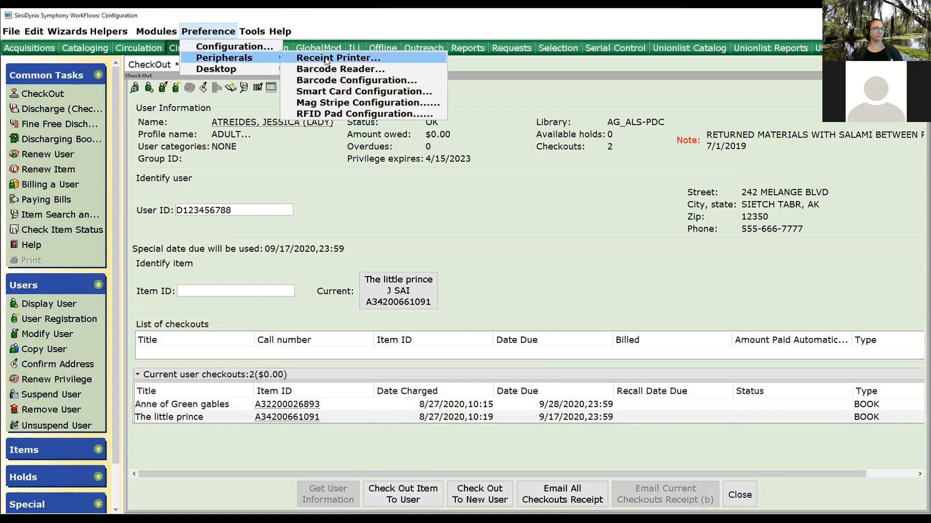
left_click(328, 59)
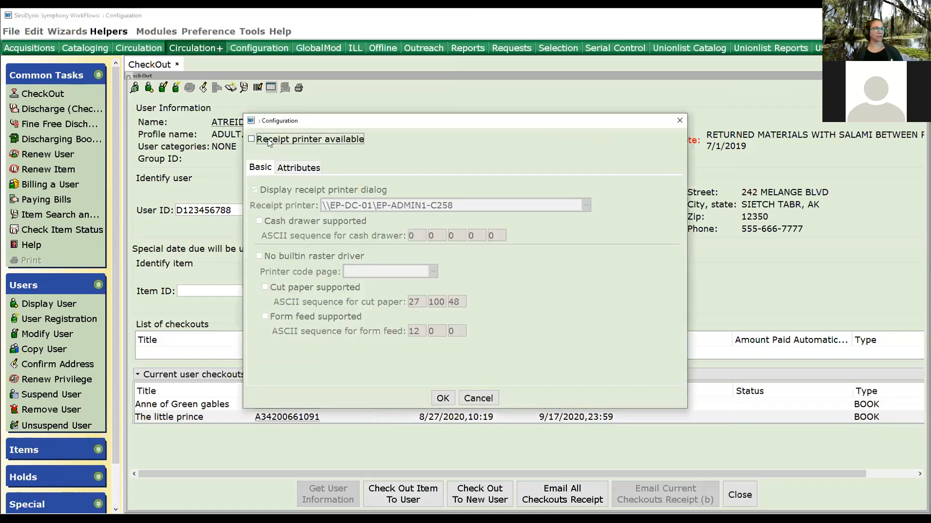
left_click(443, 398)
Open the actions available for the Anne of Green gables checkout and dismiss them.
right_click(445, 404)
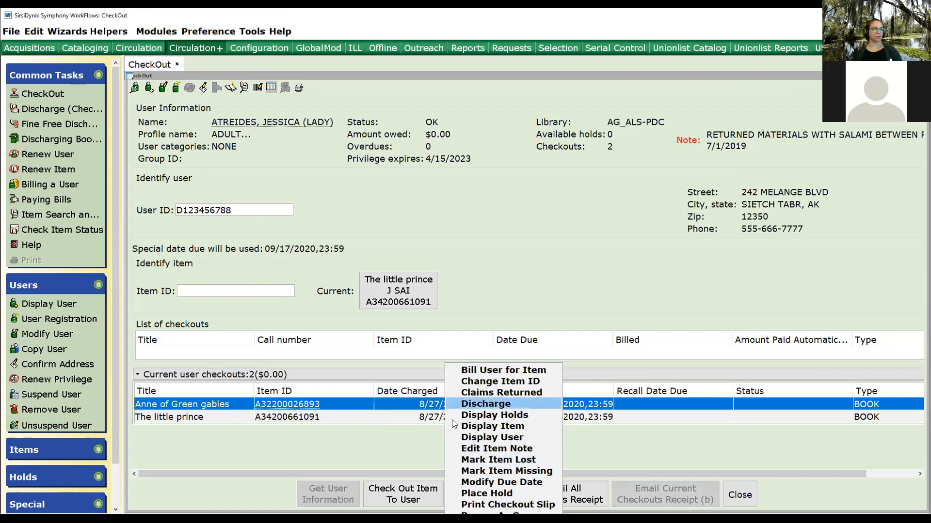
left_click(745, 465)
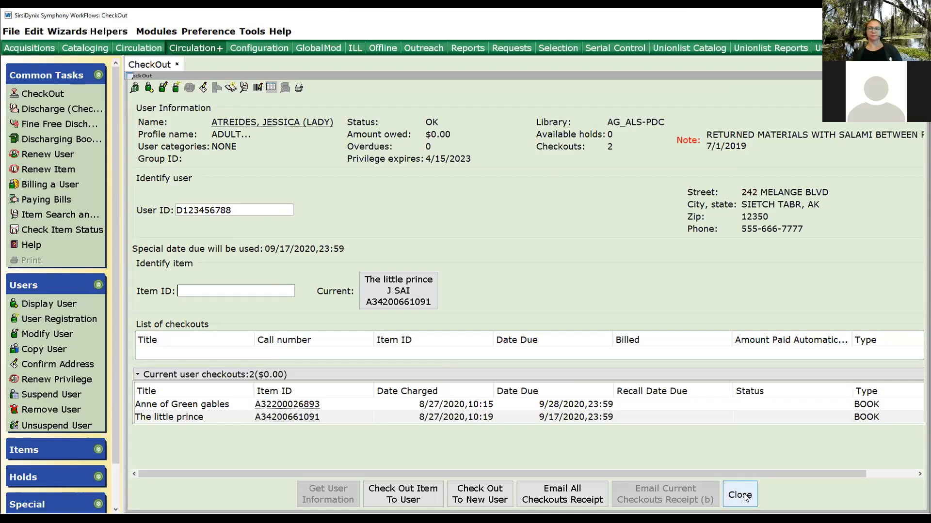
left_click(745, 498)
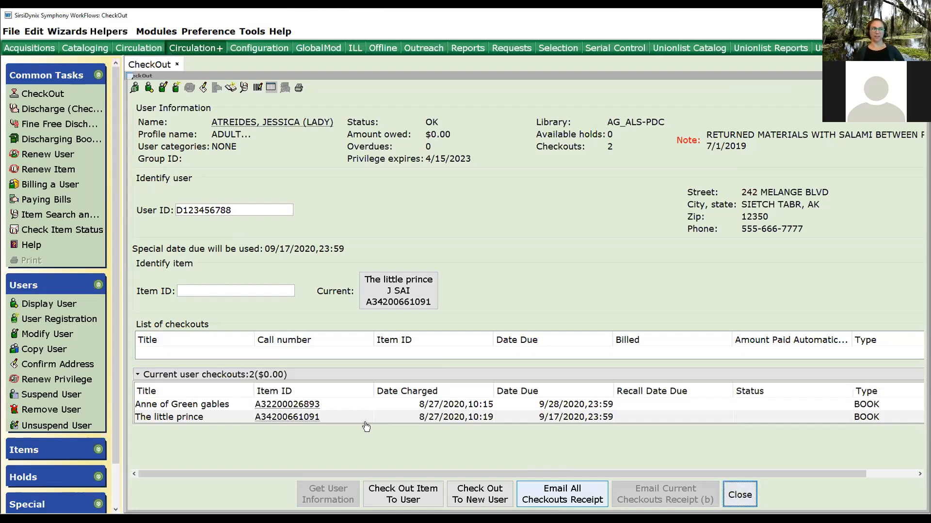
Try emailing a receipt of all checkouts, then cancel the email address prompt.
left_click(576, 501)
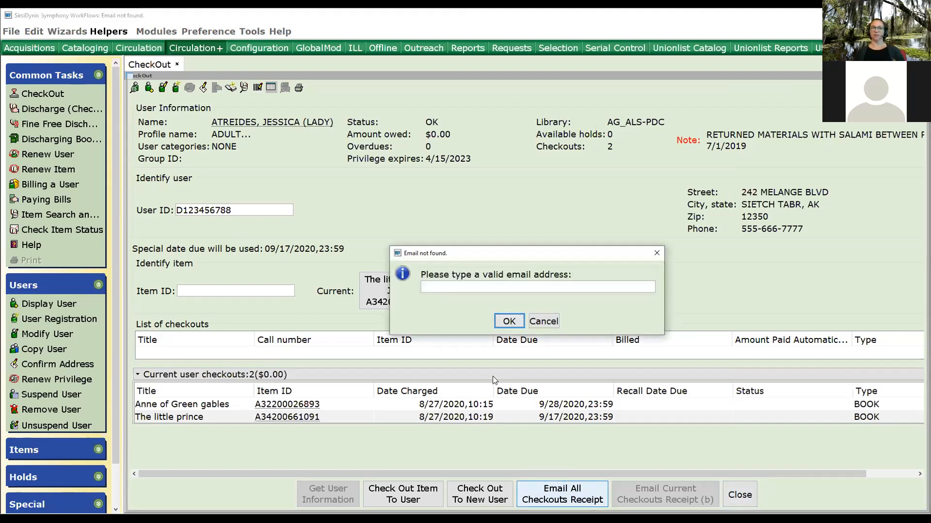
left_click(447, 287)
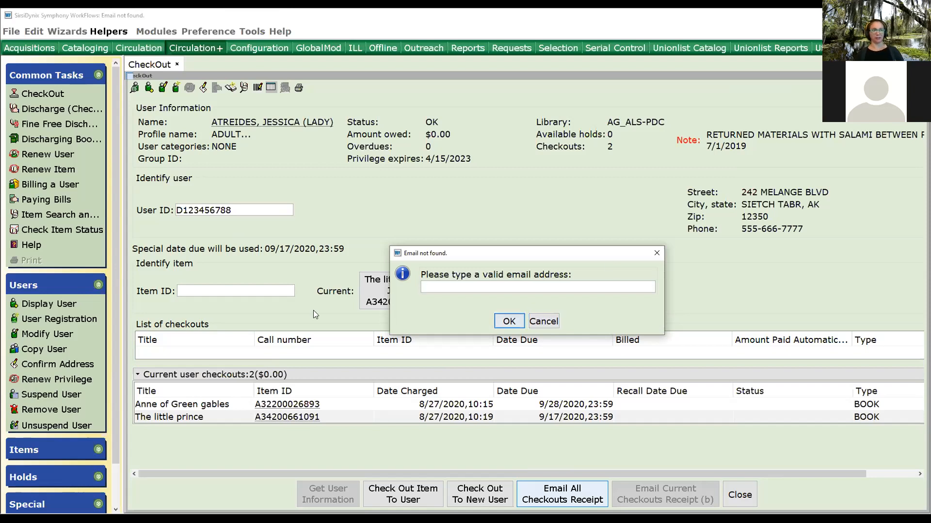
left_click(551, 326)
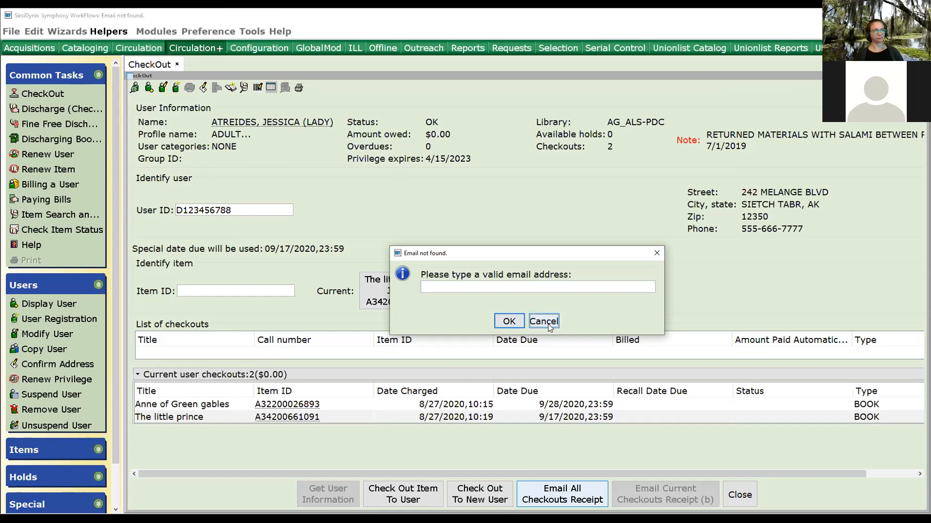
left_click(740, 497)
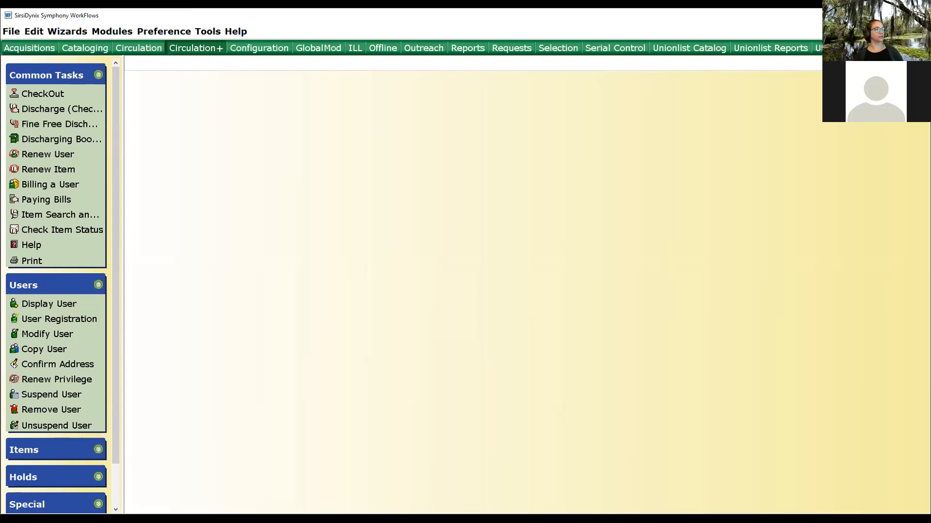
left_click(46, 109)
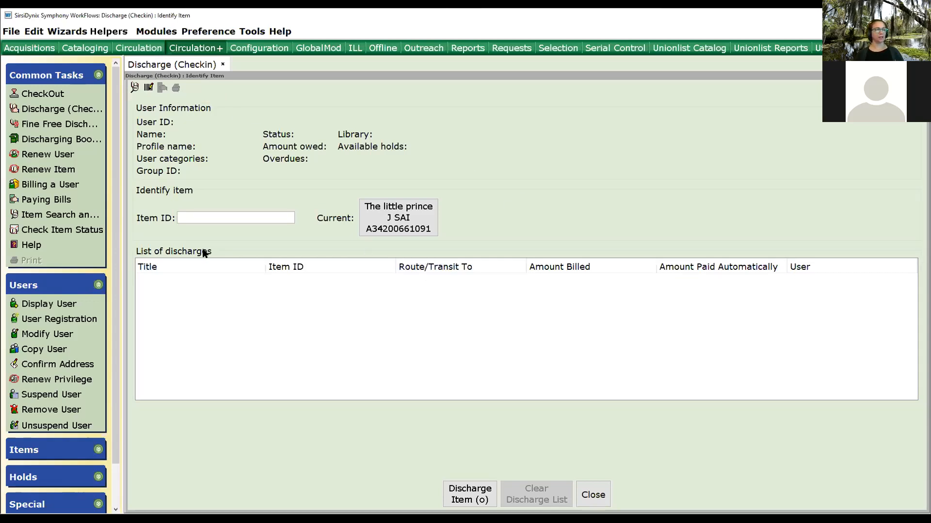
left_click(386, 213)
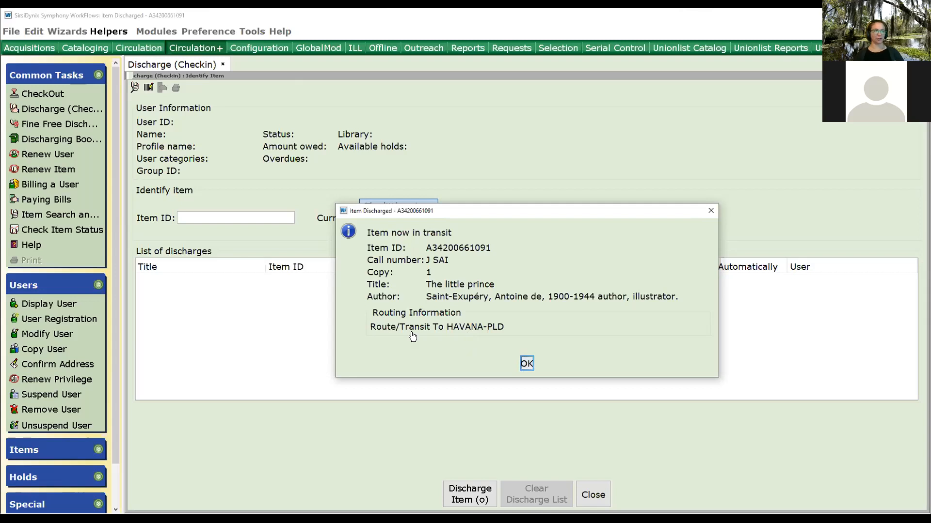
left_click(527, 364)
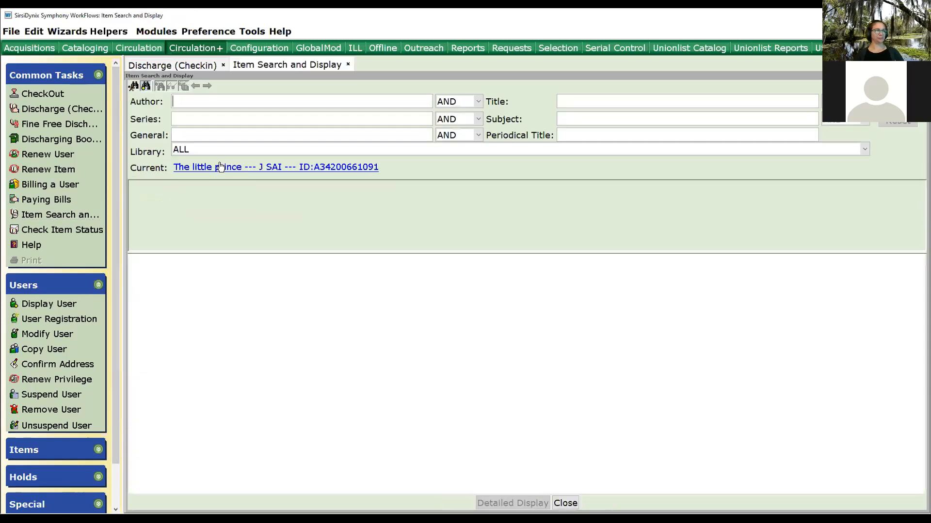
Examine The little prince's item record and its call number and item details, then close it.
left_click(220, 166)
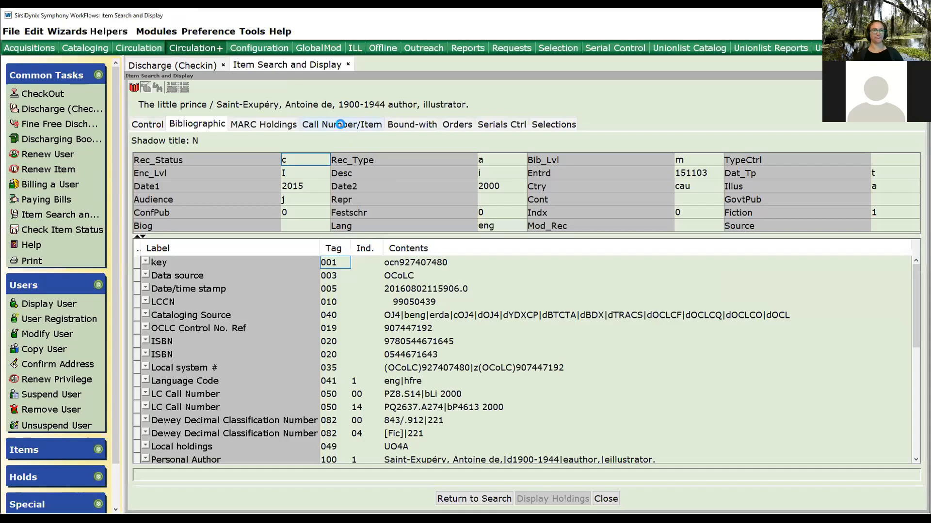
left_click(340, 124)
left_click_drag(204, 316, 230, 314)
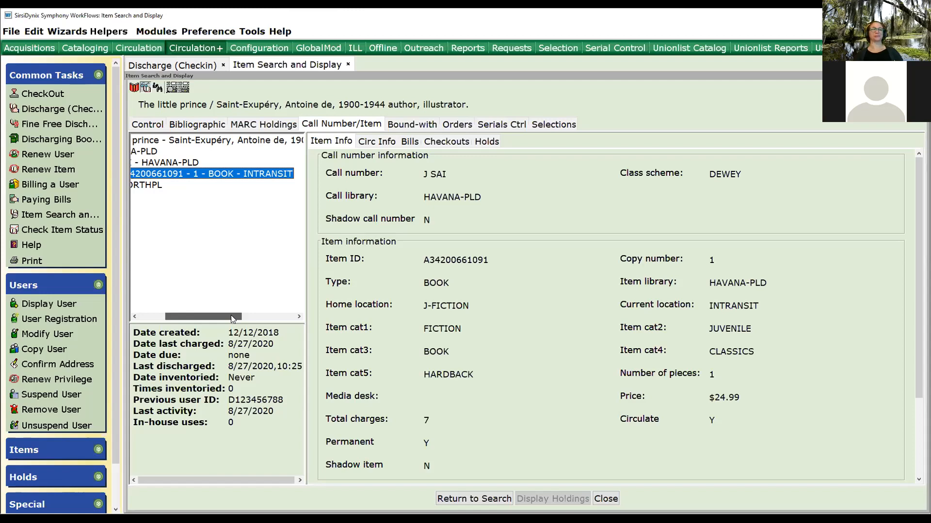
mouse_move(231, 315)
left_mouse_down()
mouse_move(206, 314)
mouse_move(267, 311)
mouse_move(220, 317)
mouse_move(229, 317)
left_mouse_up()
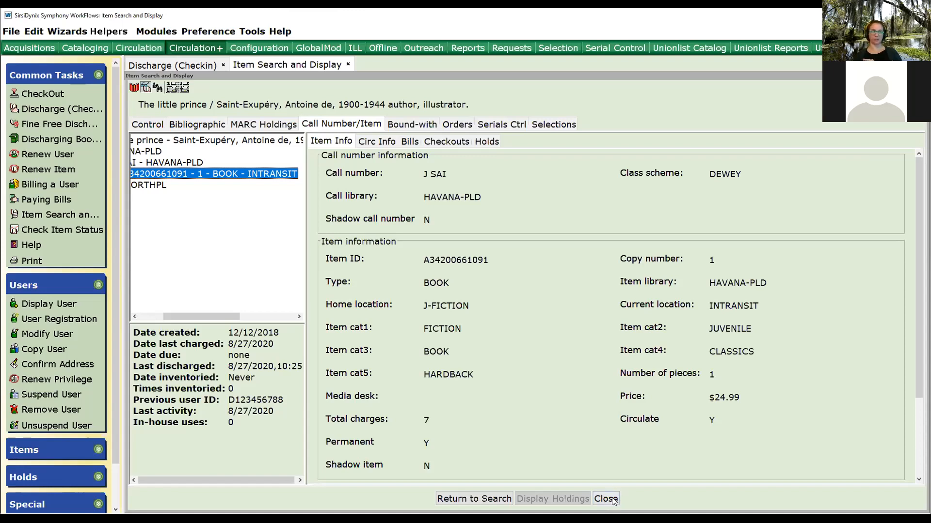
left_click(611, 499)
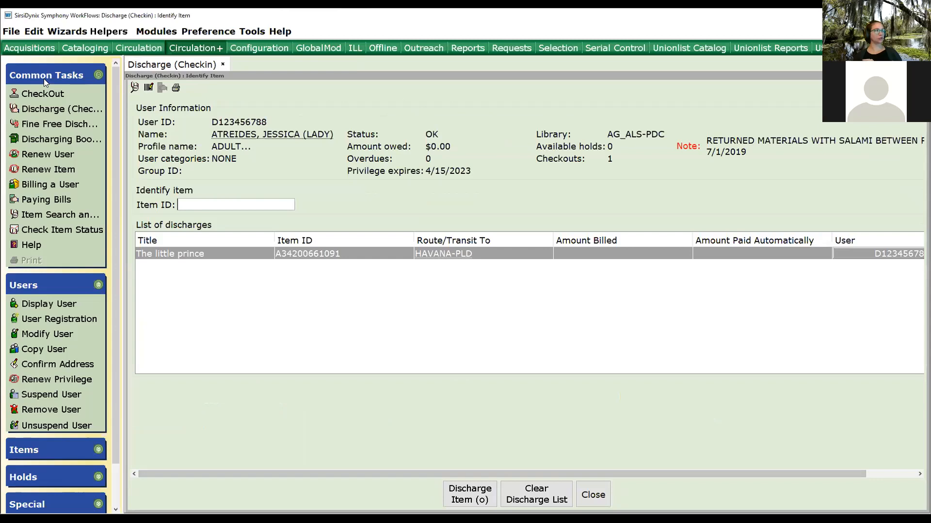
Check The little prince out to the patron again, entering the transited item override code and releasing the item.
left_click(43, 93)
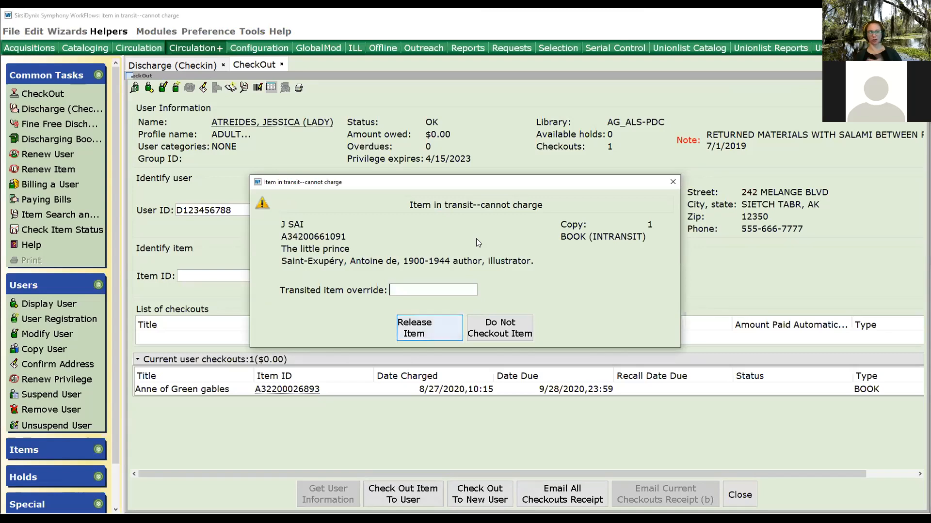
type("***")
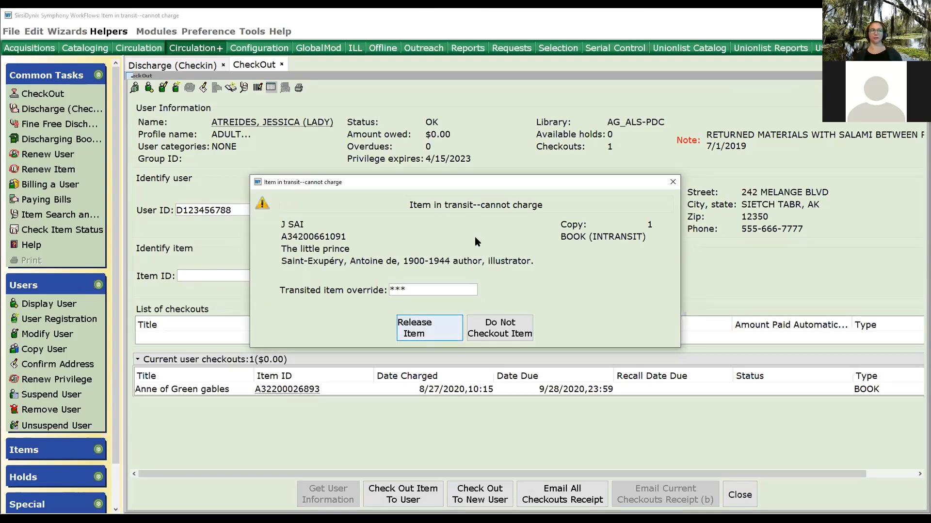
left_click(439, 329)
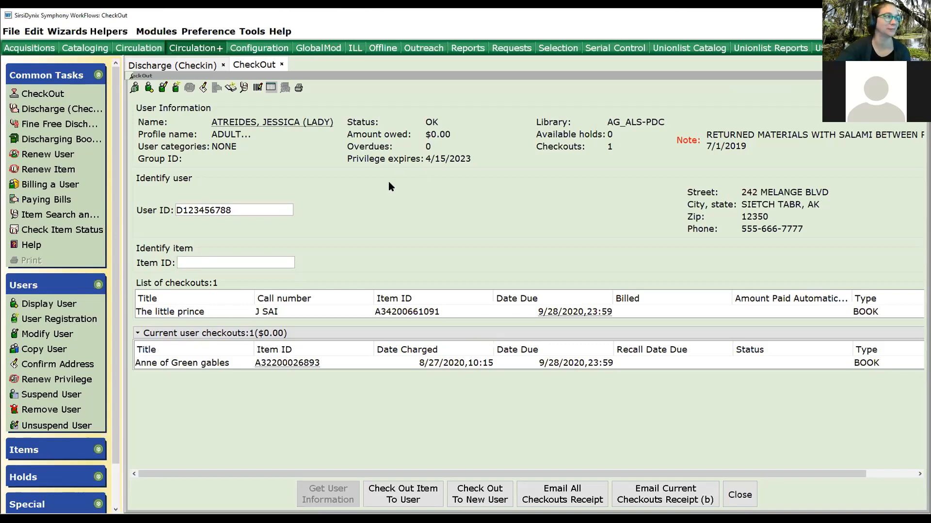
Finish the patron's checkout for a new user and dismiss the receipt print dialog.
left_click(479, 492)
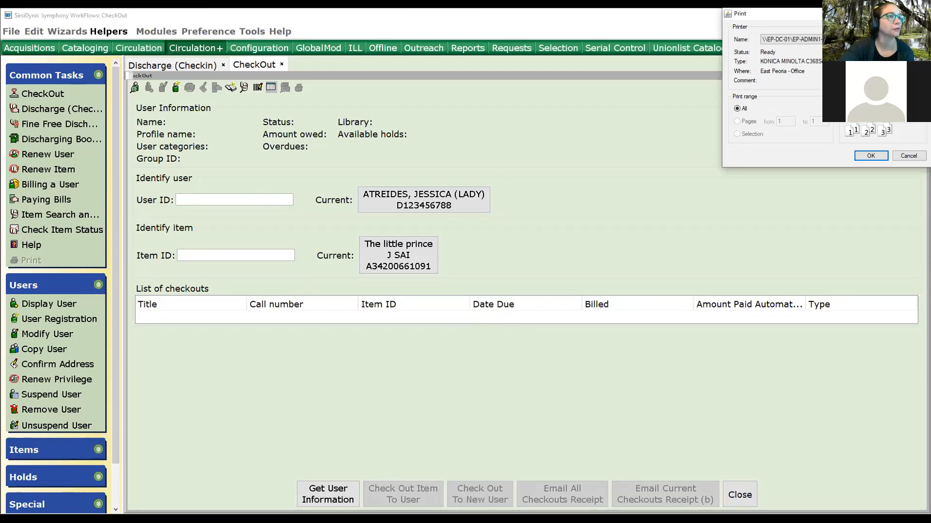
key("Escape")
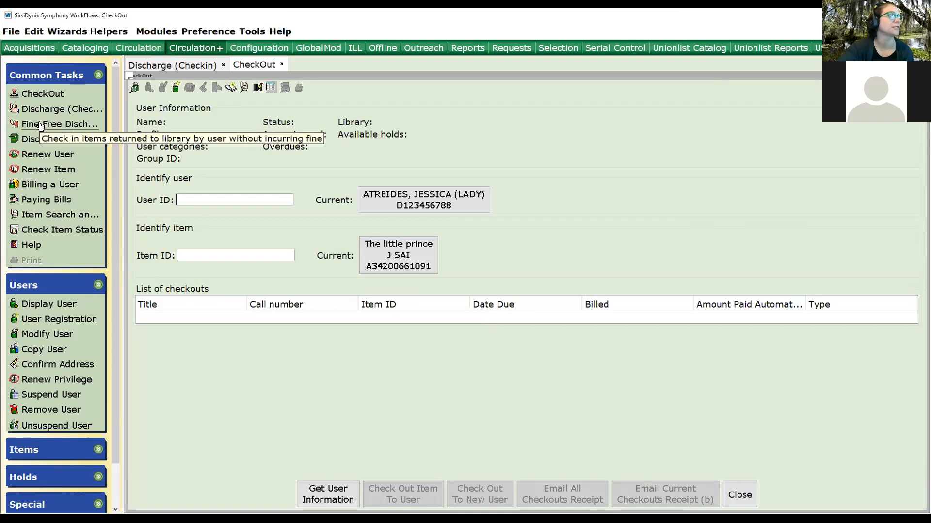
View Fine Free Discharge, then set the Discharging Bookdrop date to 08/21/2020, 23:59.
left_click(41, 125)
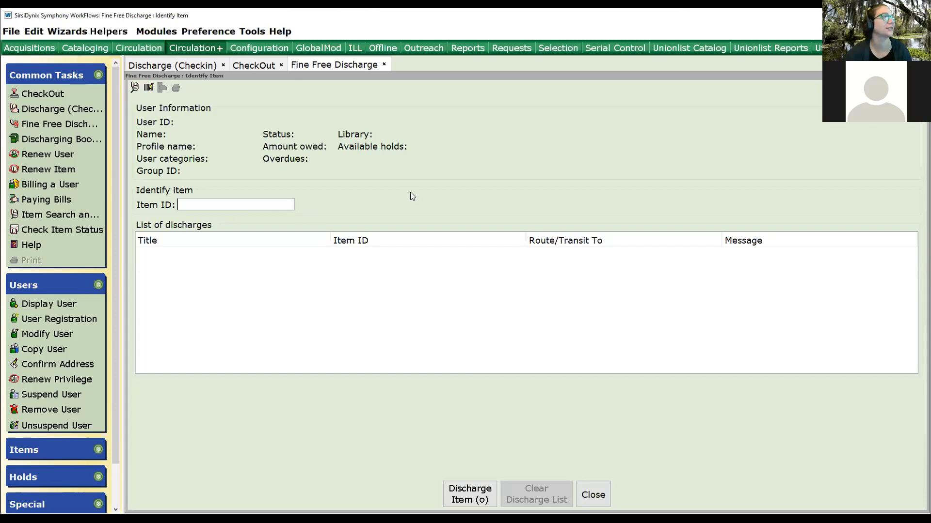
left_click(27, 141)
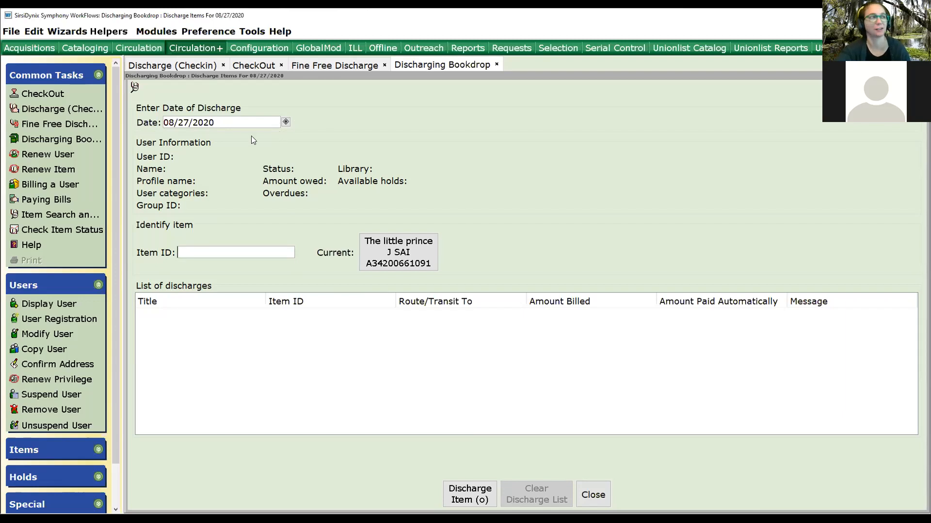
left_click(286, 122)
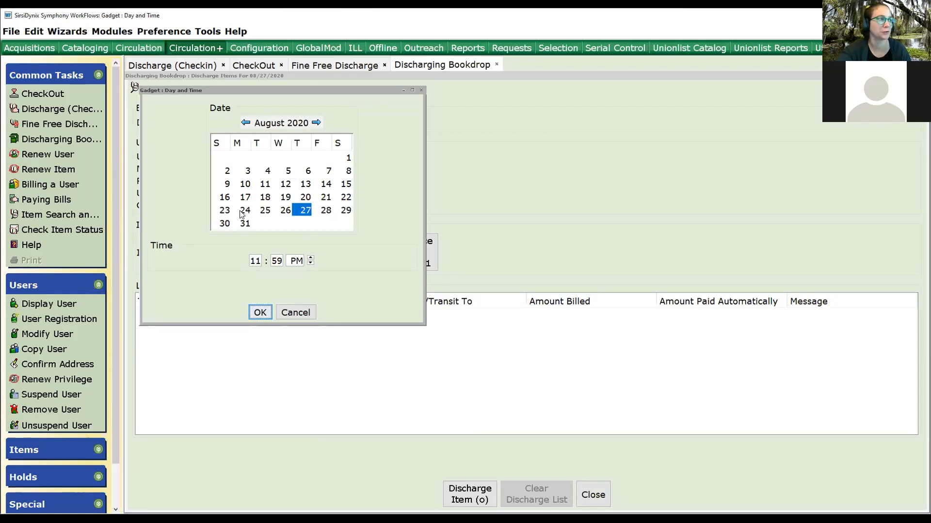
left_click(326, 197)
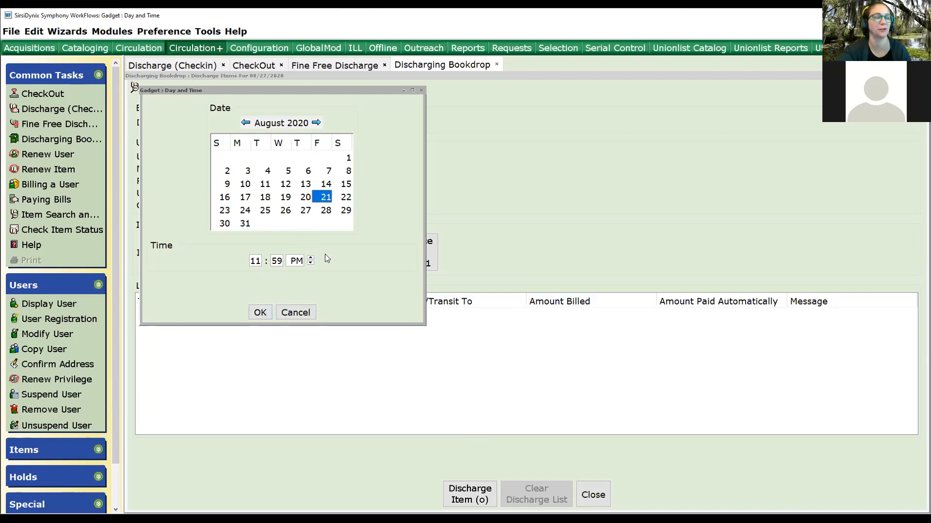
left_click(259, 313)
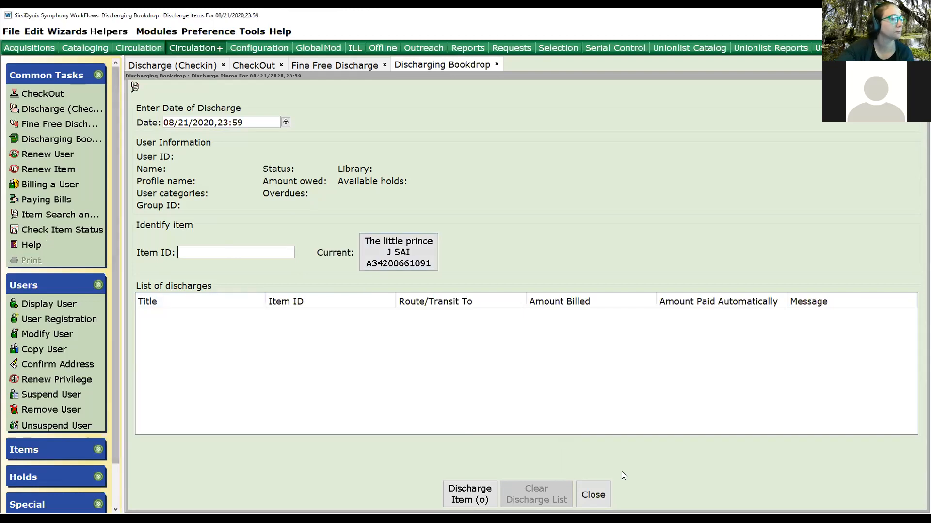
Close the bookdrop discharge and load the current patron into the new checkout.
left_click(592, 500)
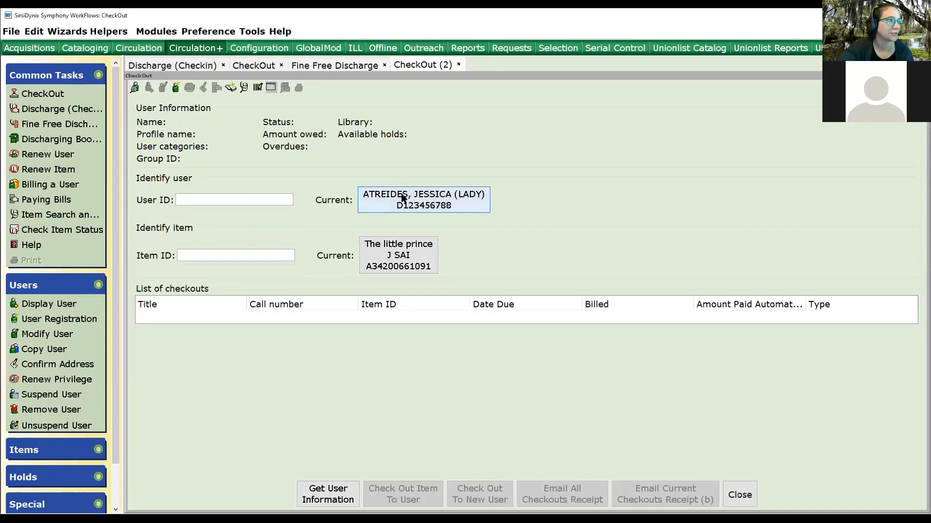
left_click(389, 279)
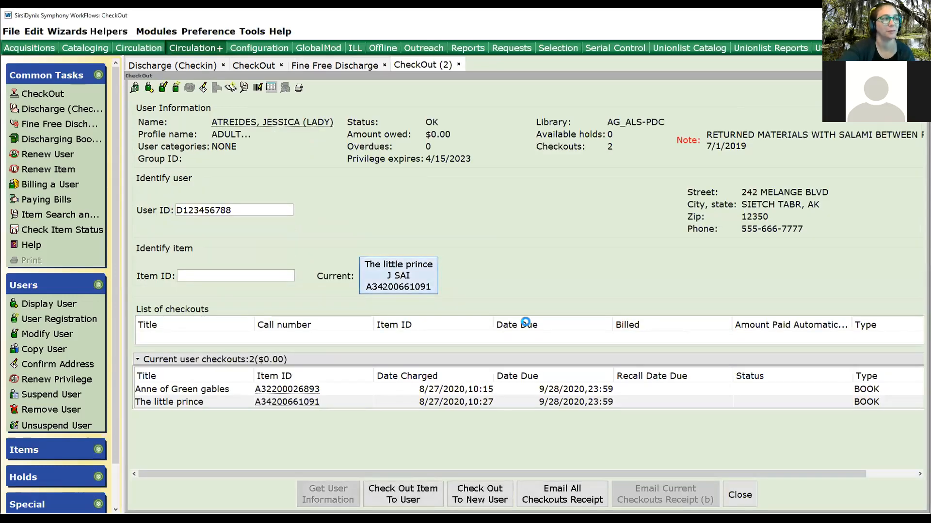
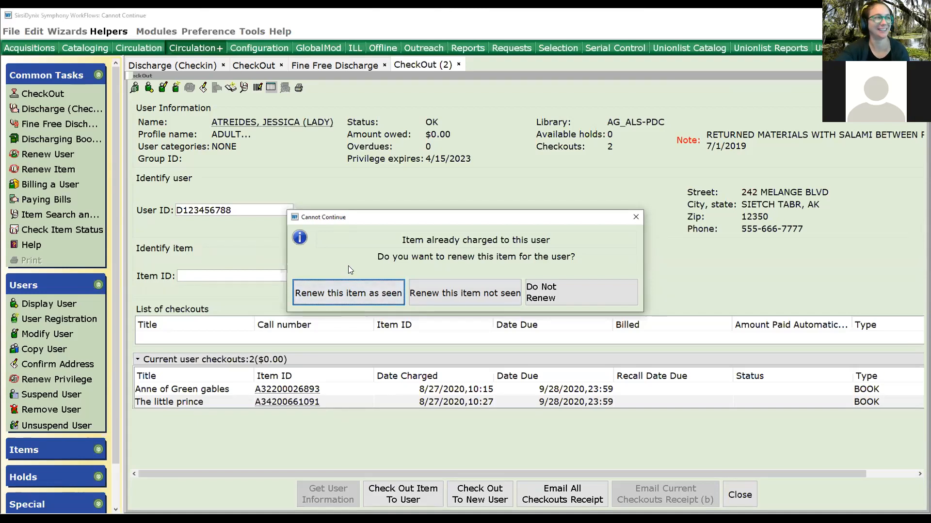
Renew The little prince as seen for the patron, finish the checkout for a new user, and dismiss the receipt print.
left_click(363, 294)
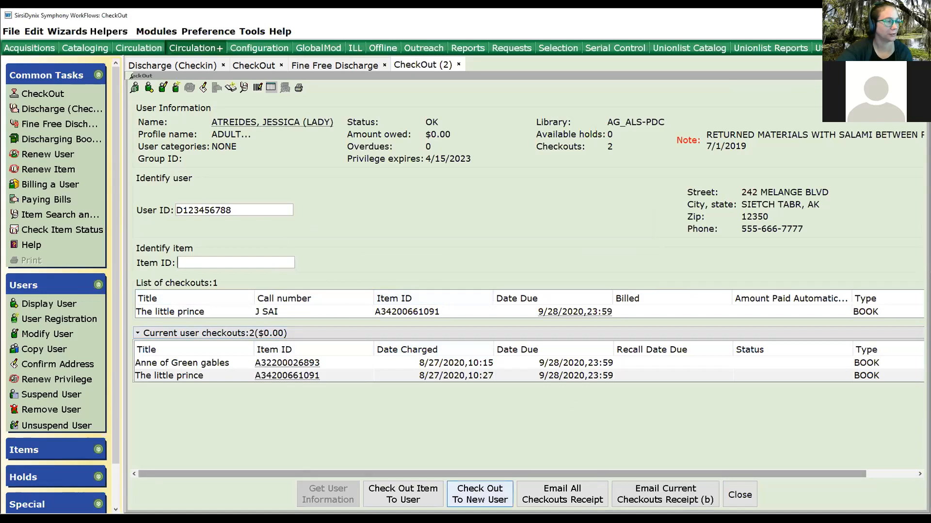
left_click(499, 494)
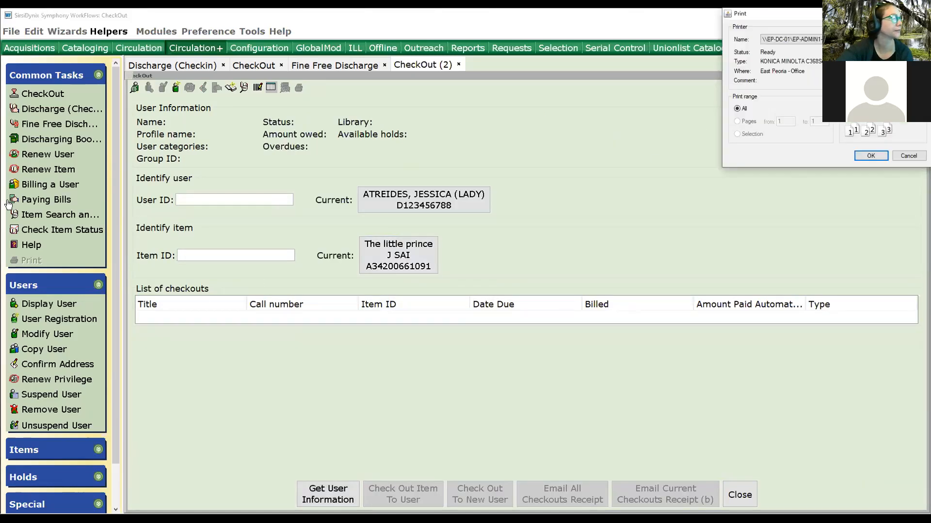
left_click(908, 156)
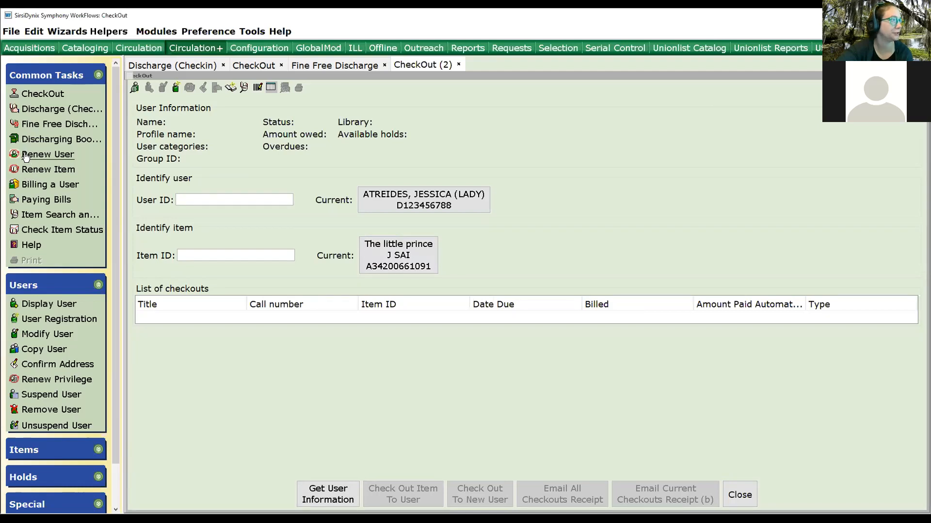
Open Renew User for the current patron and renew only The little prince.
left_click(24, 155)
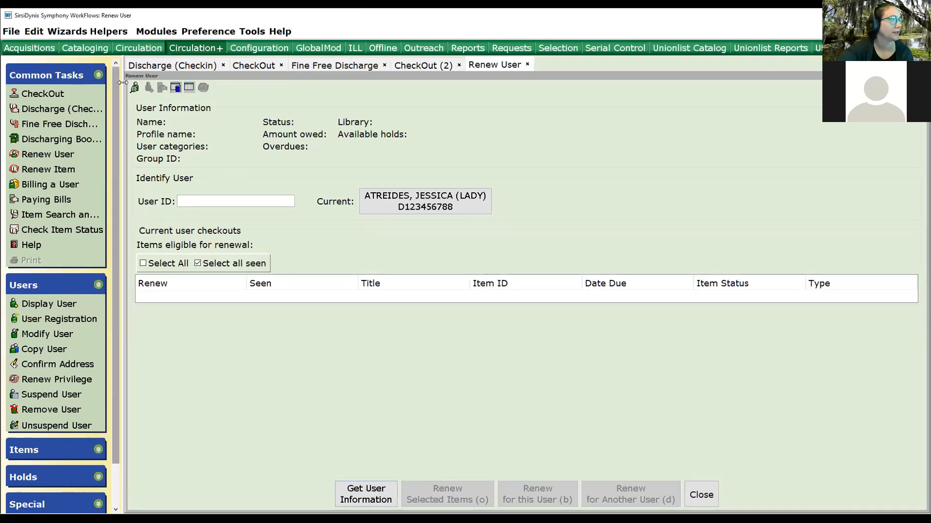
left_click(435, 196)
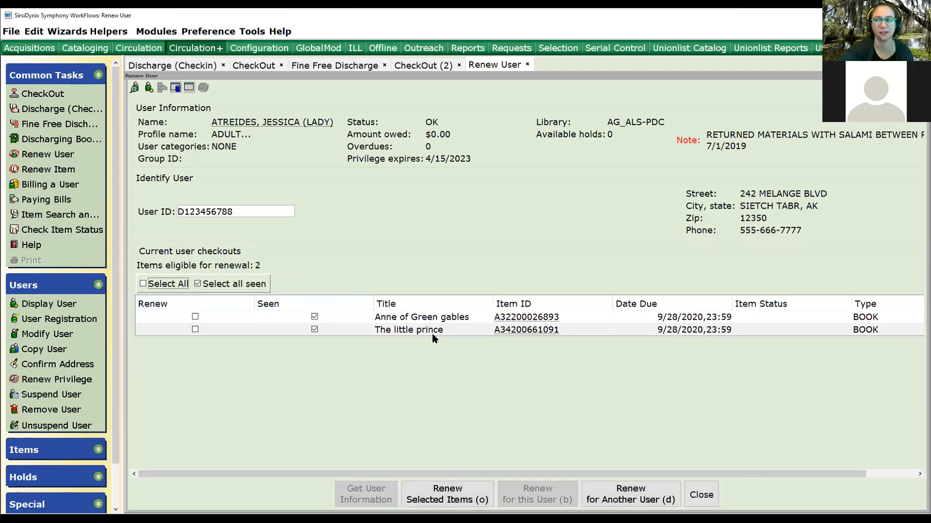
left_click(195, 317)
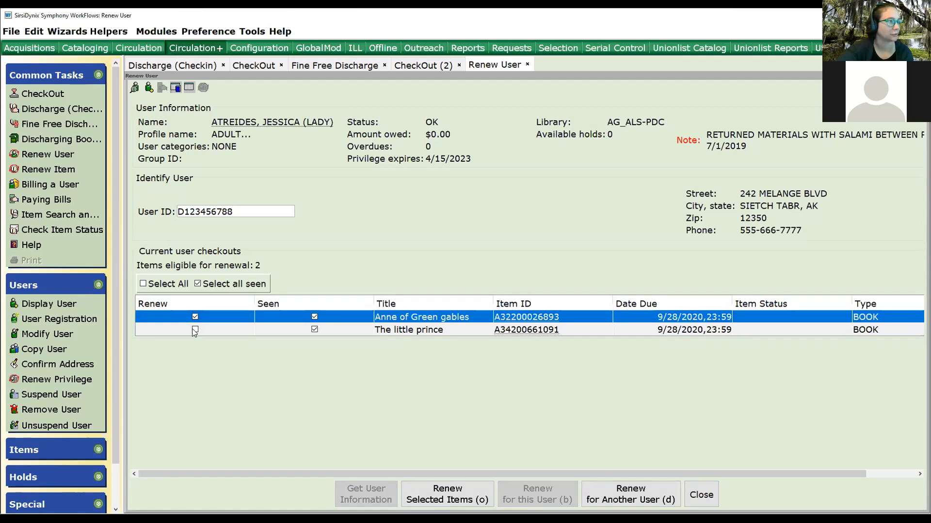
left_click(194, 330)
left_click(143, 284)
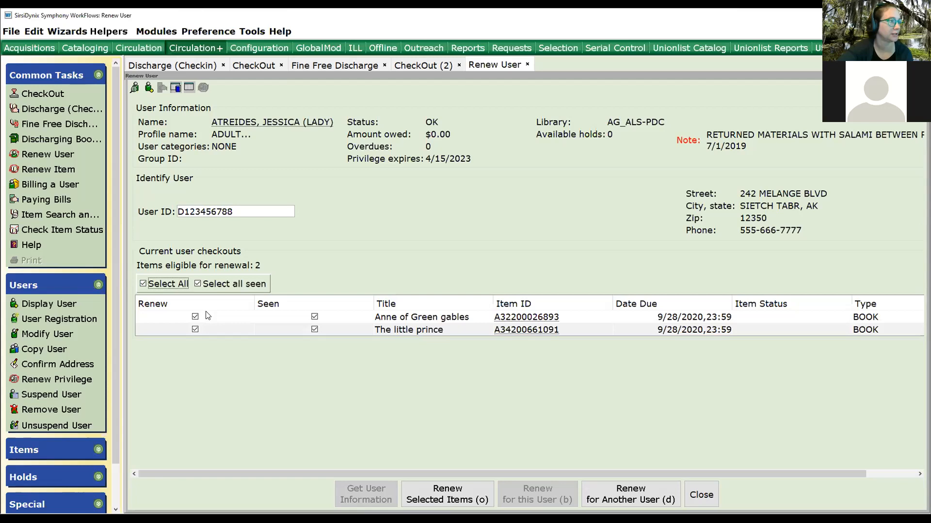
left_click(195, 317)
left_click(195, 329)
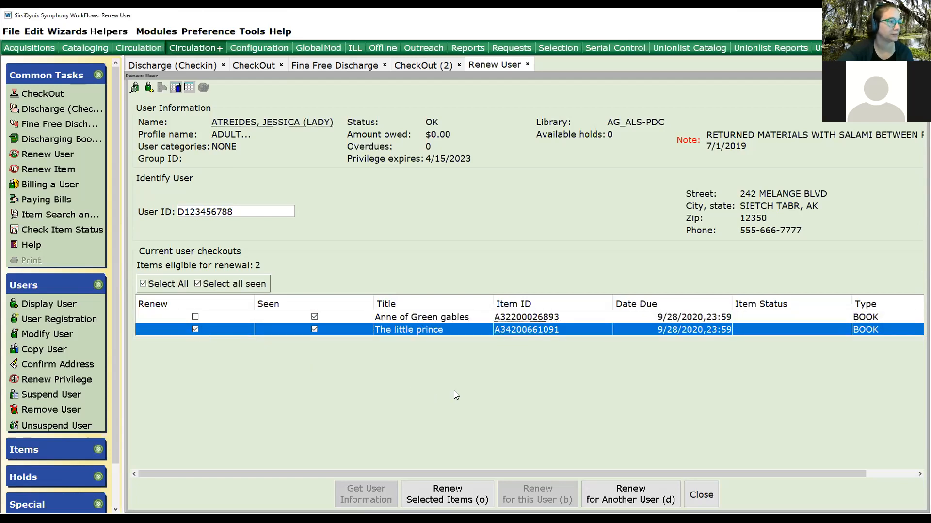
left_click(436, 501)
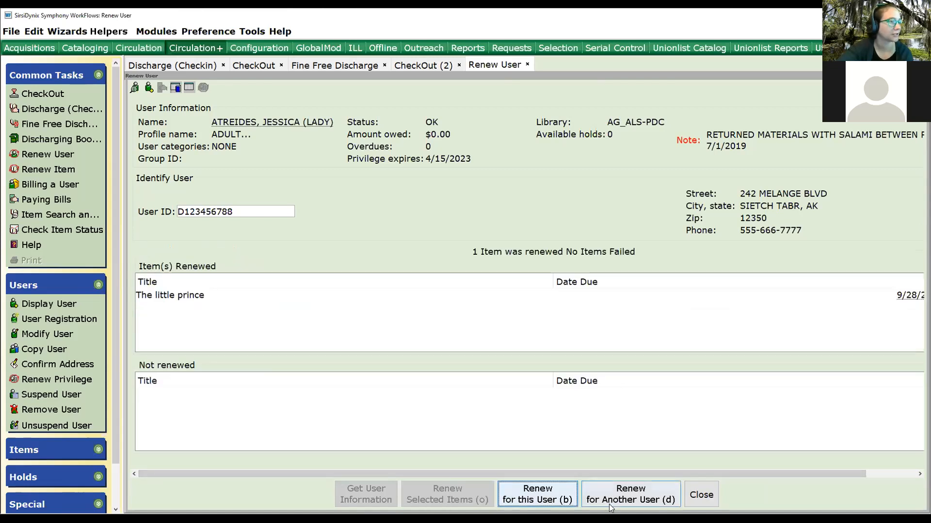
Close the renewal and dismiss the renewal receipt print dialog.
left_click(701, 496)
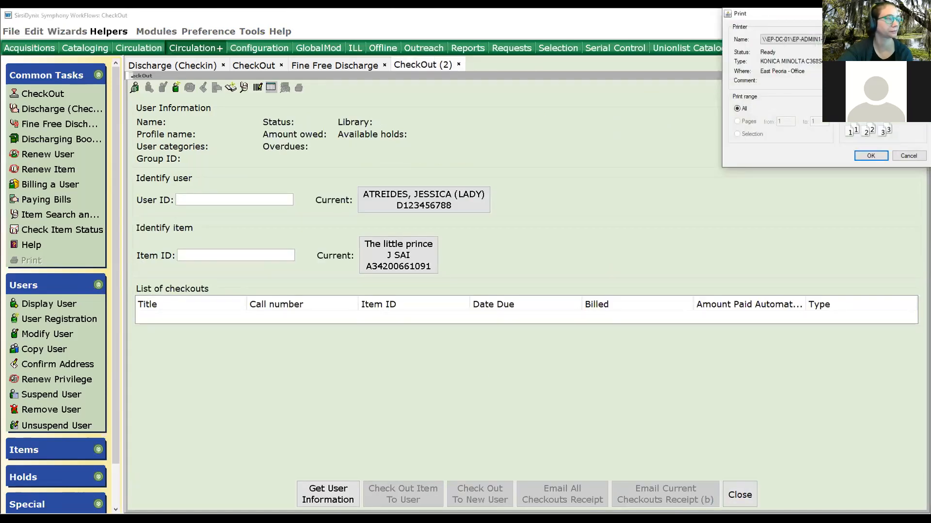
key("Escape")
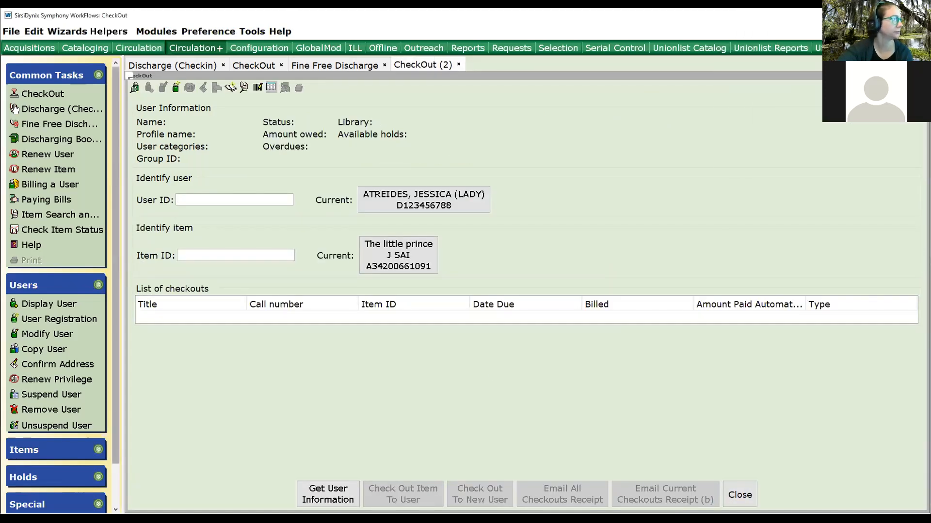
left_click(36, 161)
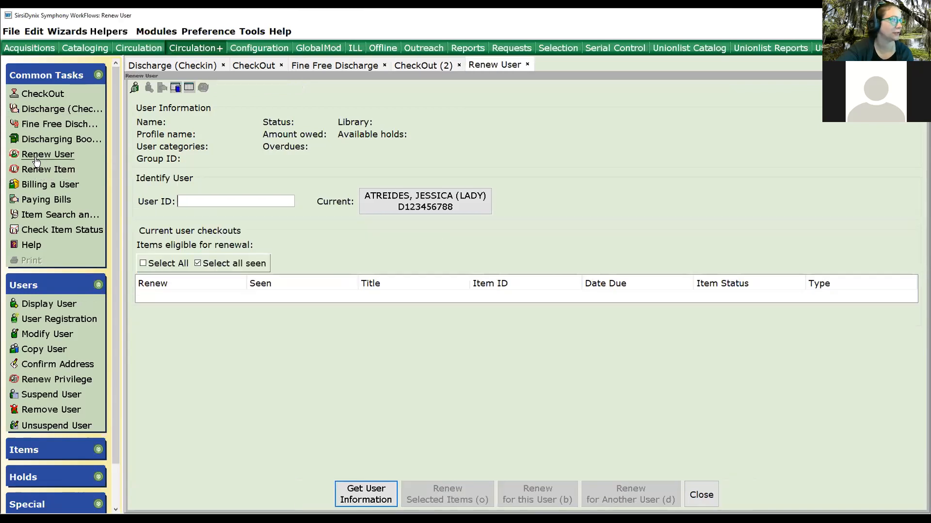
Start a new checkout for the current patron with a special due date of 09/08/2020, 23:59 for this checkout only.
left_click(42, 94)
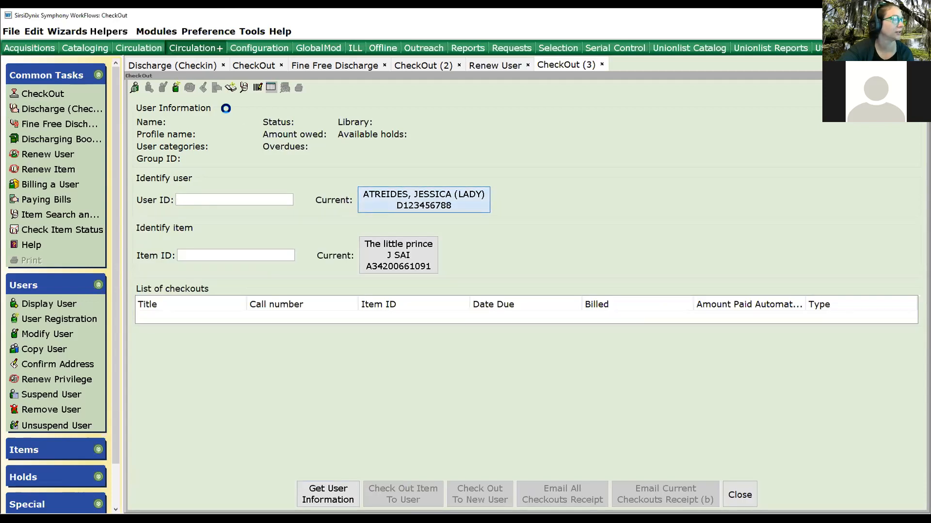
left_click(272, 88)
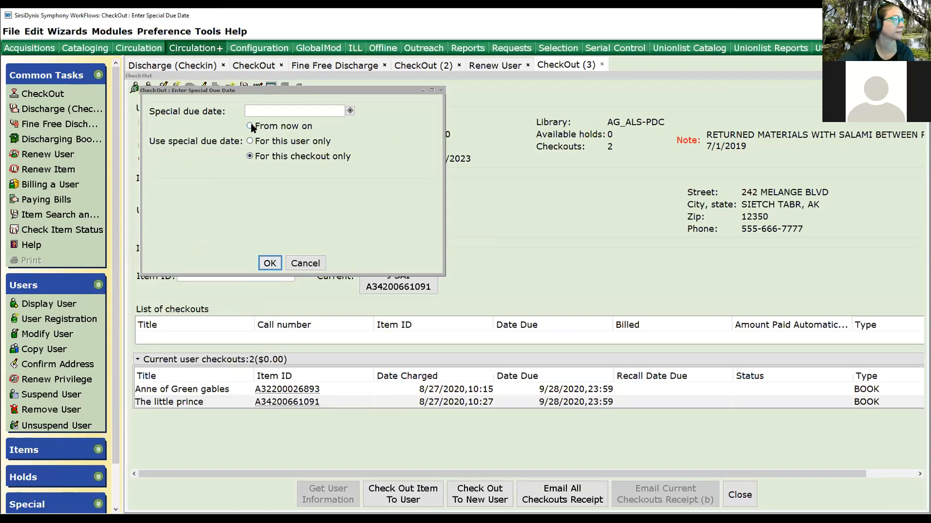
left_click(350, 110)
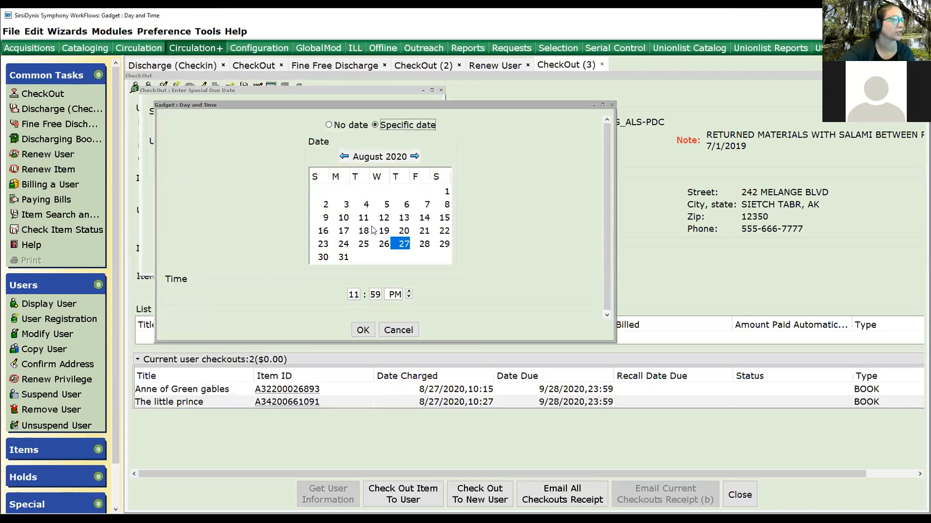
left_click(364, 231)
left_click(363, 330)
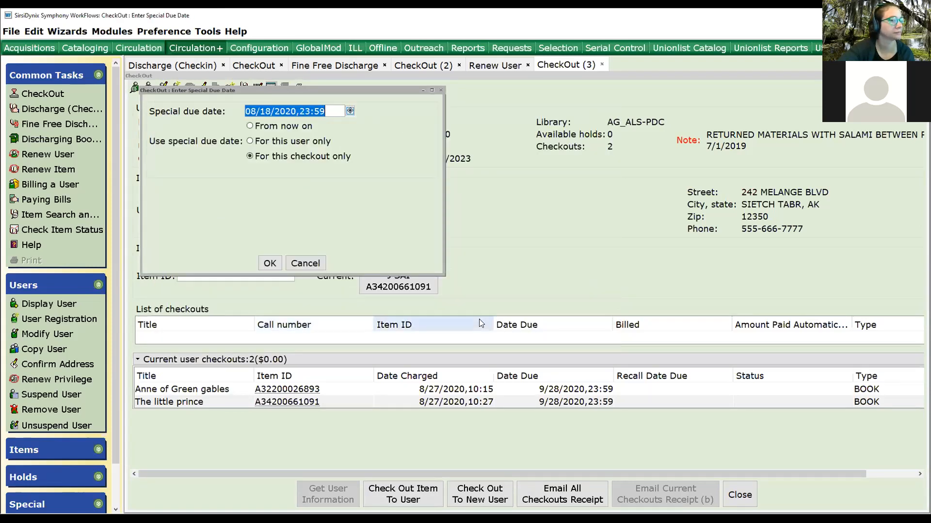
left_click(349, 112)
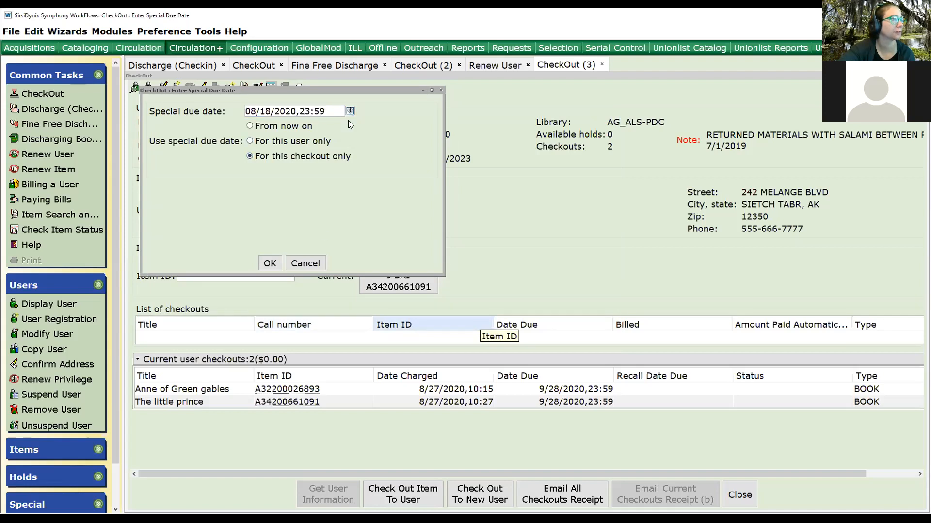
left_click(414, 156)
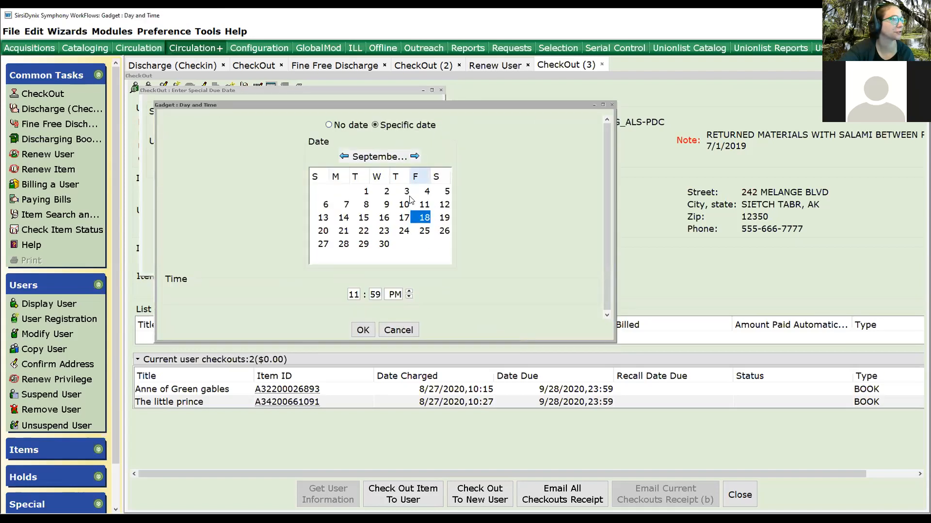
left_click(365, 204)
left_click(363, 331)
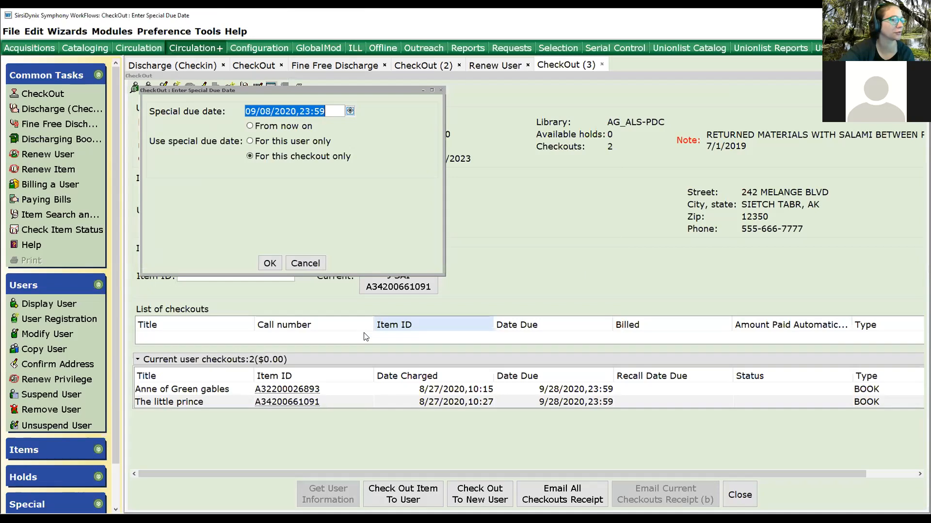
left_click(270, 263)
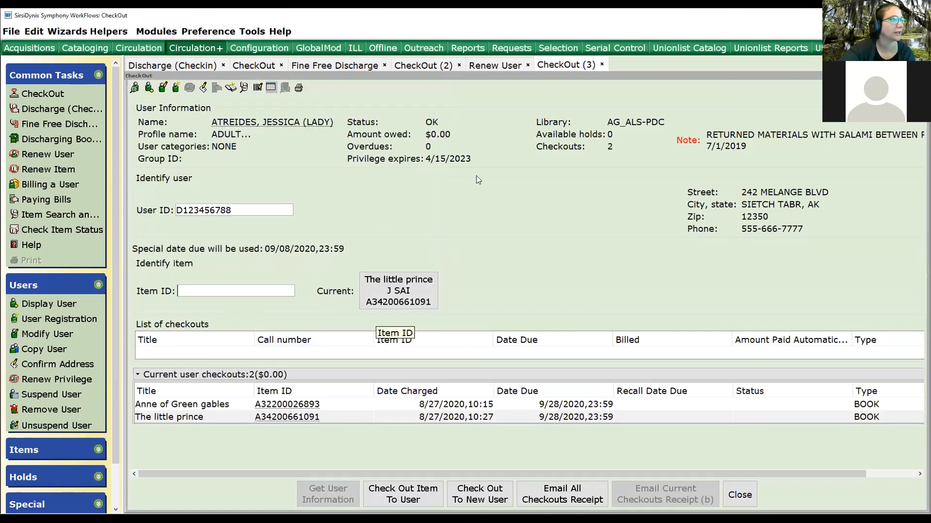
Search items by title for "edith hamilton", check out the Greek way copy, finish the checkout and dismiss the receipt print.
left_click(269, 89)
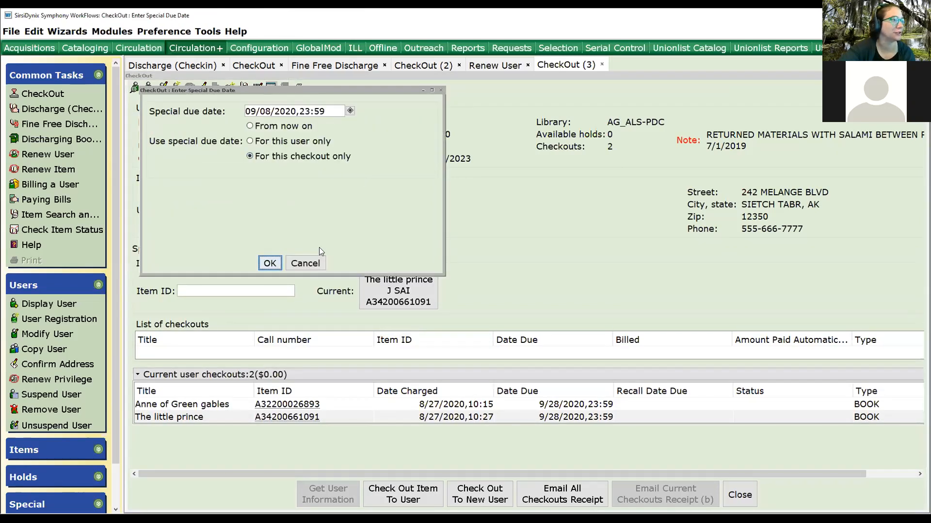
left_click(304, 265)
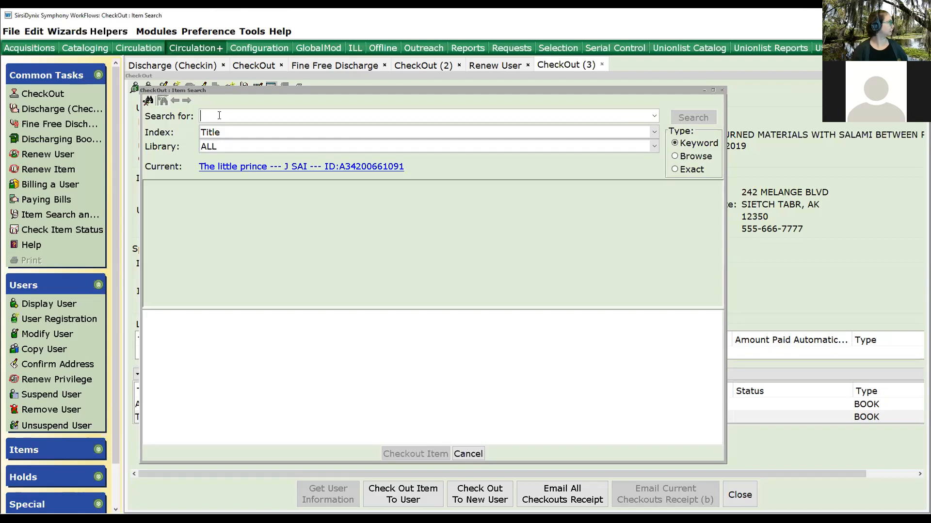
type("edit")
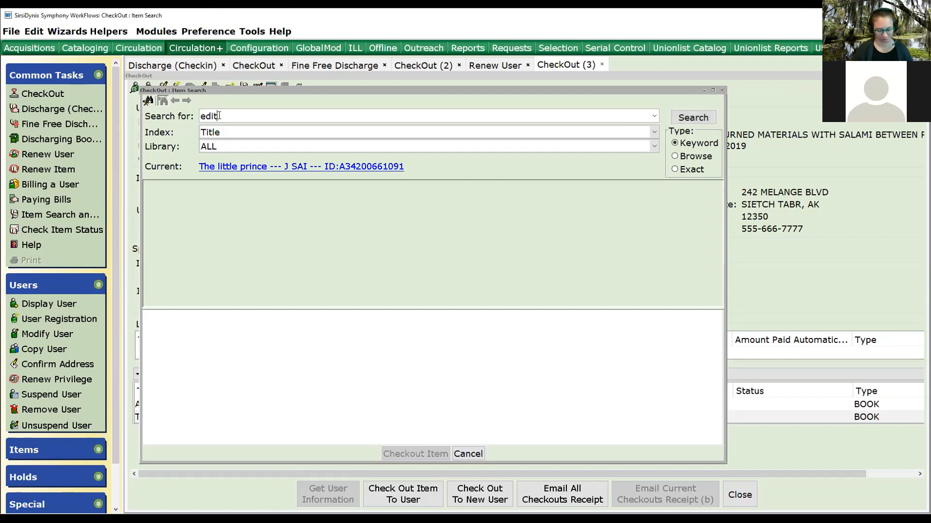
type("h hamilton")
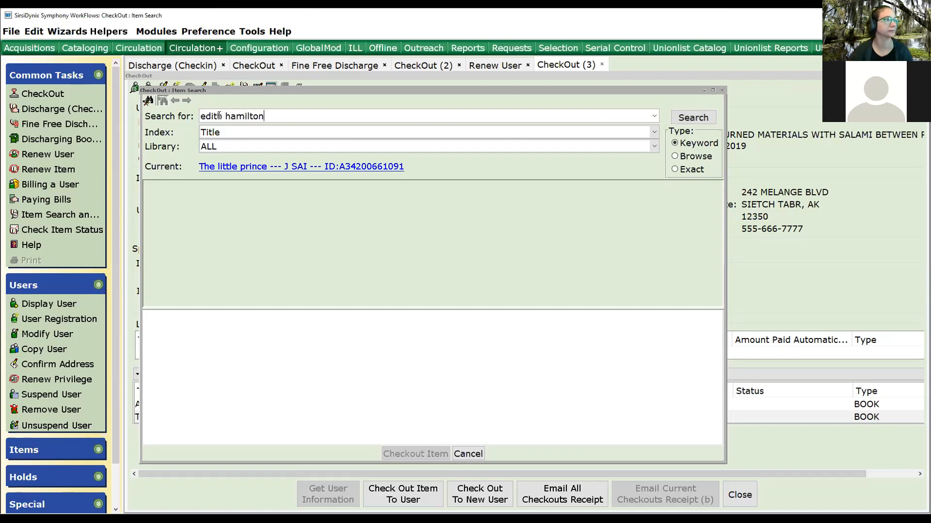
key("Return")
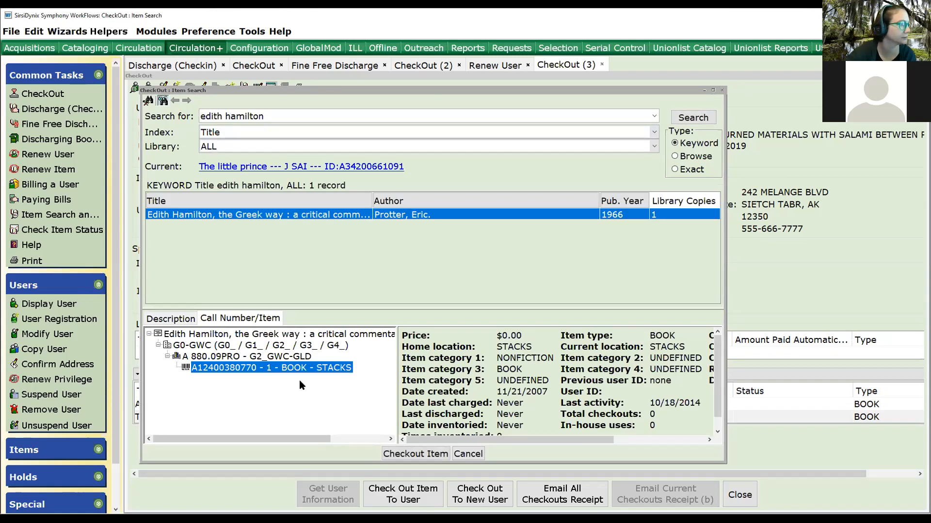
left_click(409, 452)
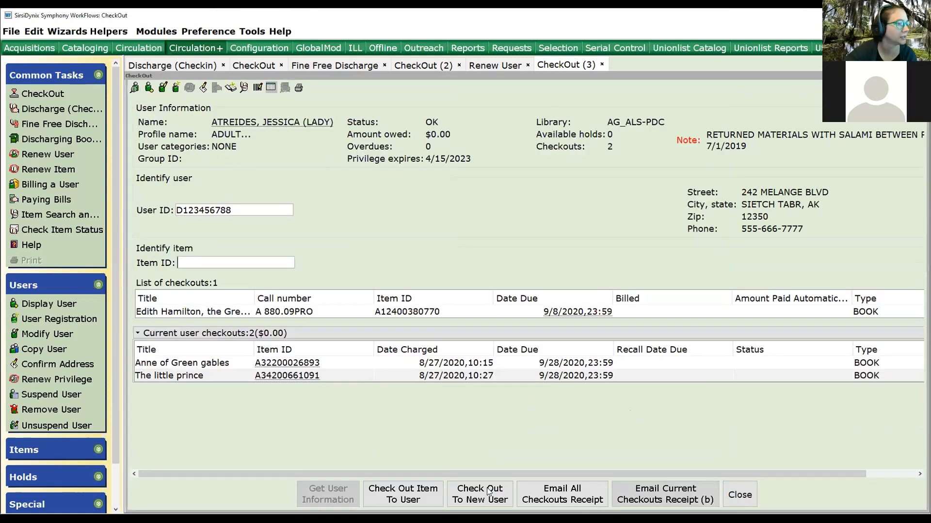
left_click(488, 492)
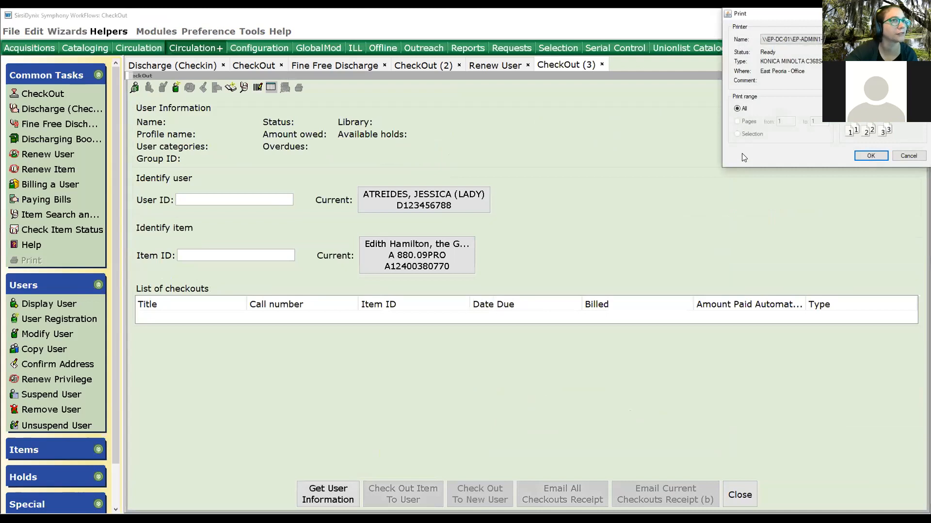
left_click(908, 156)
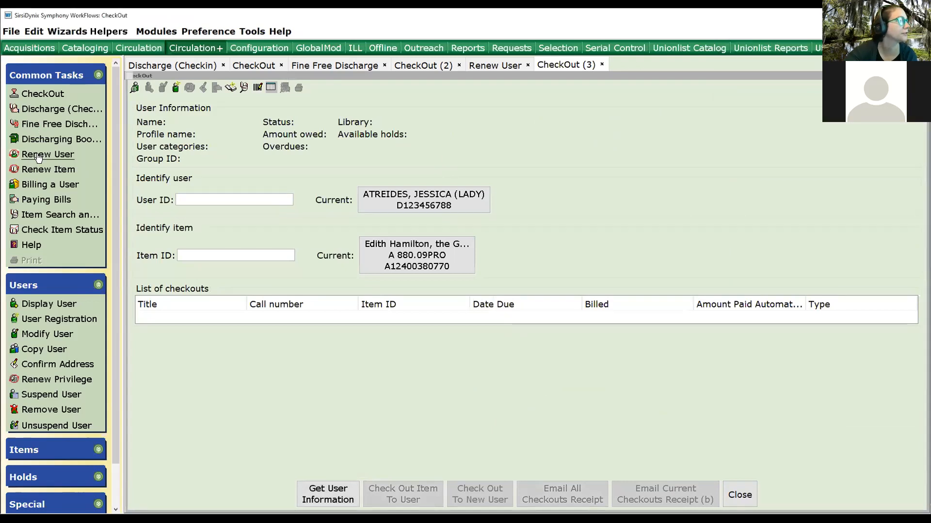
Renew the patron's items due on or before 09/10/2020, selecting all listed items.
left_click(38, 155)
left_click(398, 200)
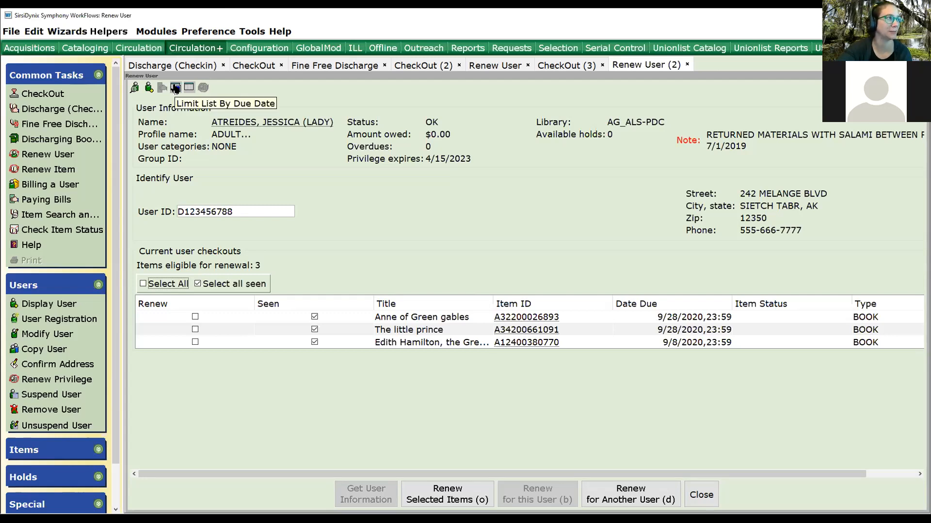
left_click(176, 87)
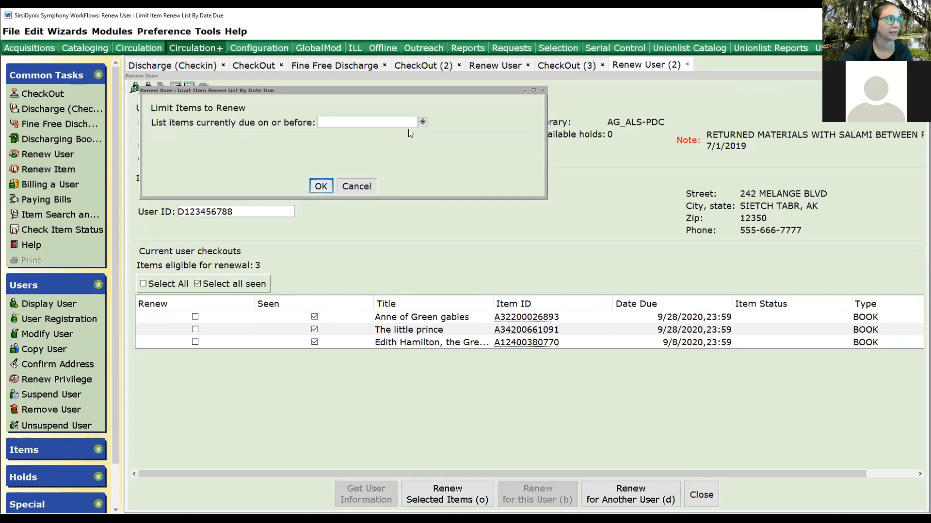
left_click(422, 123)
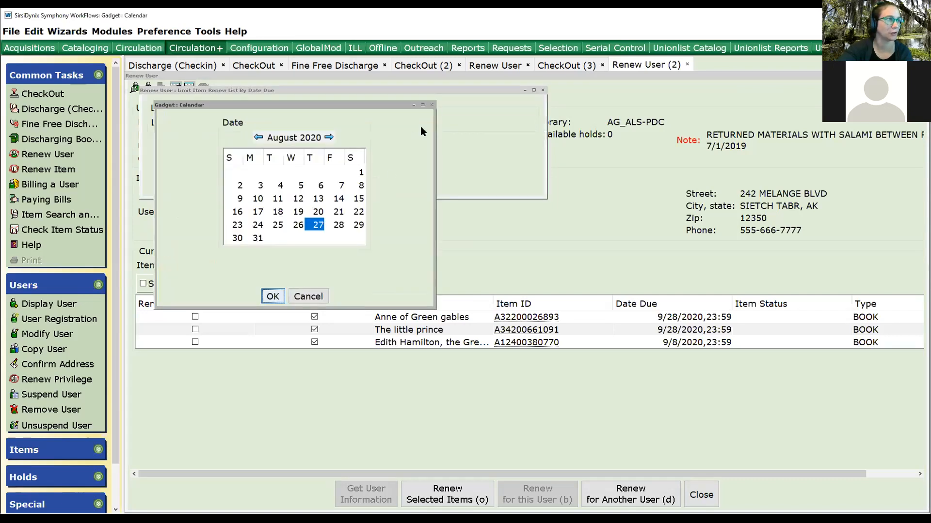
left_click(329, 138)
left_click(318, 185)
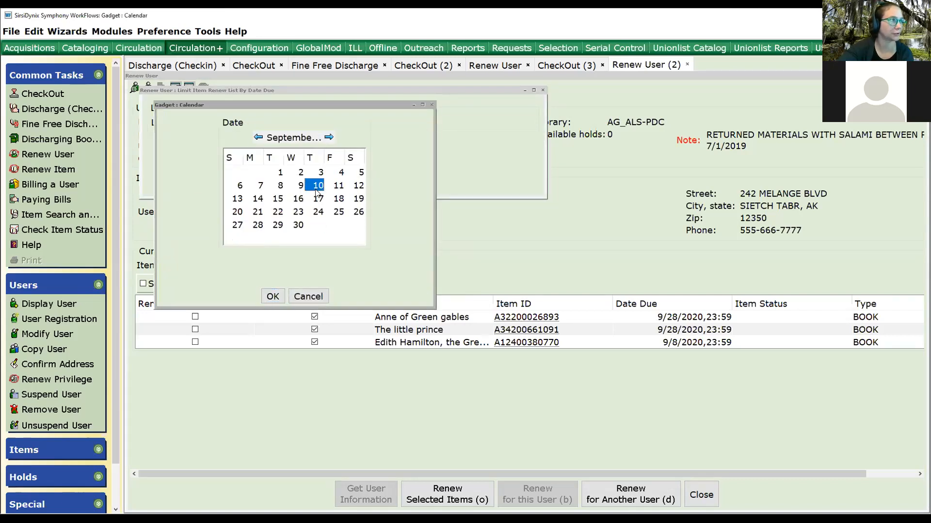
left_click(271, 298)
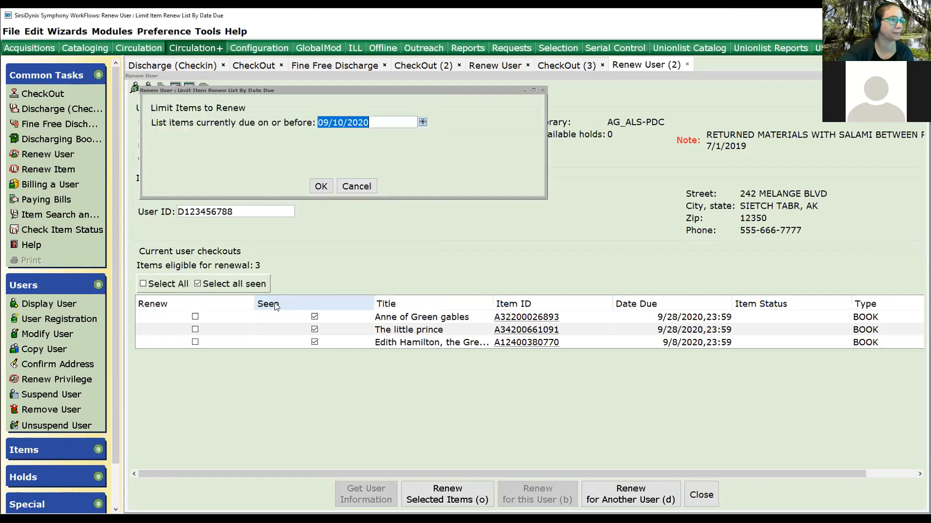
left_click(319, 188)
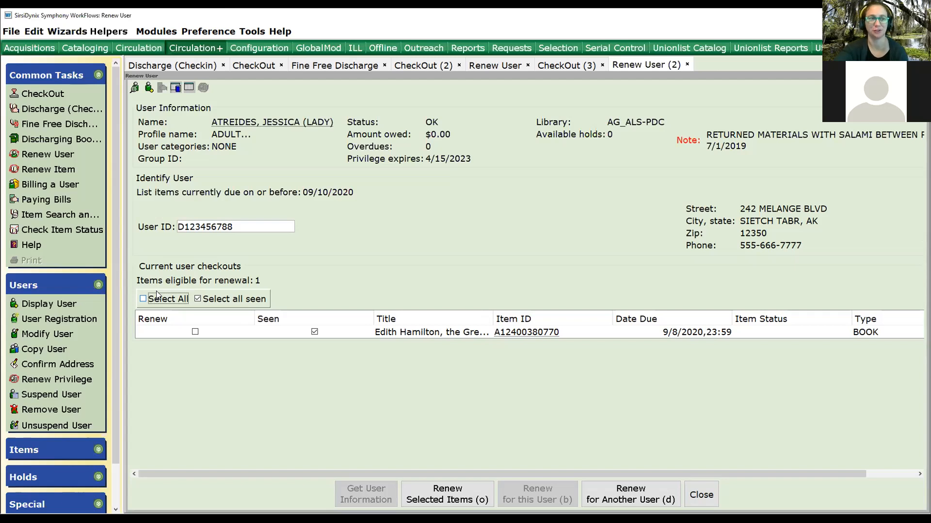
left_click(143, 299)
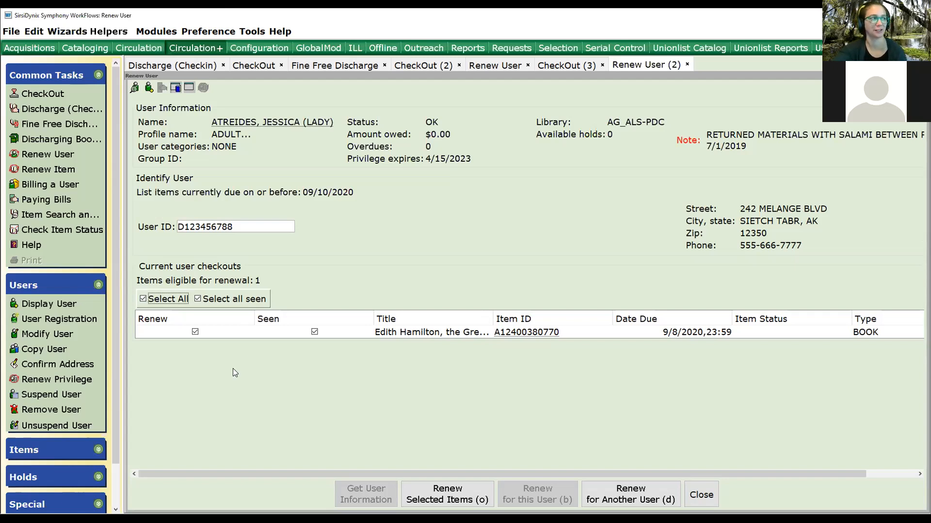
left_click(436, 502)
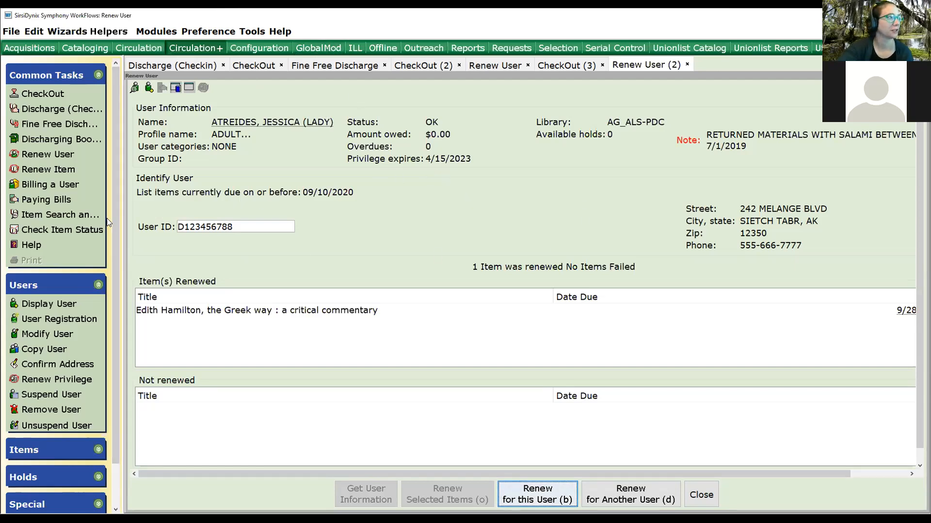
Close all open circulation wizards, including a briefly opened Renew Item wizard.
left_click(704, 497)
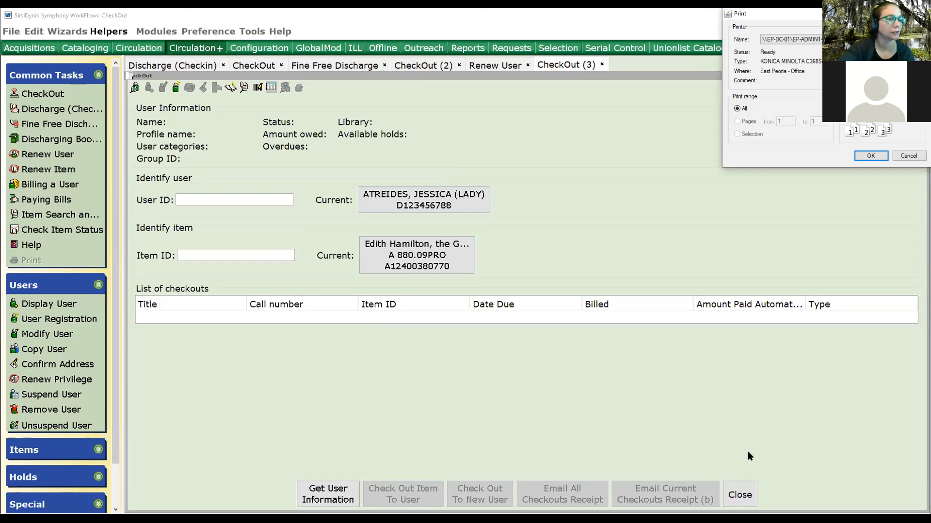
left_click(739, 495)
left_click(705, 496)
left_click(740, 495)
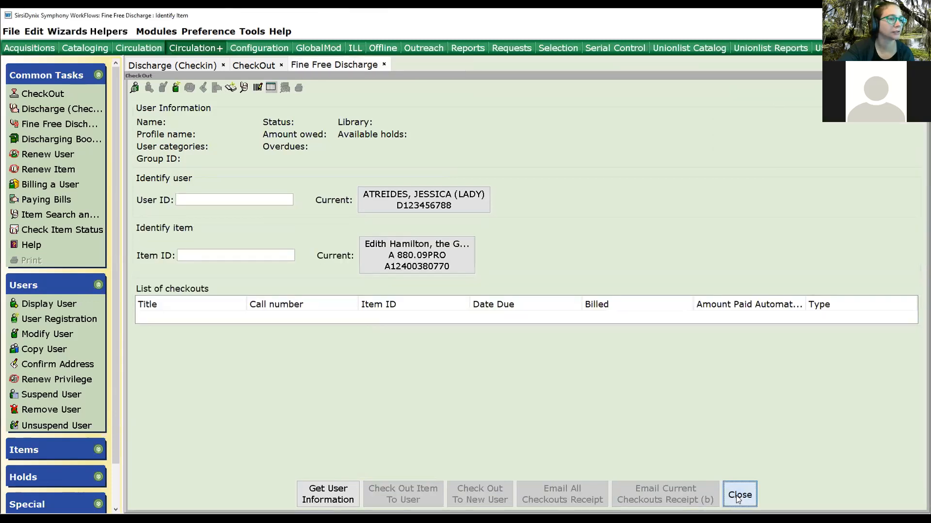
left_click(593, 495)
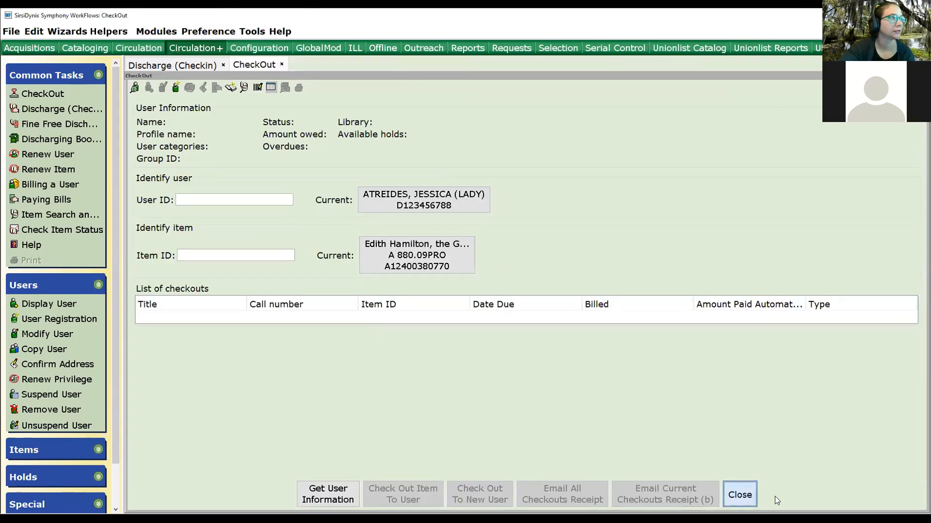
left_click(739, 495)
left_click(592, 495)
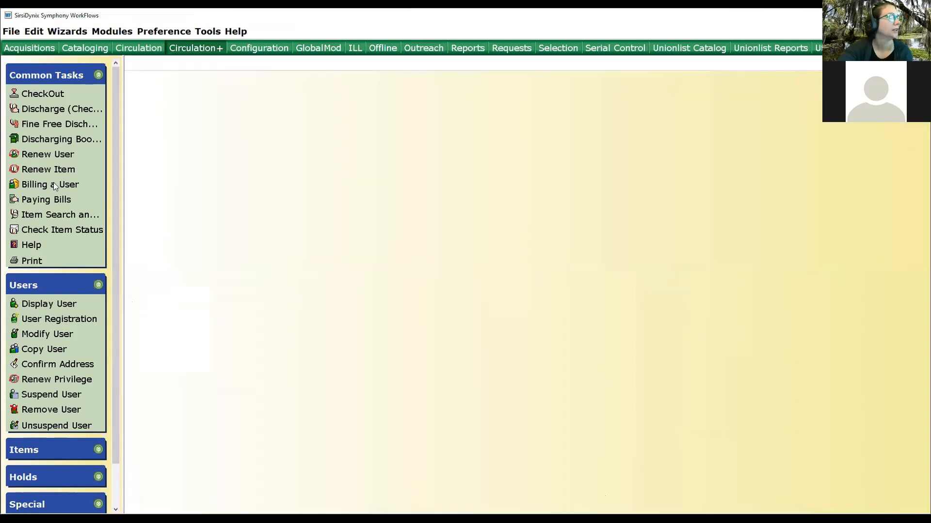
left_click(30, 169)
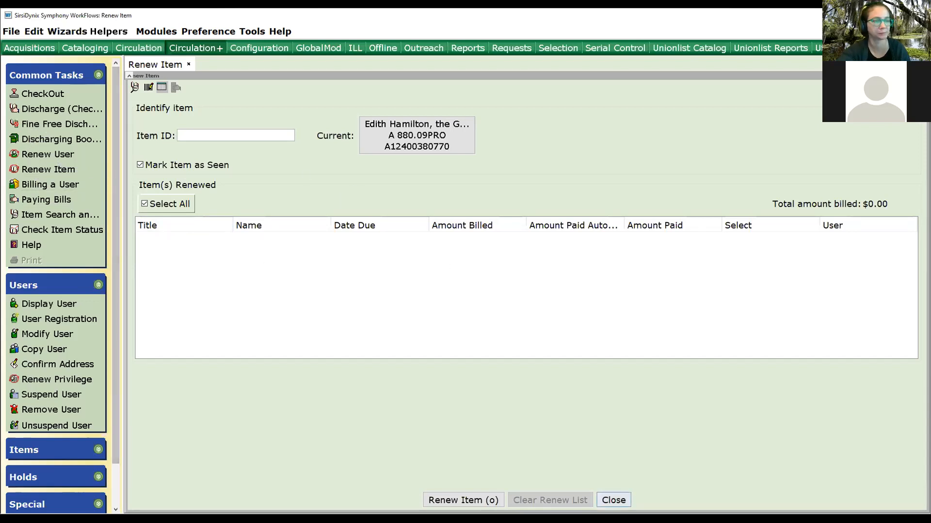
left_click(613, 500)
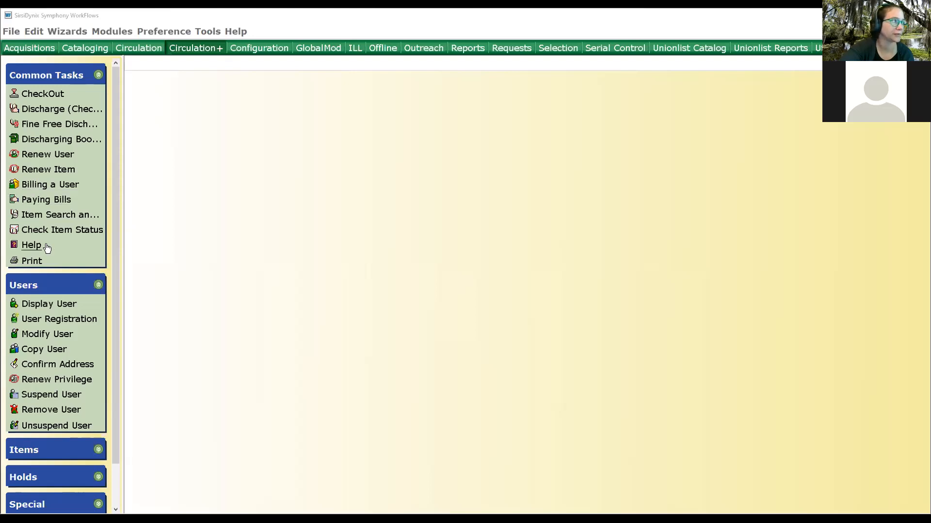
Open the Billing a User wizard and select the current patron through user search.
left_click(60, 186)
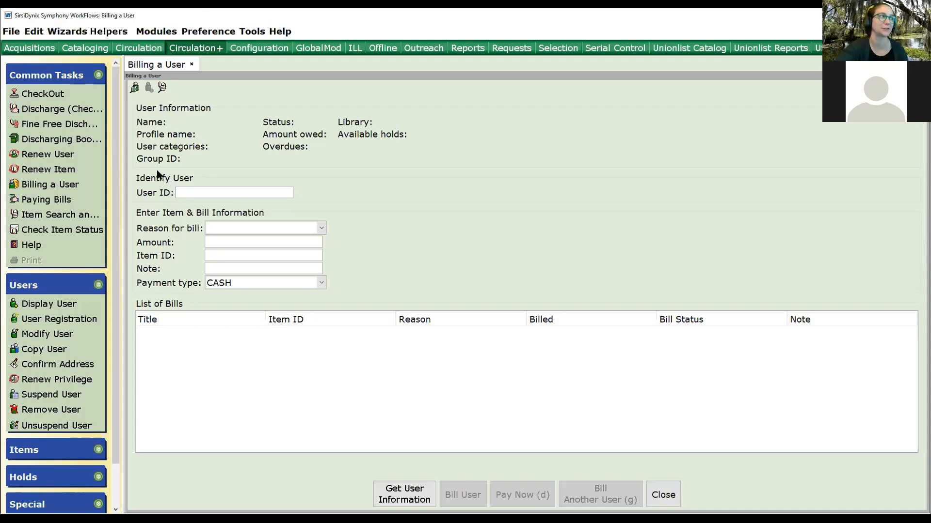
left_click(135, 89)
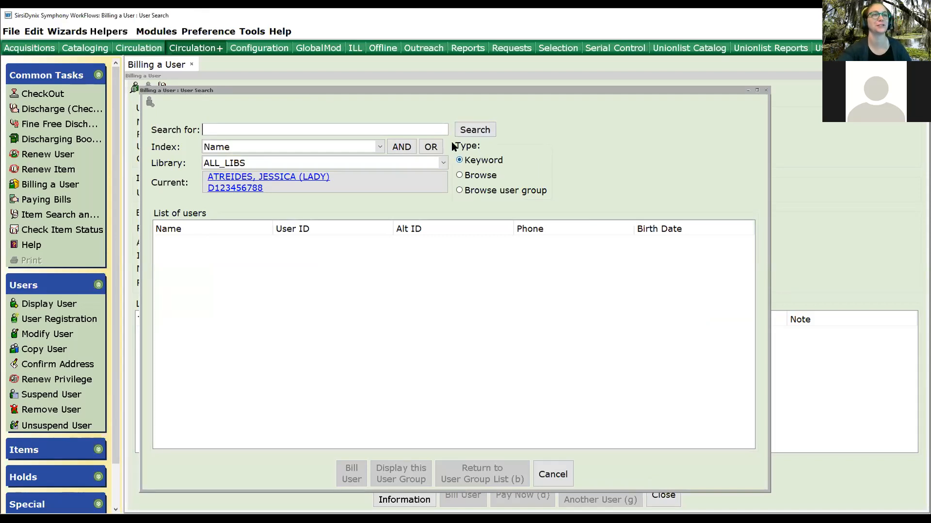
left_click(319, 188)
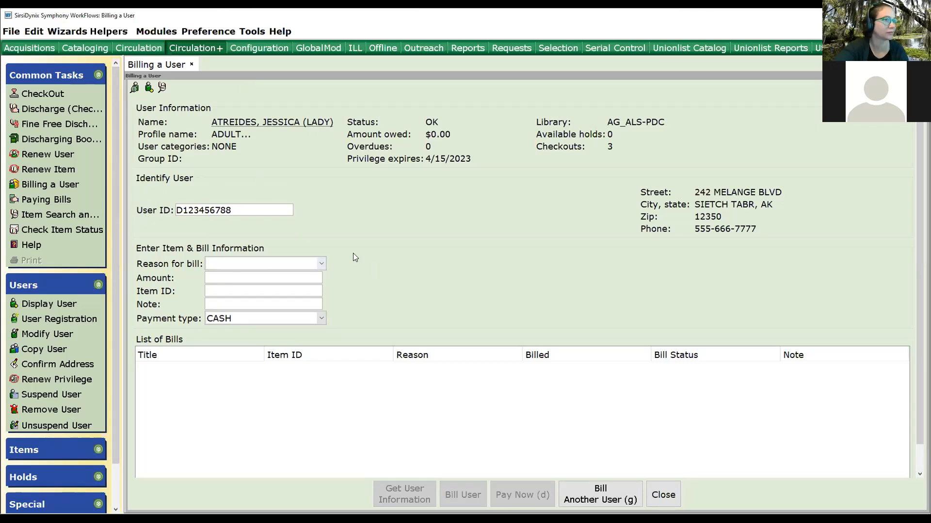
Try the bill reasons REWIND, SHIPCOST and PRINTING from the reason list.
left_click(321, 264)
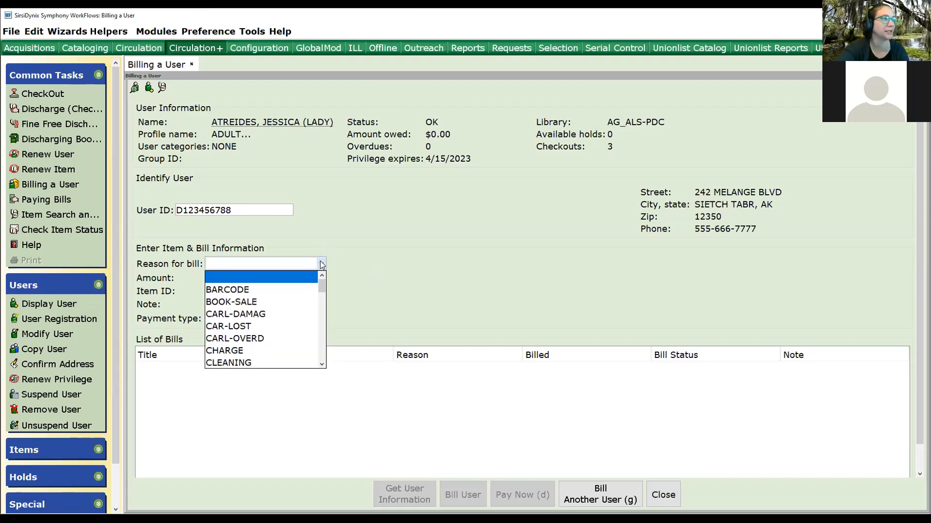
scroll(272, 329, "down", 3)
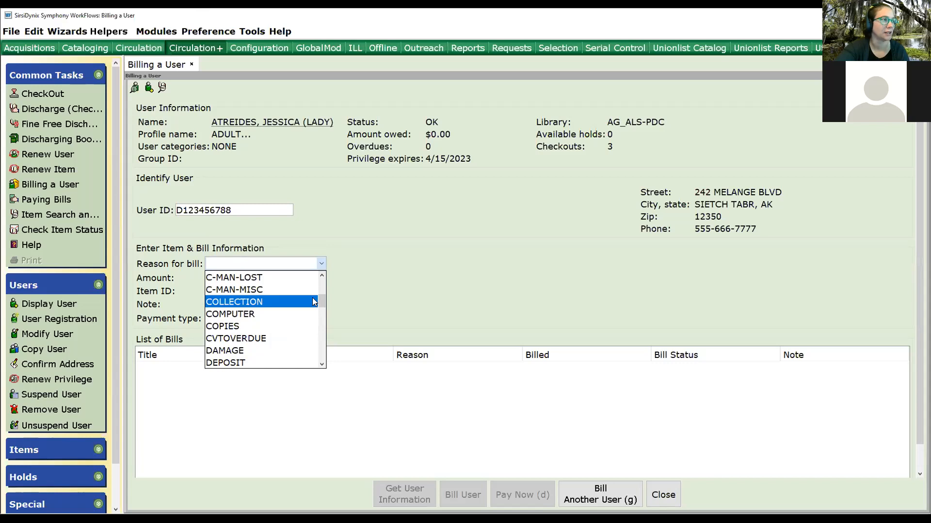
left_click_drag(322, 299, 314, 371)
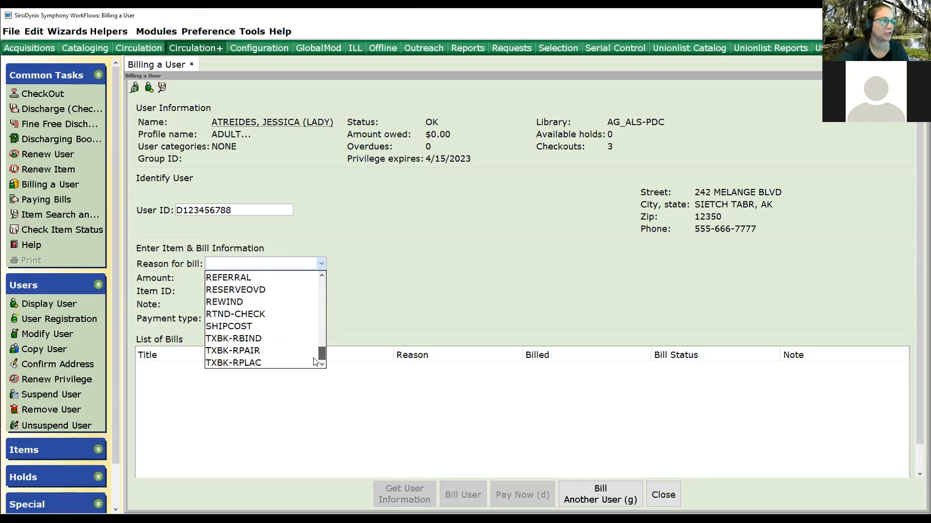
left_click(250, 303)
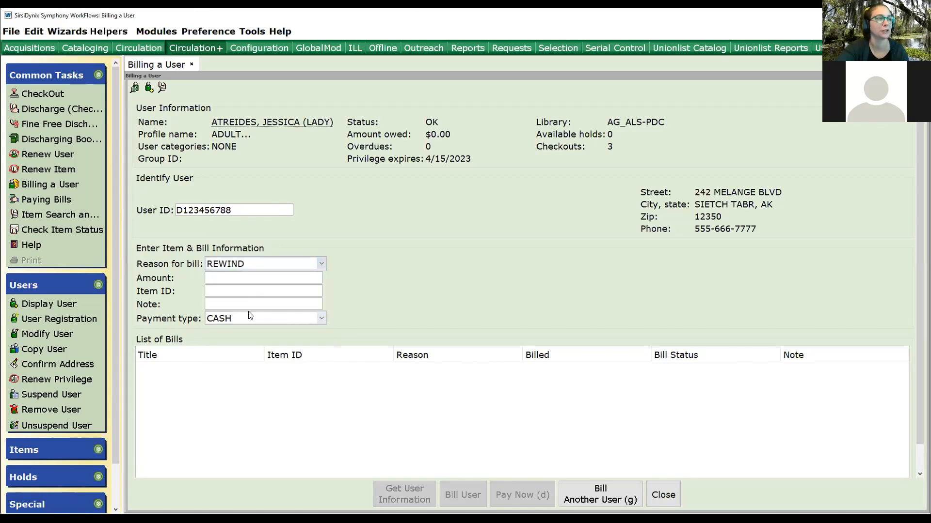
left_click(320, 270)
left_click_drag(323, 353, 284, 351)
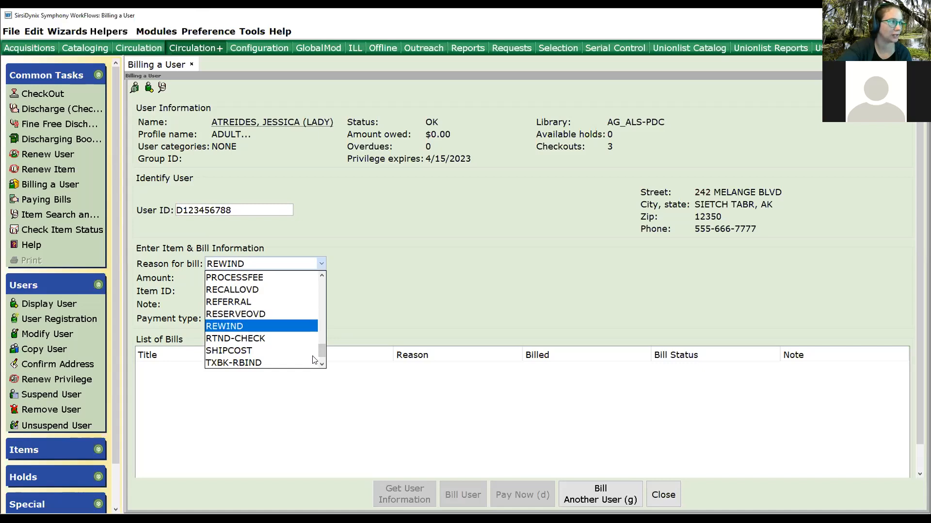
left_click(216, 351)
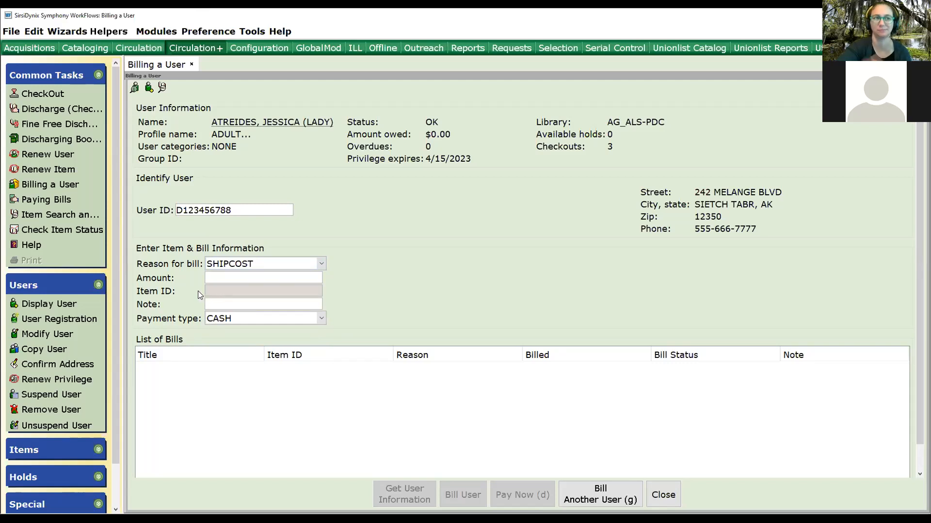
left_click(324, 262)
left_click(225, 327)
left_click(223, 294)
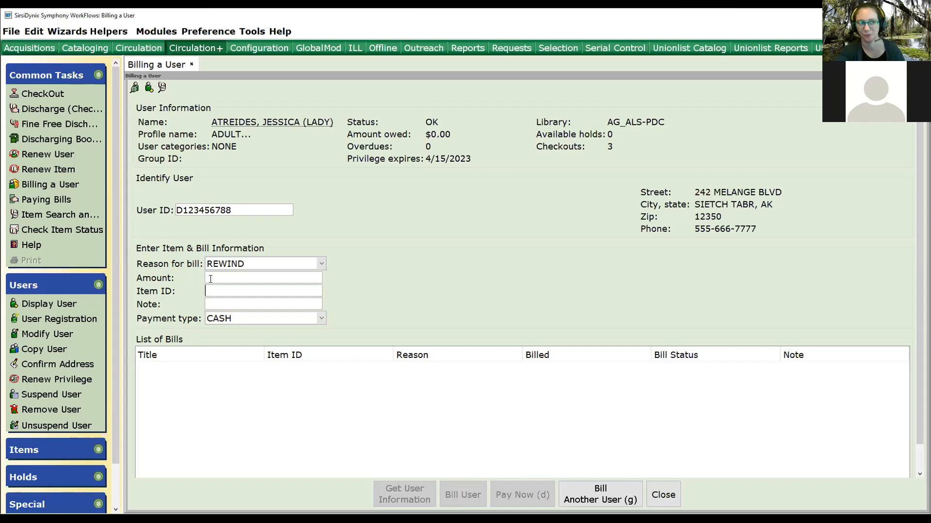
left_click(278, 263)
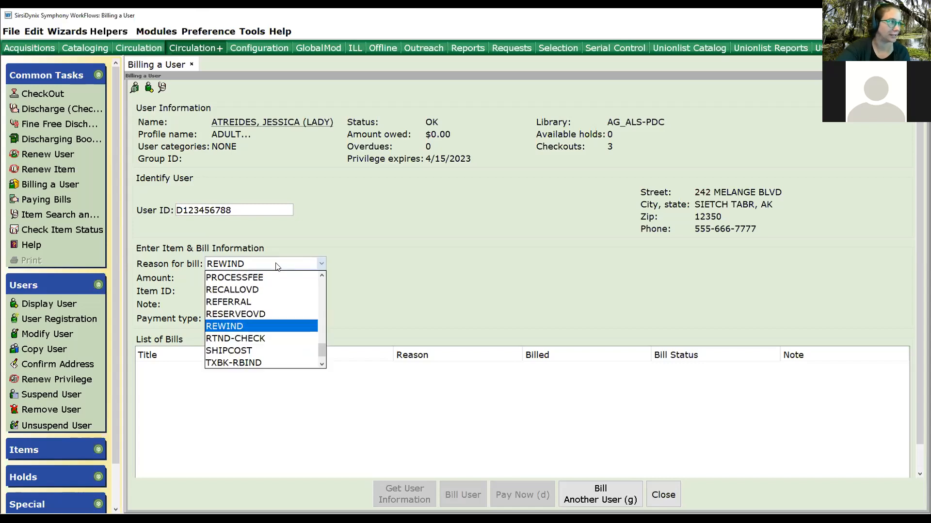
scroll(243, 329, "up", 1)
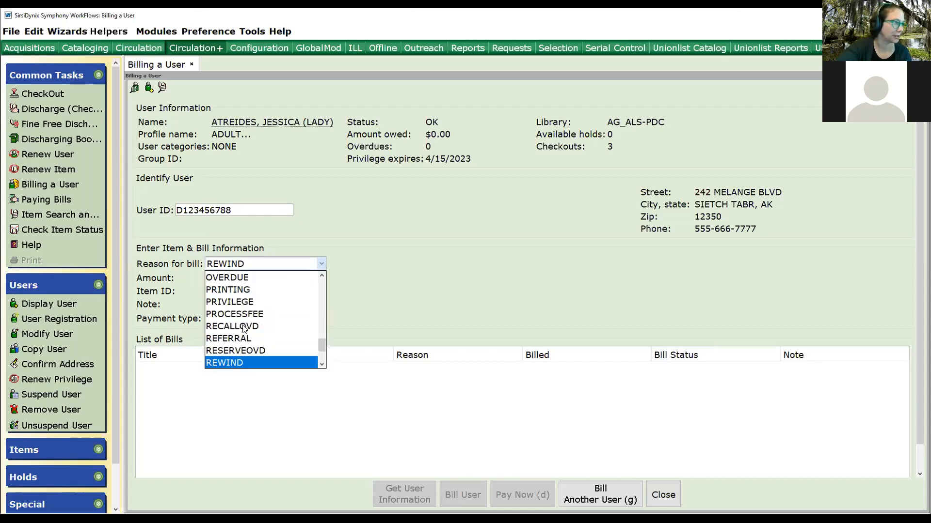
left_click(237, 290)
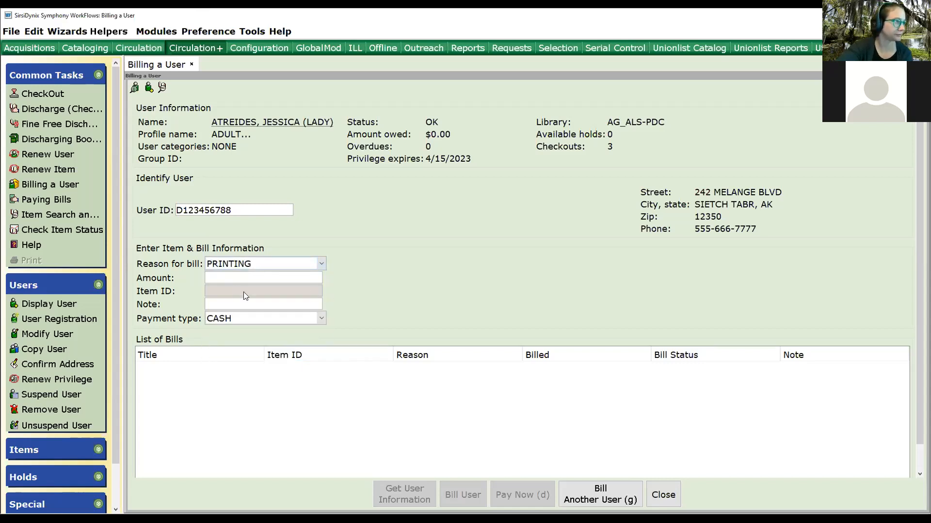
Set the bill amount to 5.00 and reason to CLEANING, then reselect the current patron.
left_click(218, 281)
type("5.00")
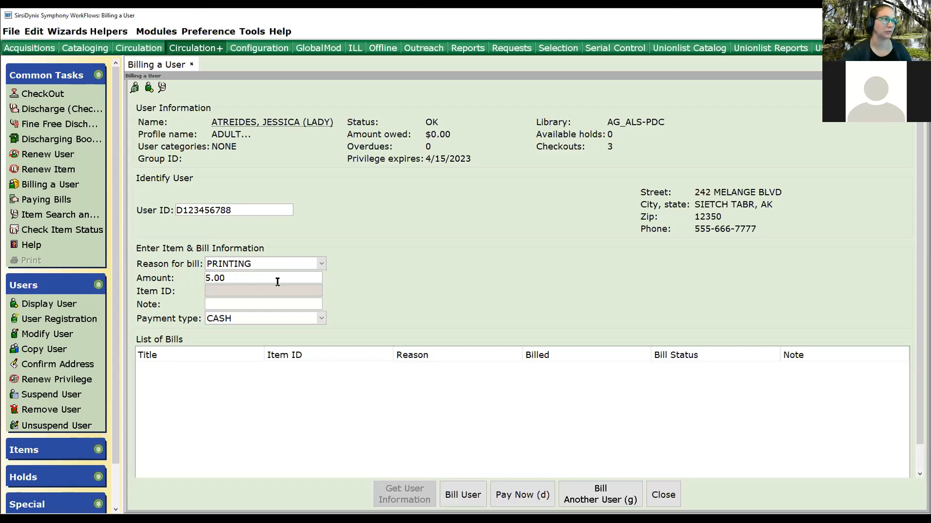
left_click(288, 263)
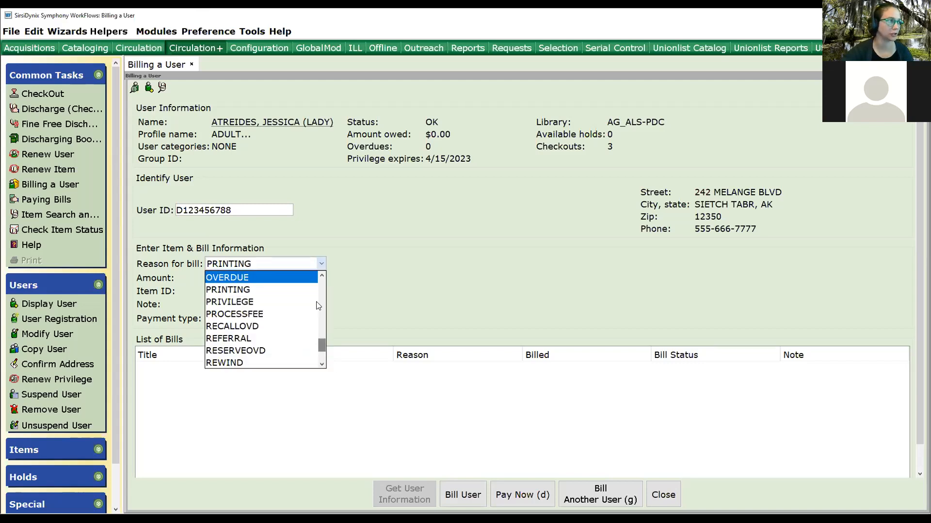
scroll(318, 305, "up", 5)
left_click(251, 361)
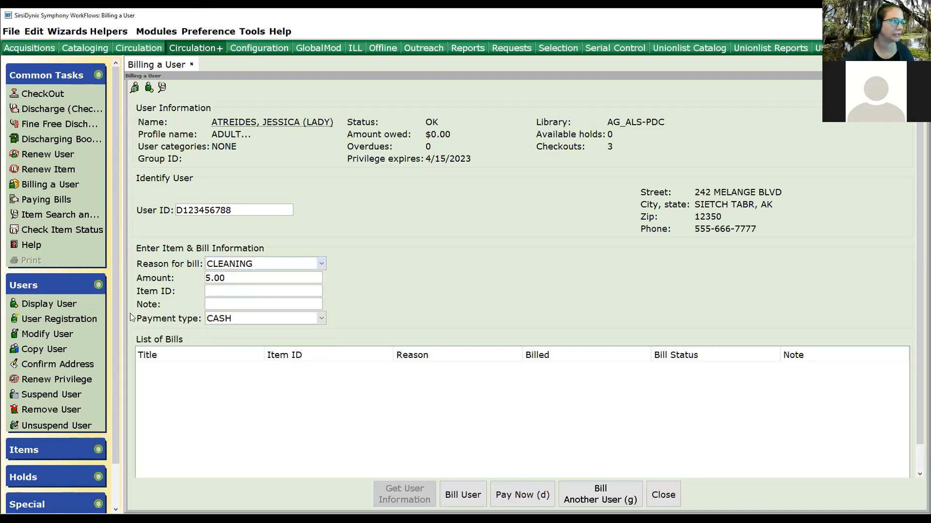
double_click(228, 280)
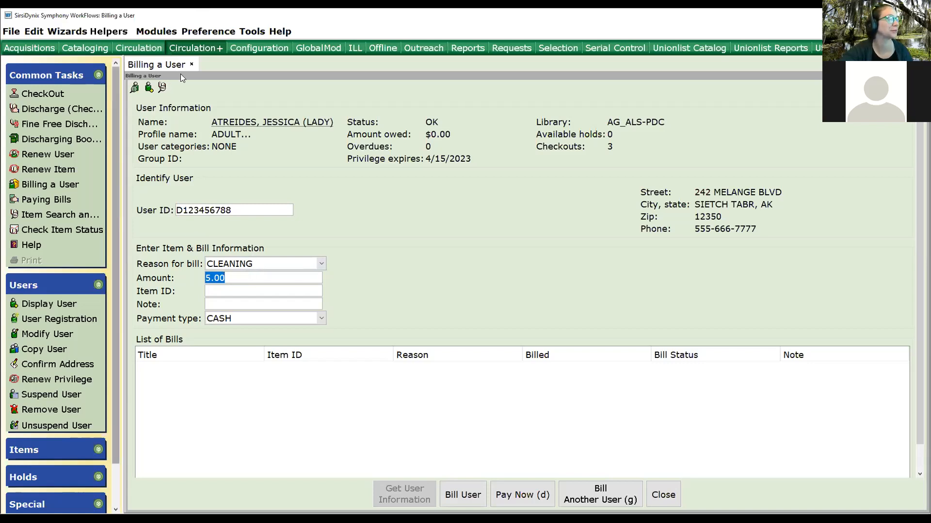
left_click(135, 89)
left_click(234, 184)
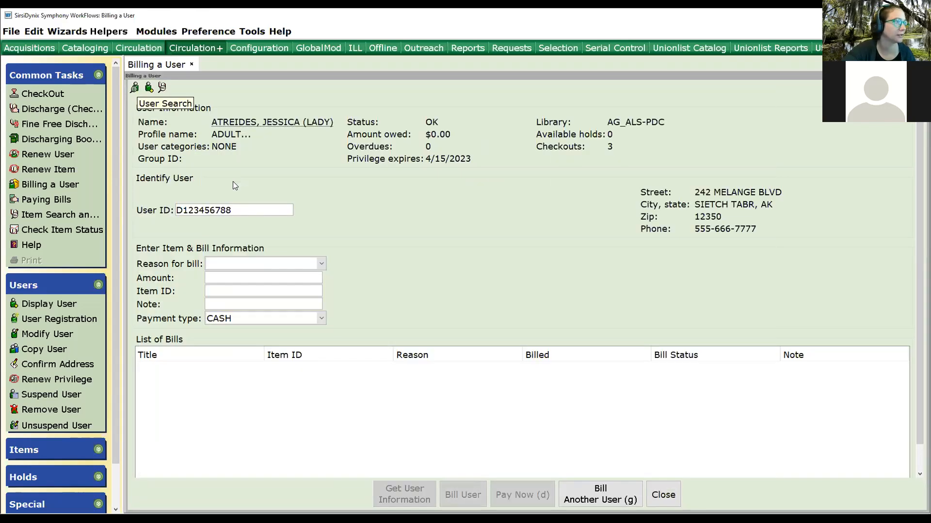
Set the bill reason to CLEANING and the amount to 5.00.
left_click(321, 264)
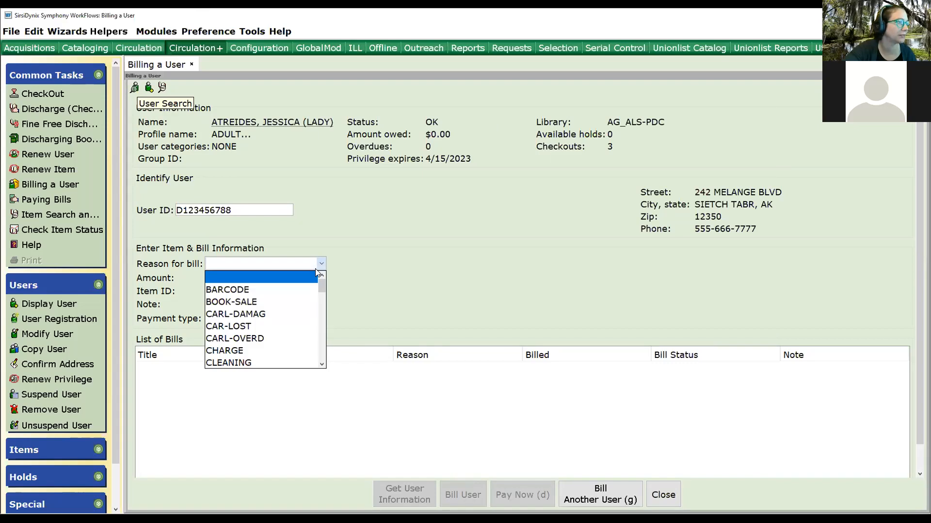
left_click(248, 363)
left_click(225, 276)
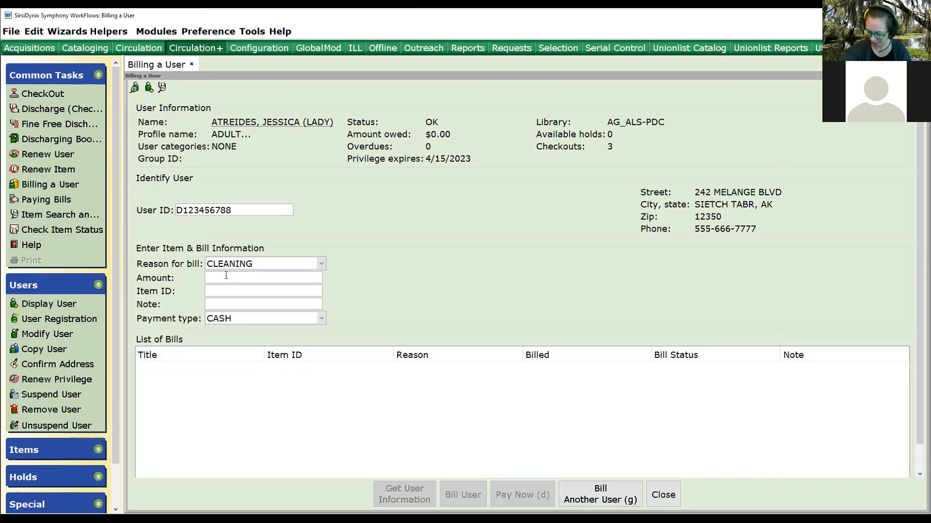
type("5.00")
Attach the current Edith Hamilton, the Greek way item to the bill through item search.
left_click(149, 88)
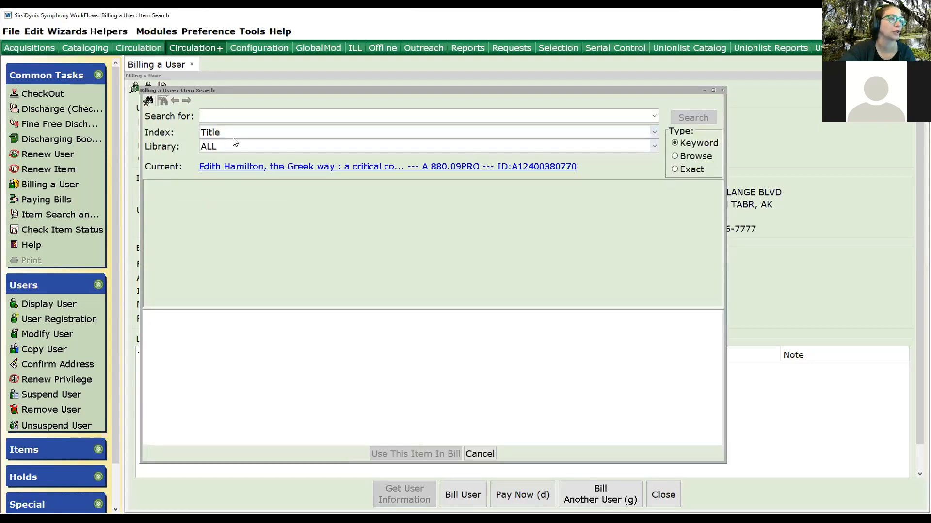
left_click(247, 168)
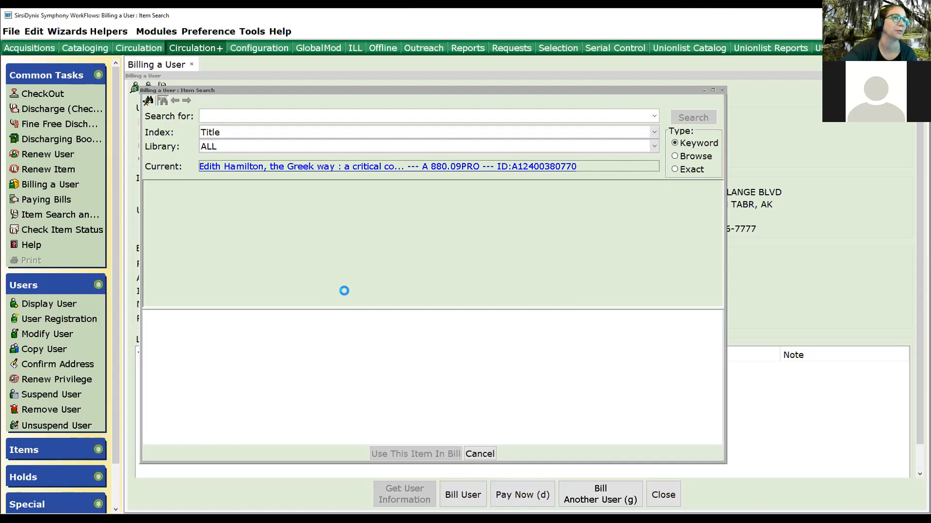
left_click(413, 454)
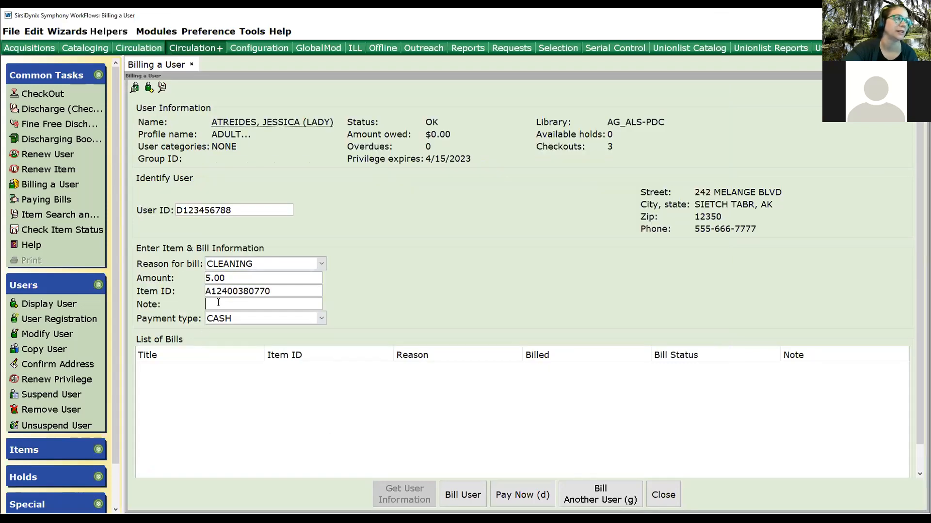
Add the note "cleaned chocolate pudding from cover" and review payment types, leaving CASH selected.
type("clea")
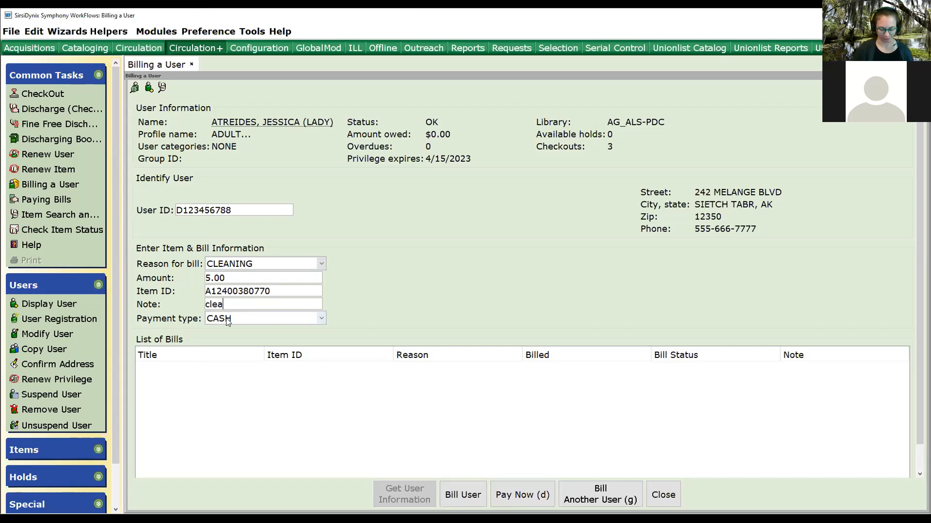
type("ned choco")
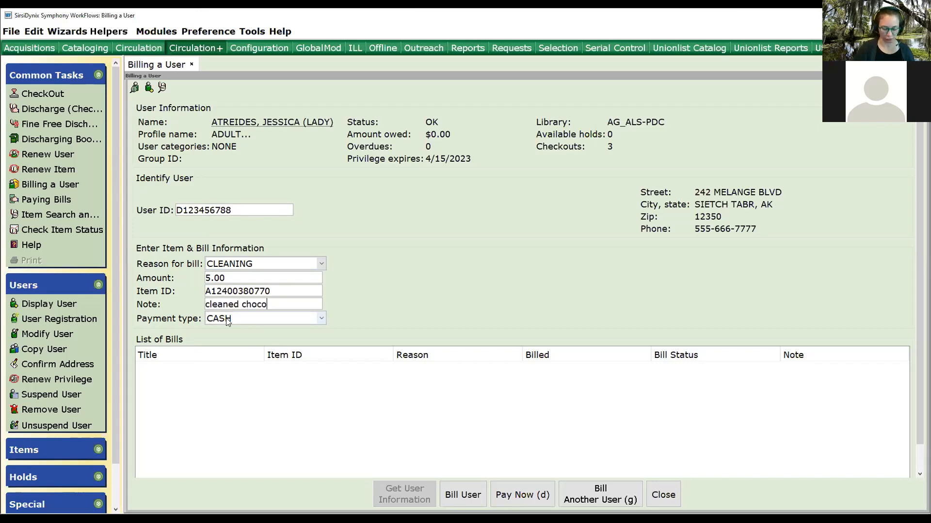
type("late p")
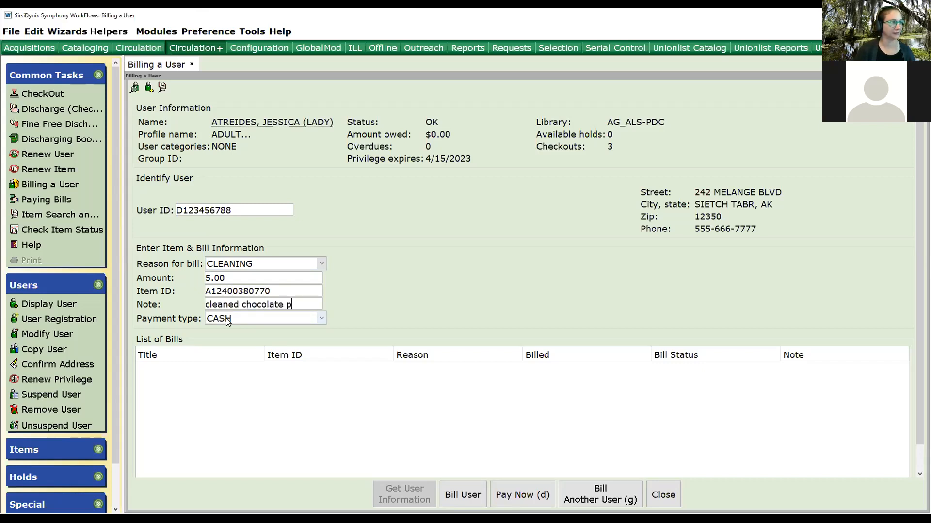
type("udding from cover")
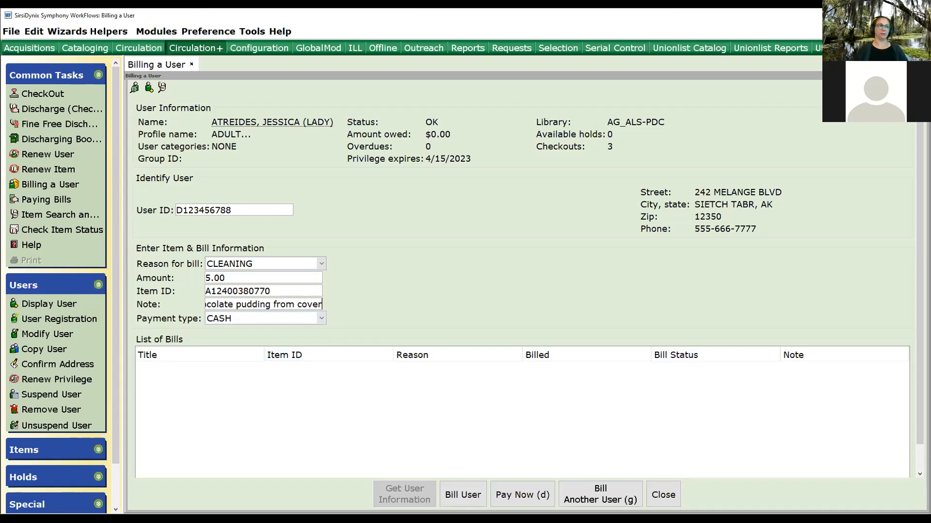
left_click(226, 319)
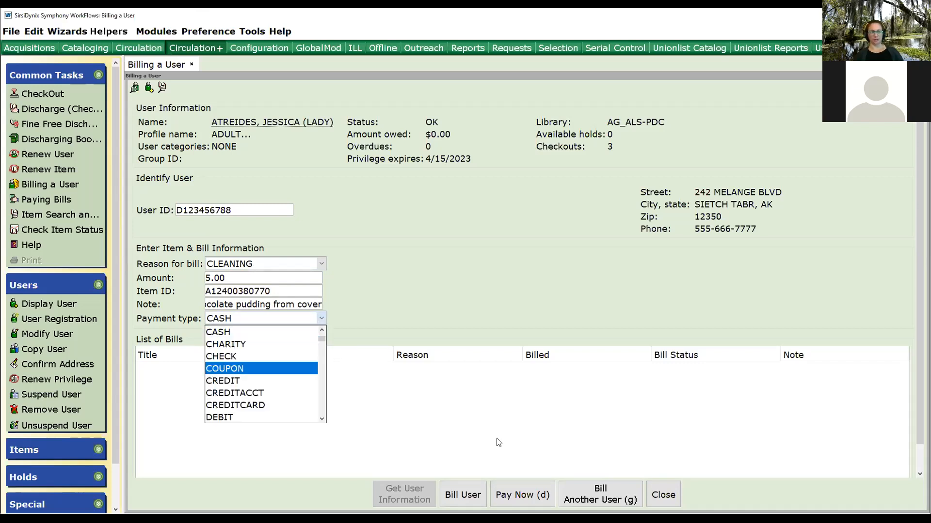
left_click(445, 406)
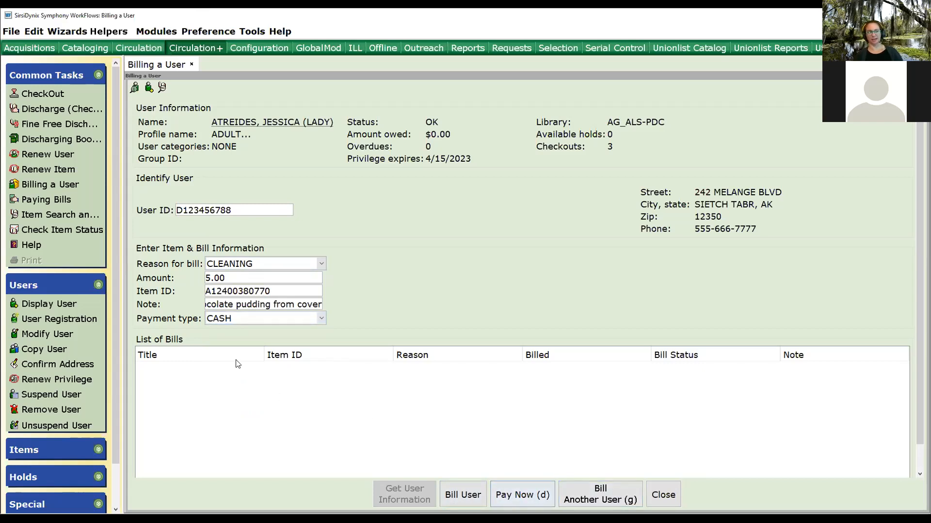
Bill the patron the $5.00 cleaning fee with CASH as payment type.
left_click(212, 318)
left_click(399, 268)
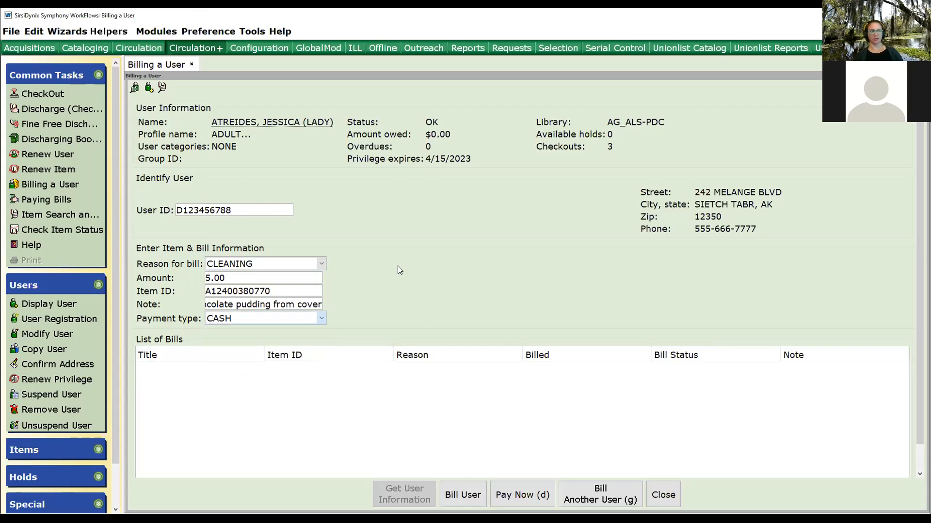
left_click(464, 495)
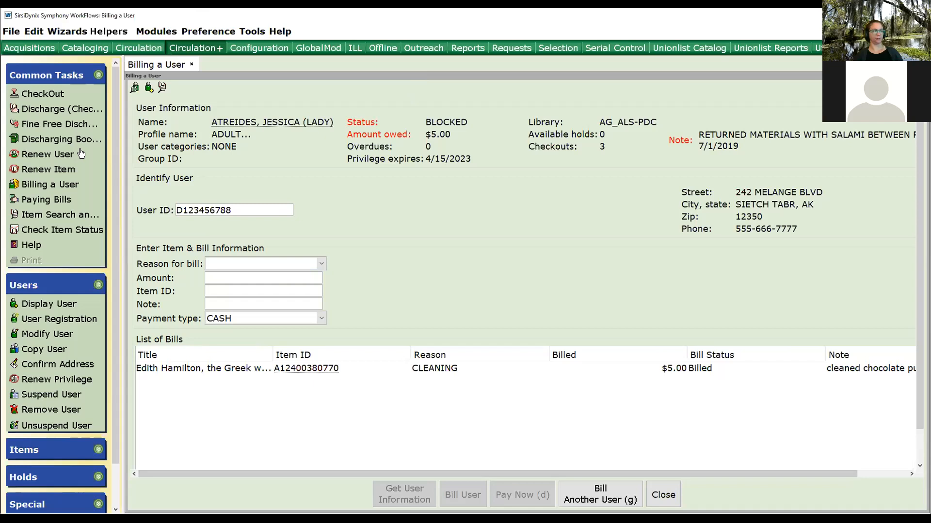
Open the current Greek way item in Item Search and Display to review its item information, then return to billing.
left_click(41, 216)
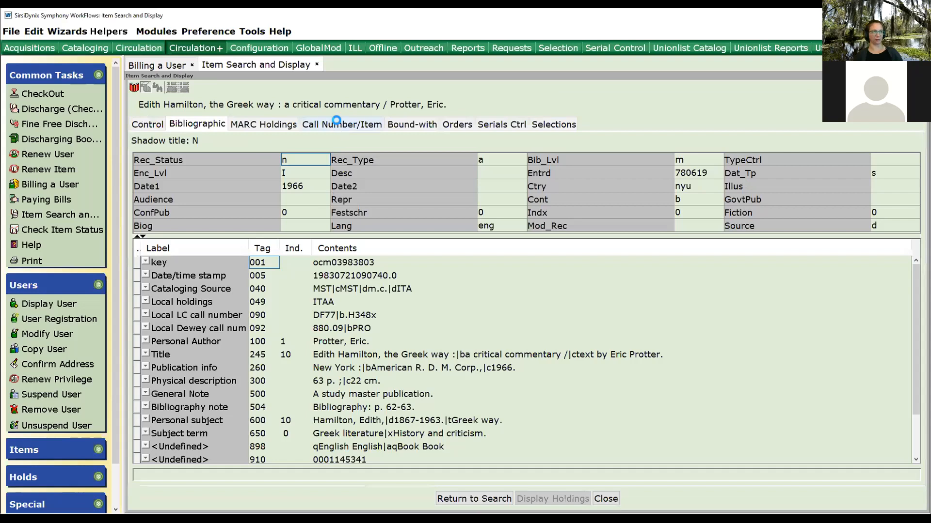
left_click(337, 122)
left_click_drag(208, 317, 104, 346)
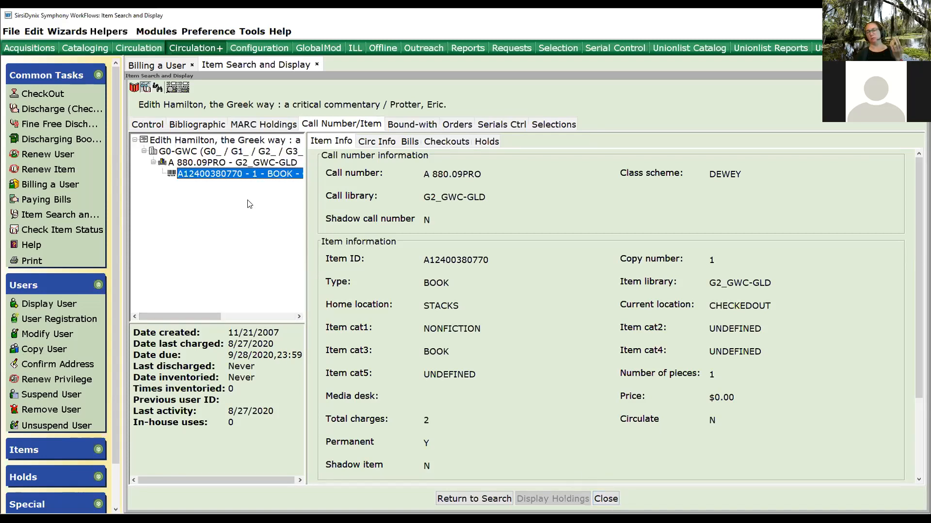
left_click(170, 65)
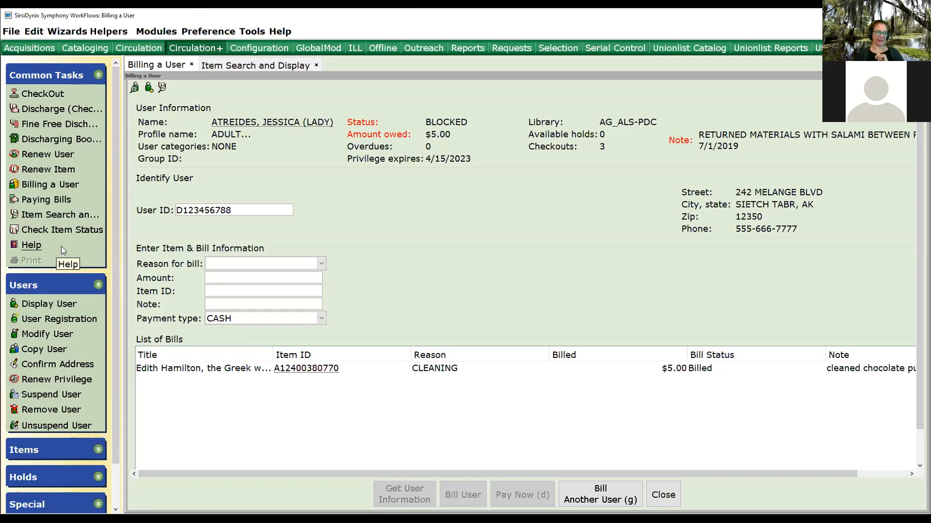
Mark the current Greek way item lost and bill the patron the lost item and processing fees.
left_click(35, 449)
scroll(48, 436, "down", 3)
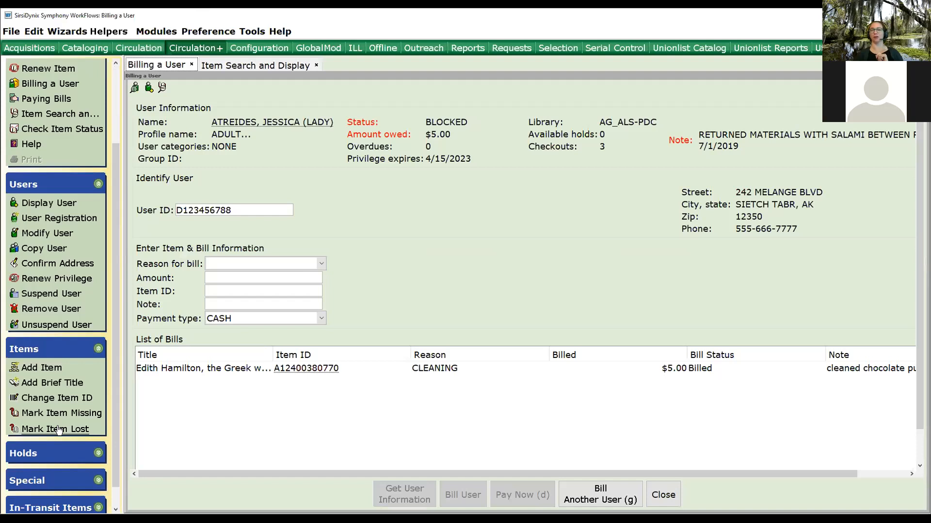
left_click(58, 430)
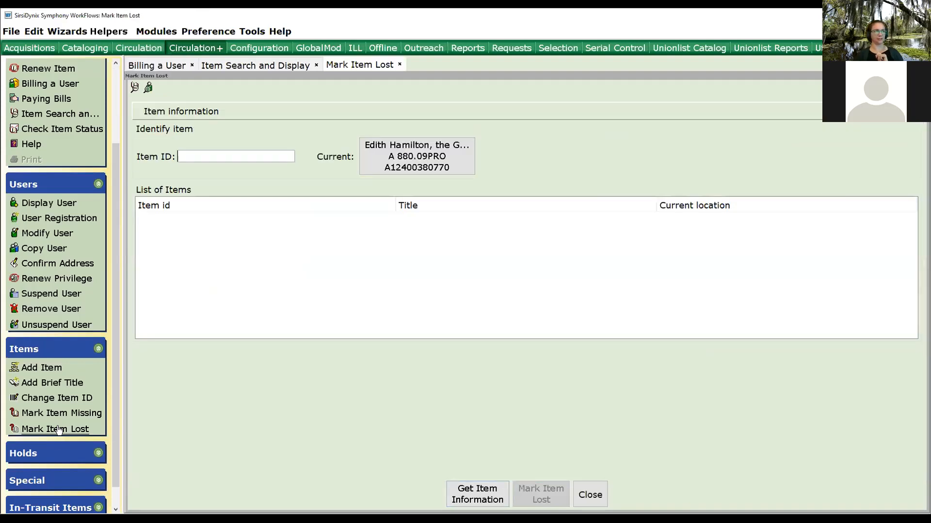
left_click(385, 165)
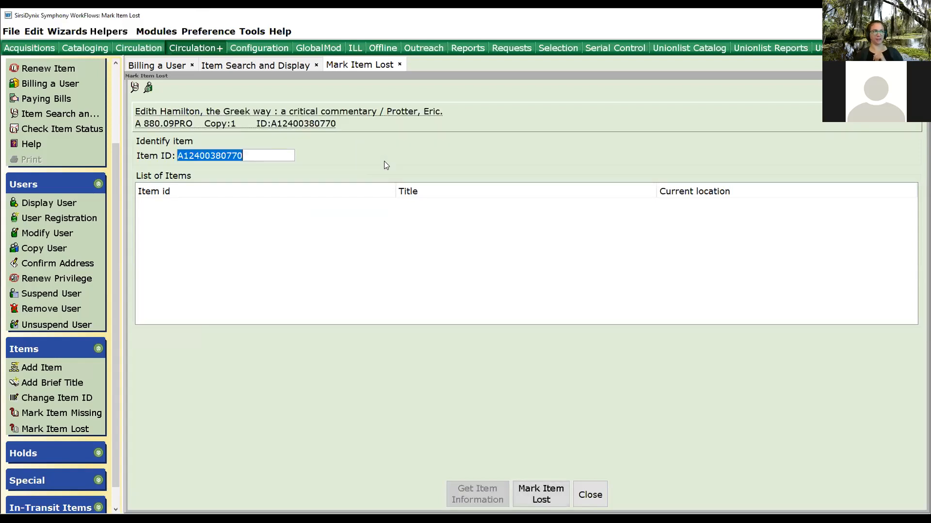
left_click(565, 499)
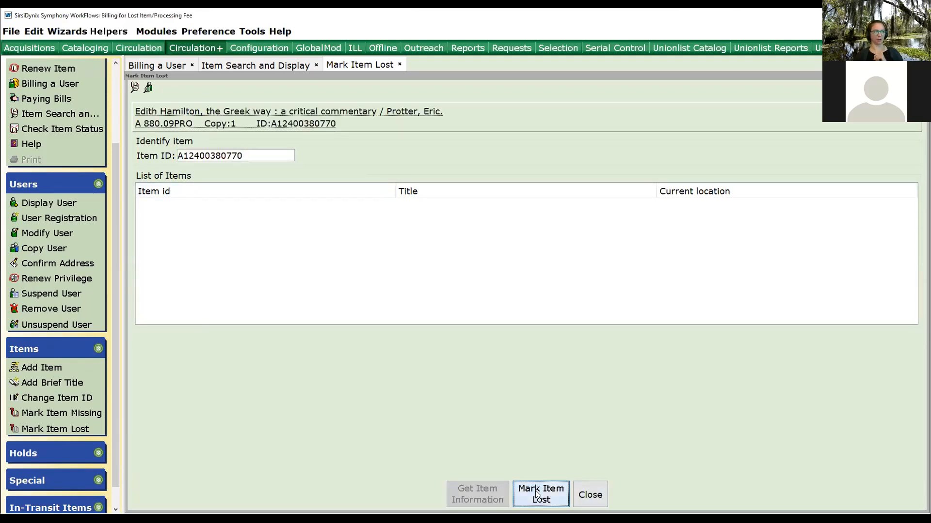
left_click(317, 328)
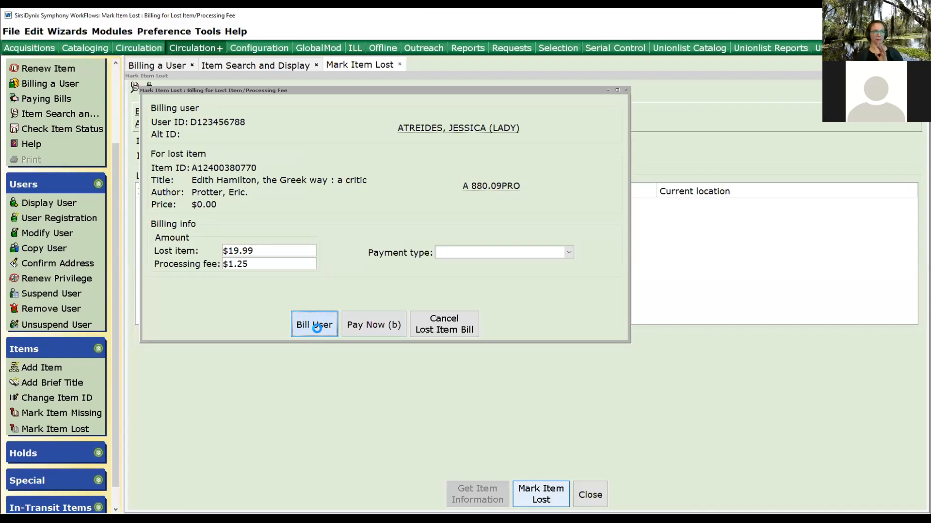
left_click(419, 348)
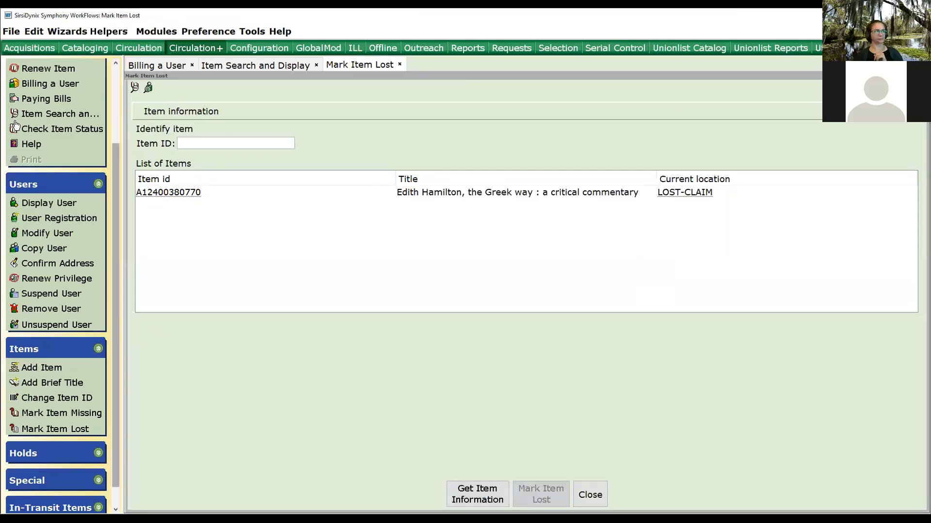
Review the lost item's checkouts and bills in Item Search and Display, then close it.
left_click(59, 115)
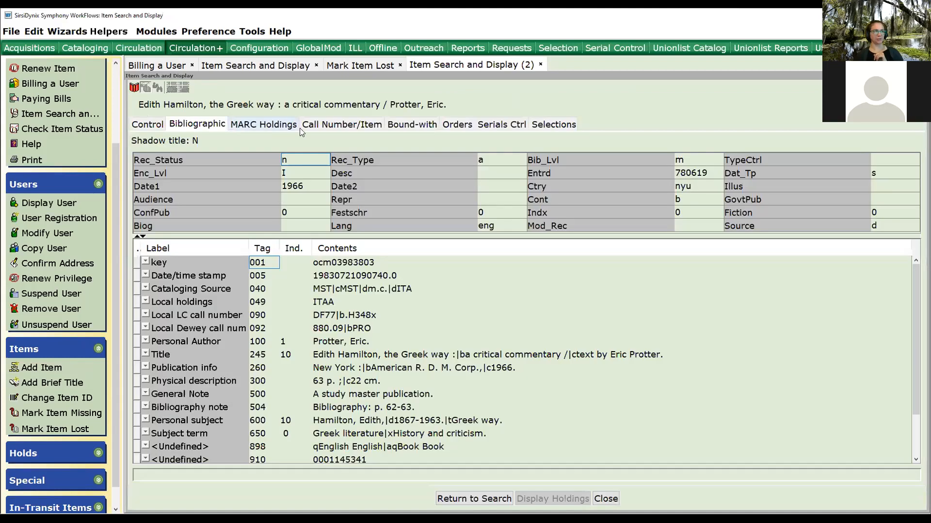
left_click(331, 124)
left_click_drag(199, 317, 273, 327)
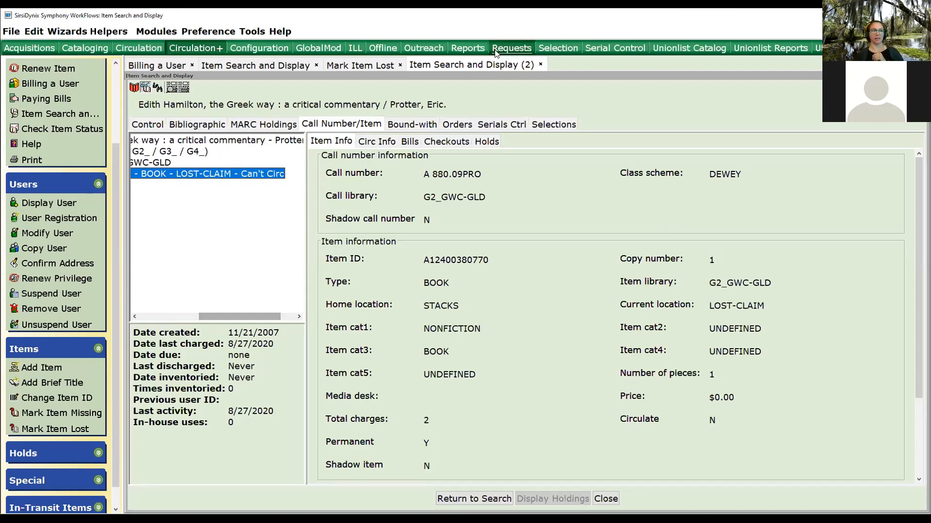
left_click(440, 142)
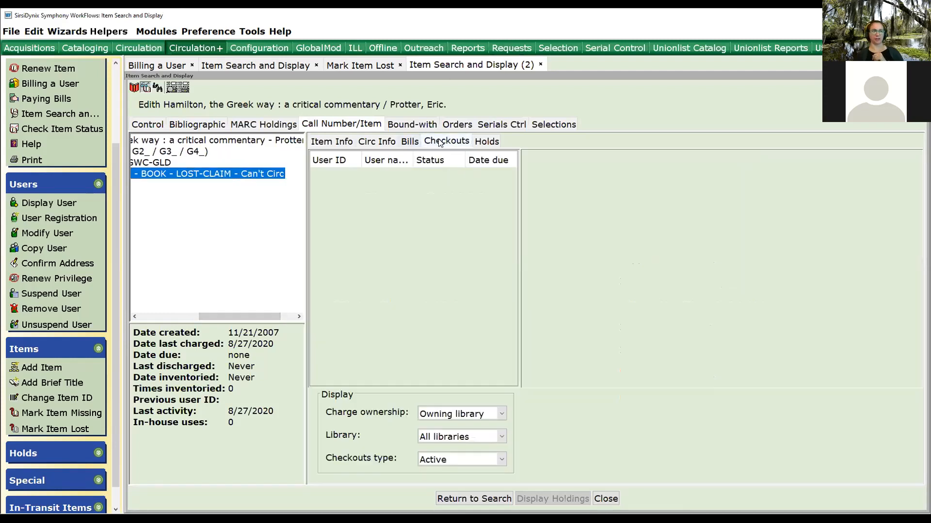
left_click(410, 142)
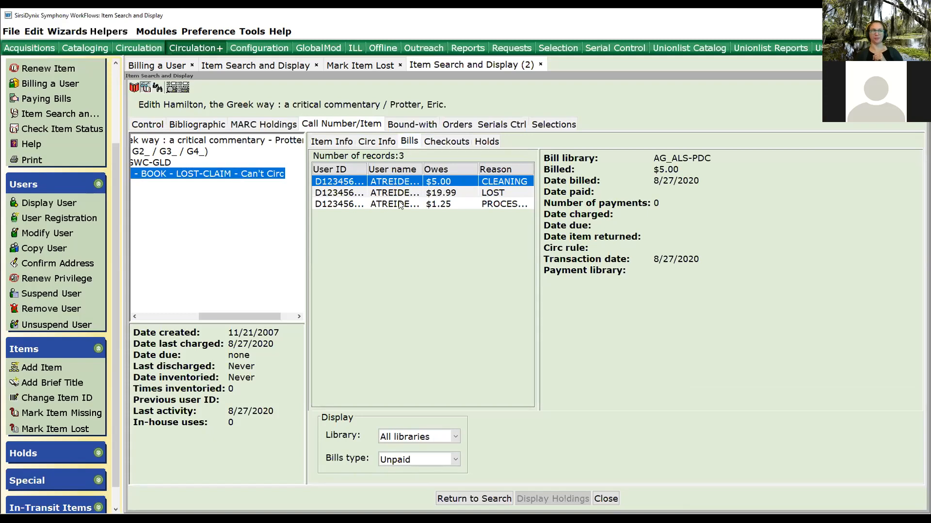
left_click(608, 502)
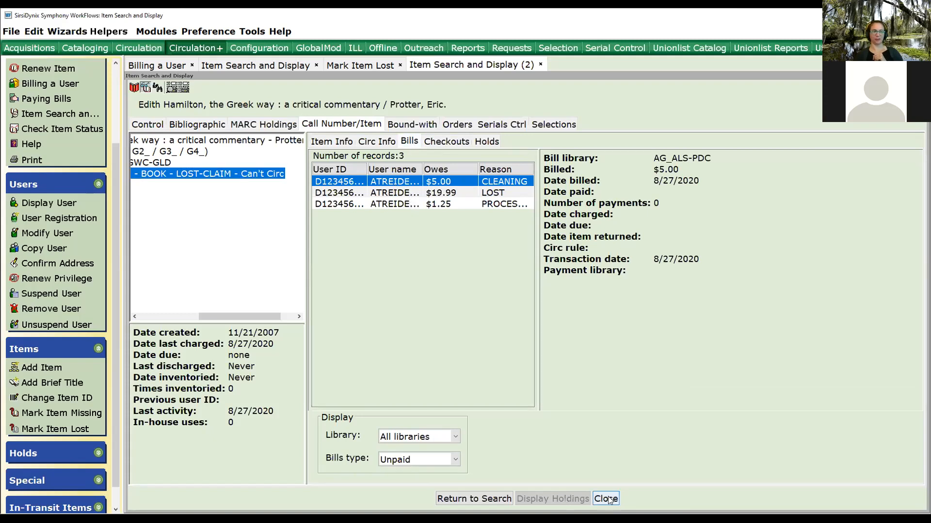
Display the current patron's bills and open the details of the LOST bill.
left_click(61, 202)
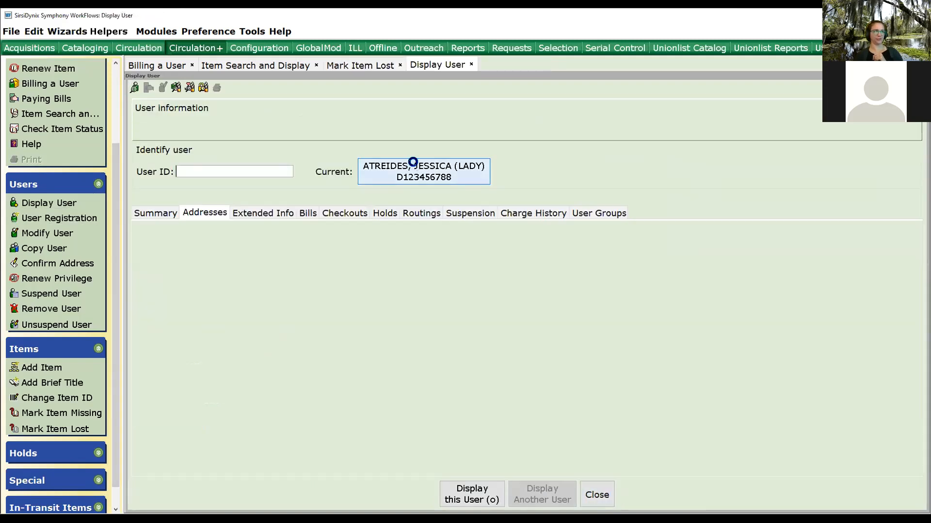
left_click(308, 264)
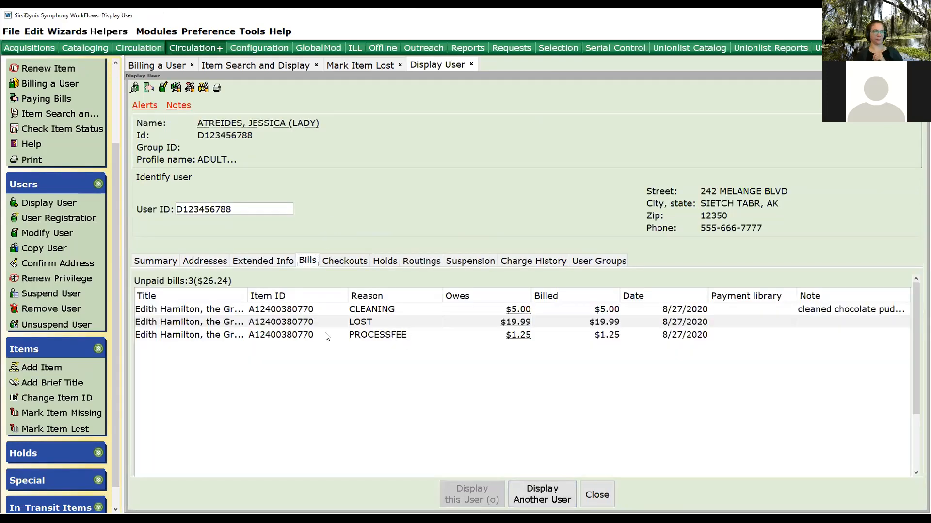
left_click(516, 324)
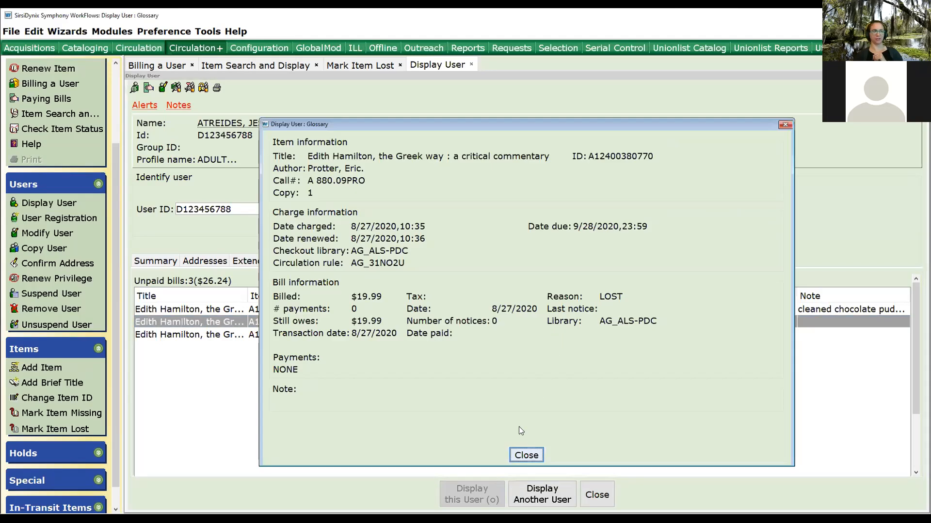
left_click(526, 455)
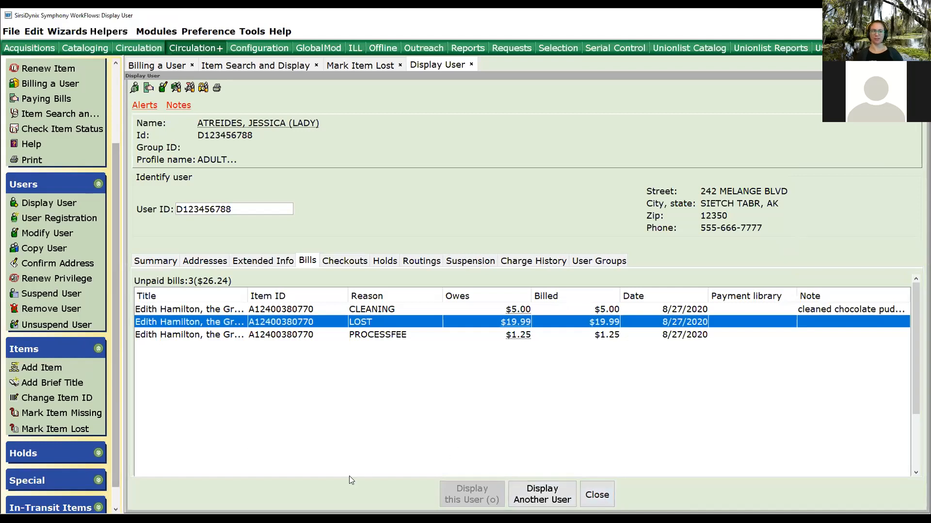
Close the Display User, Mark Item Lost, Item Search and Billing a User windows.
left_click(589, 495)
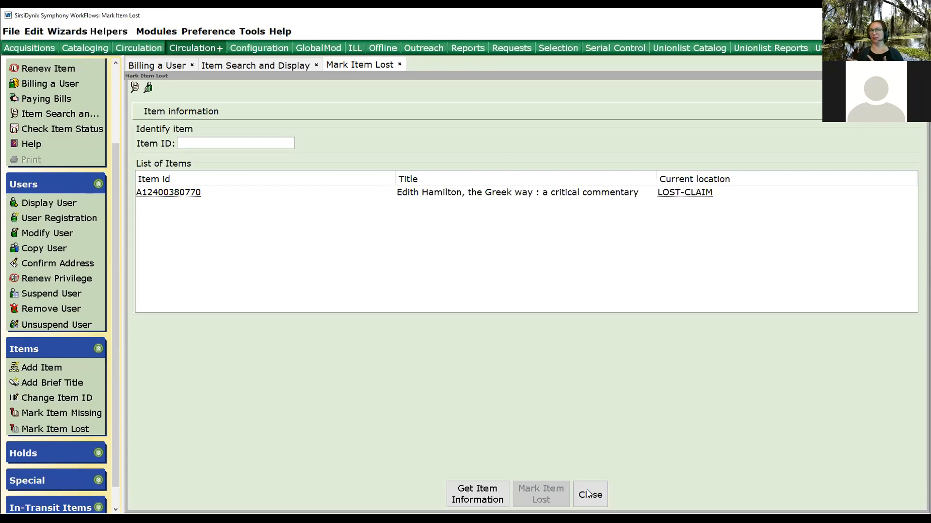
left_click(587, 493)
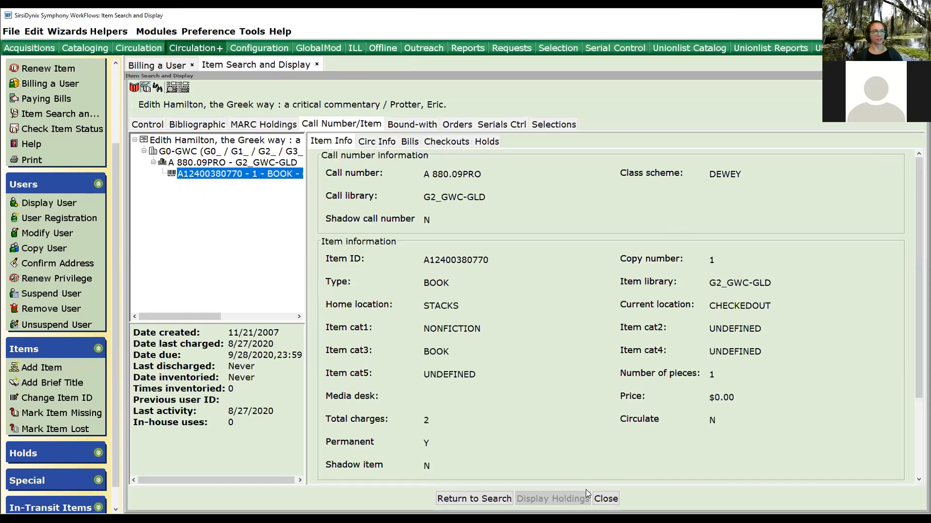
left_click(612, 500)
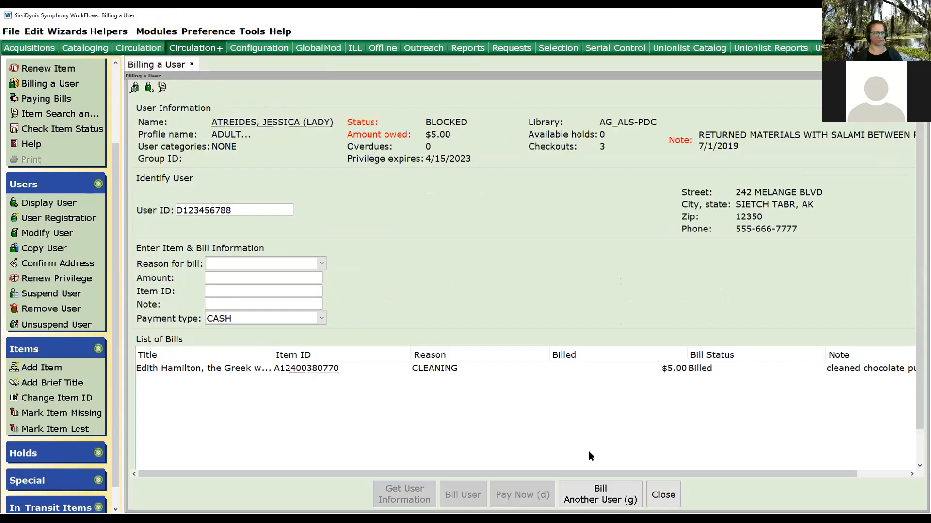
left_click(663, 494)
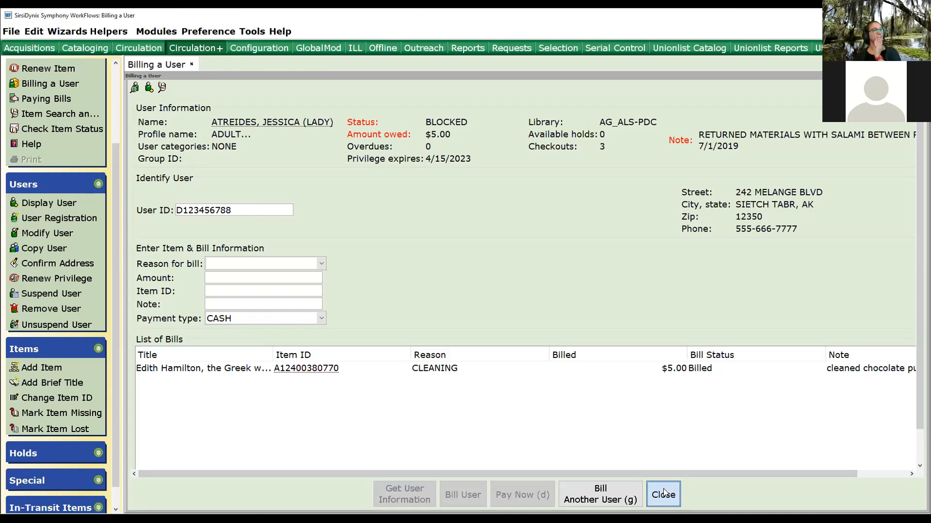
left_click(663, 494)
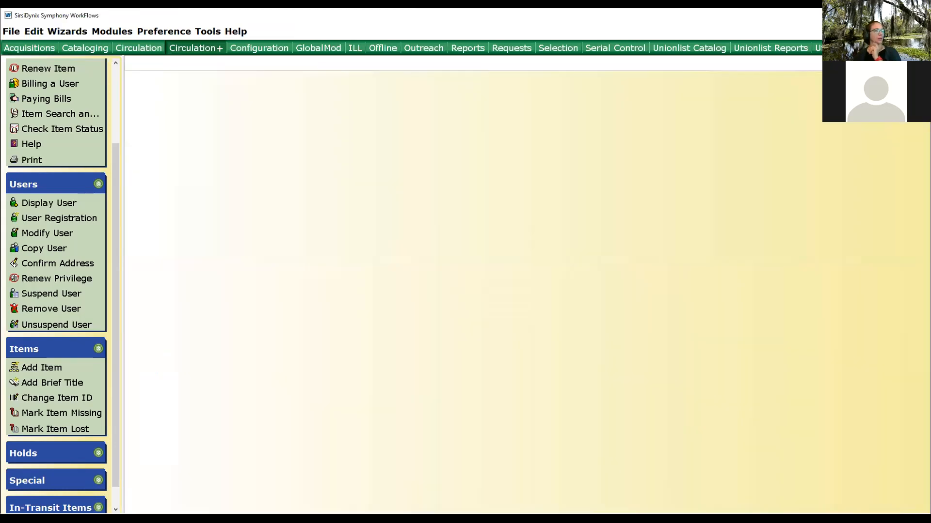
View the current patron's checkouts through Mark Item Lost's user checkouts search, toggling item selections without marking any lost.
left_click(54, 429)
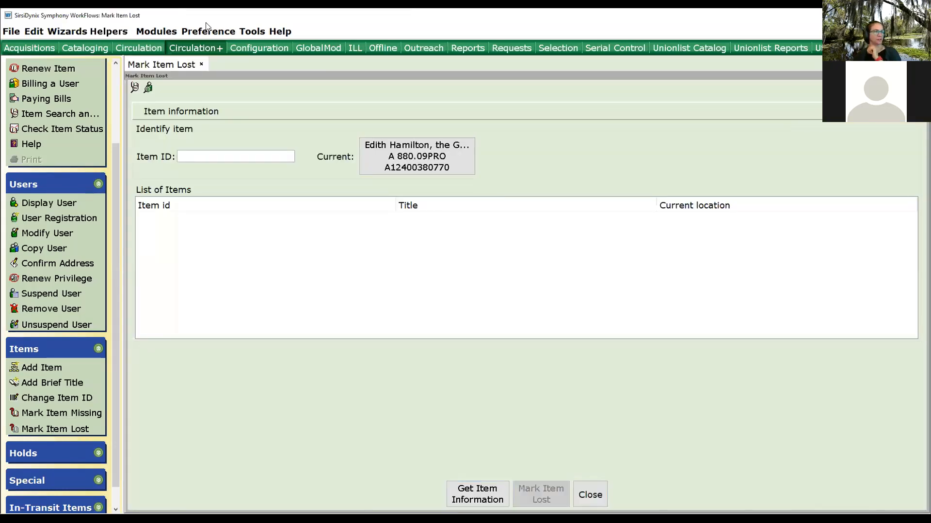
left_click(148, 89)
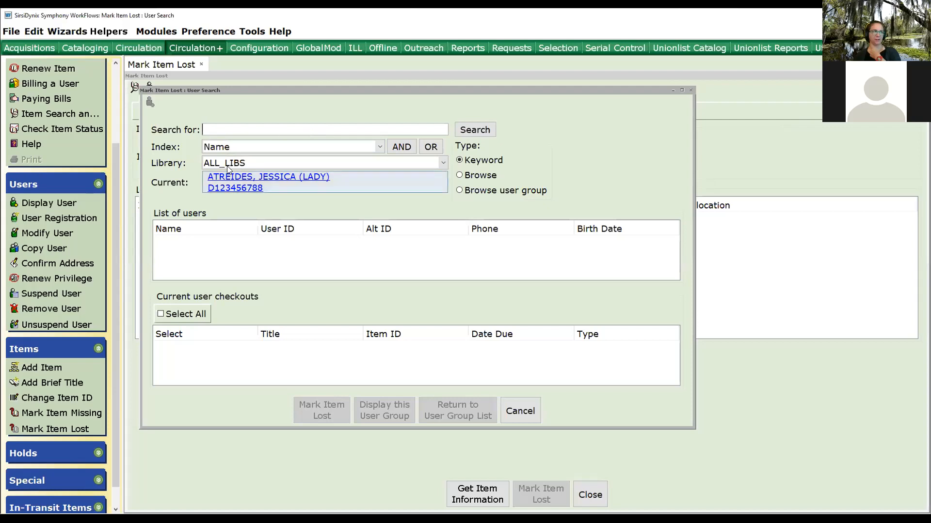
left_click(223, 182)
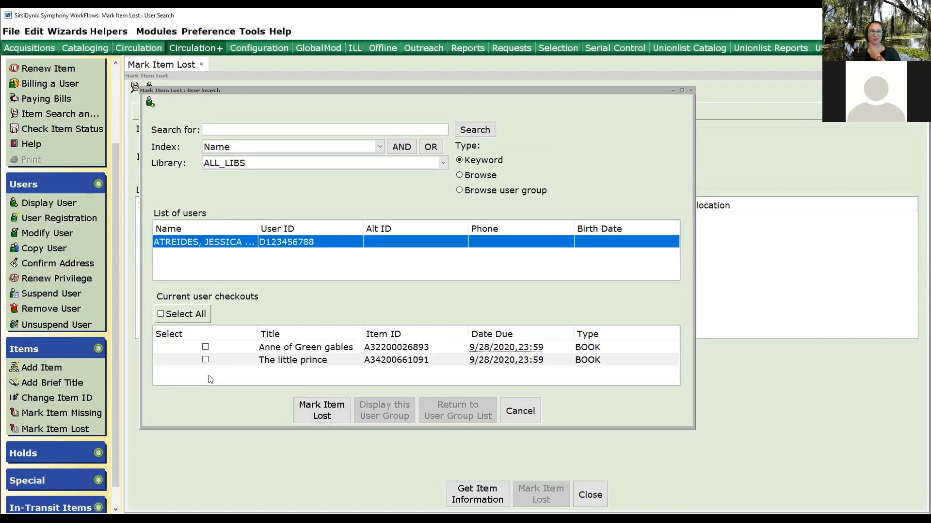
left_click(205, 361)
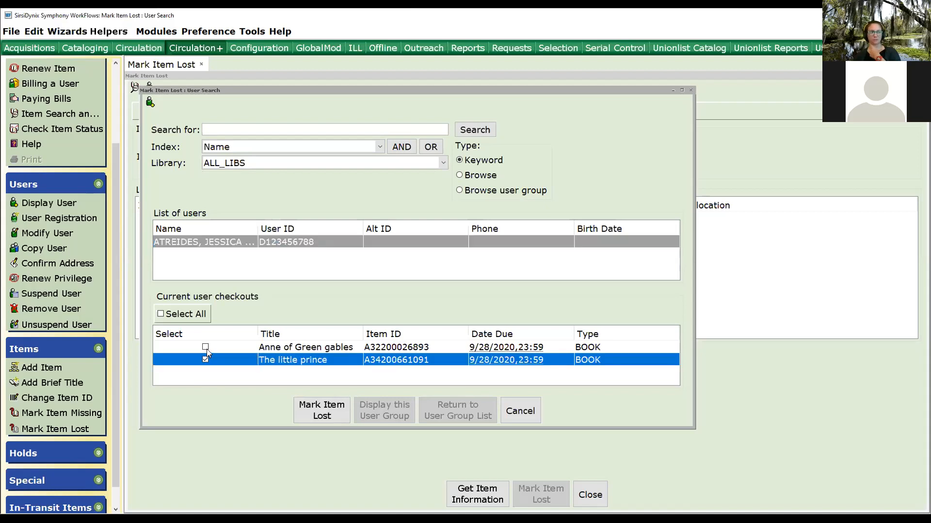
left_click(206, 348)
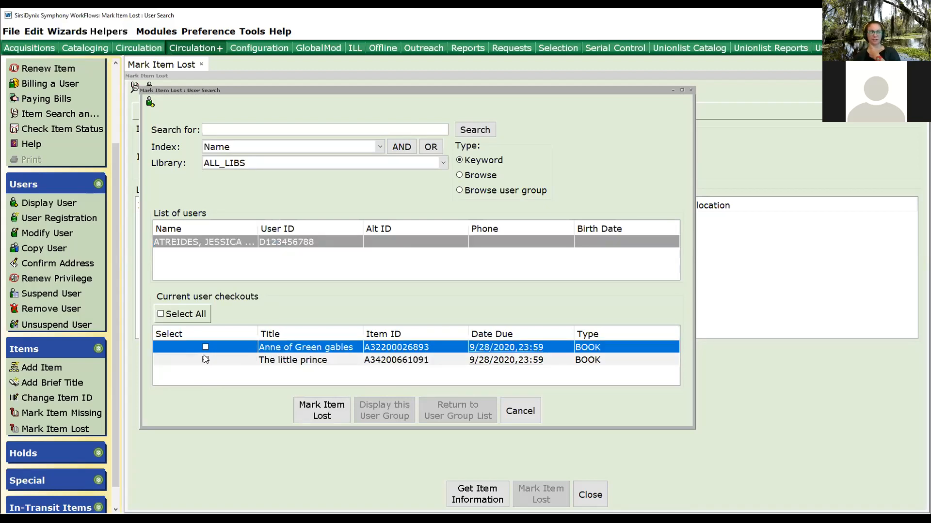
left_click(205, 360)
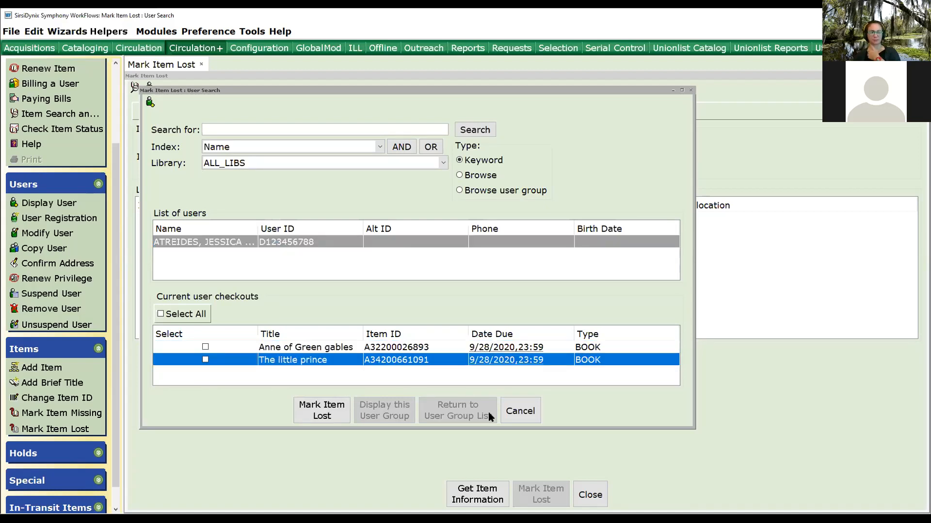
left_click(530, 412)
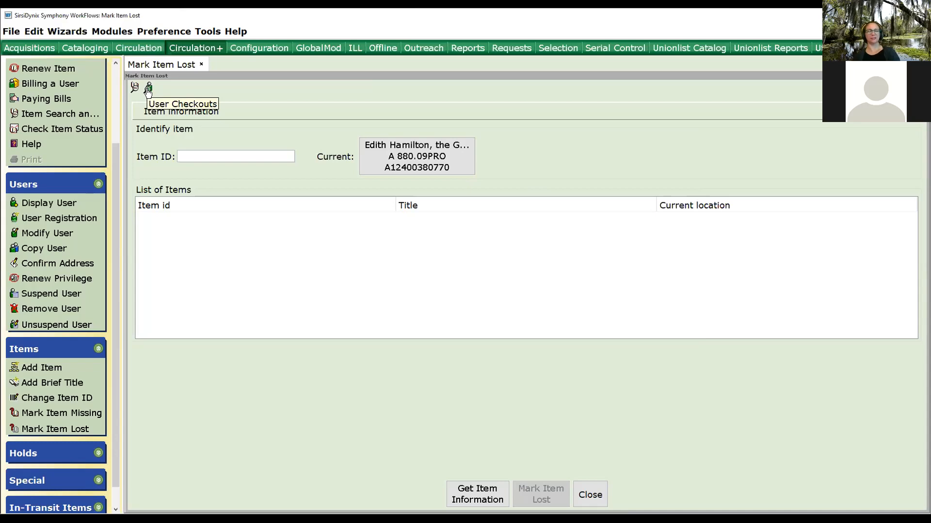
left_click(148, 90)
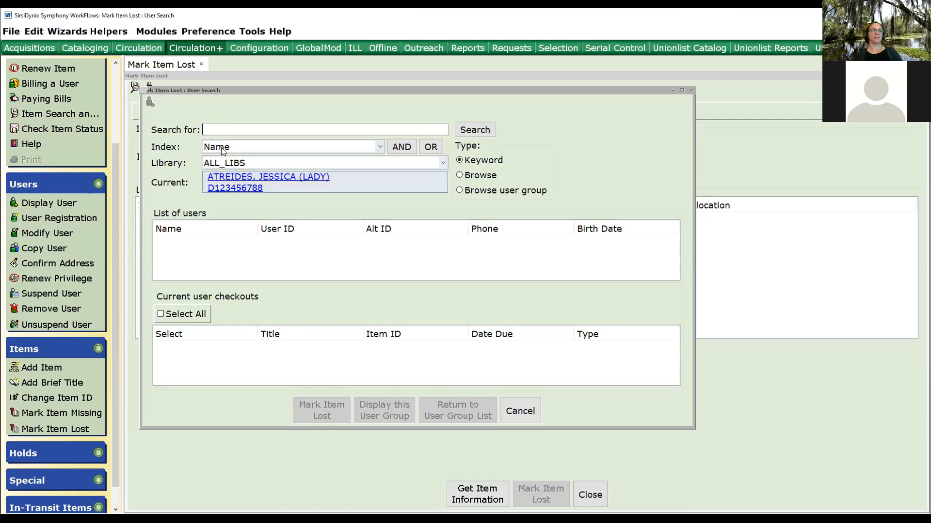
left_click(520, 411)
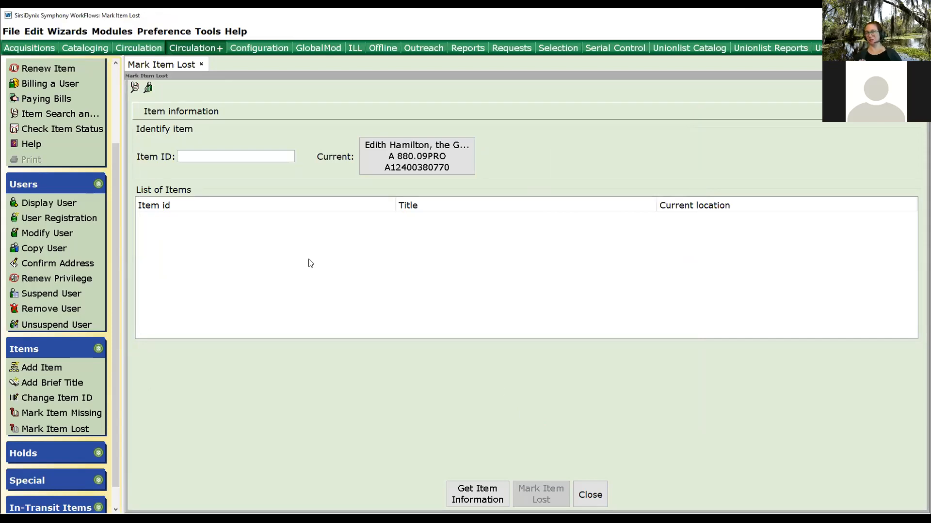
Try to mark a copy of Athena, found by a greek mythology title search, as lost.
left_click(134, 87)
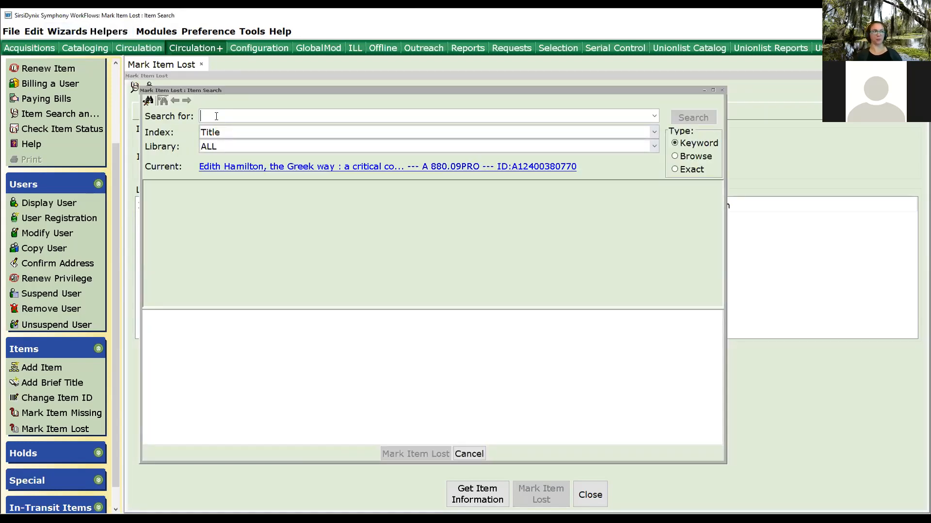
type("gr")
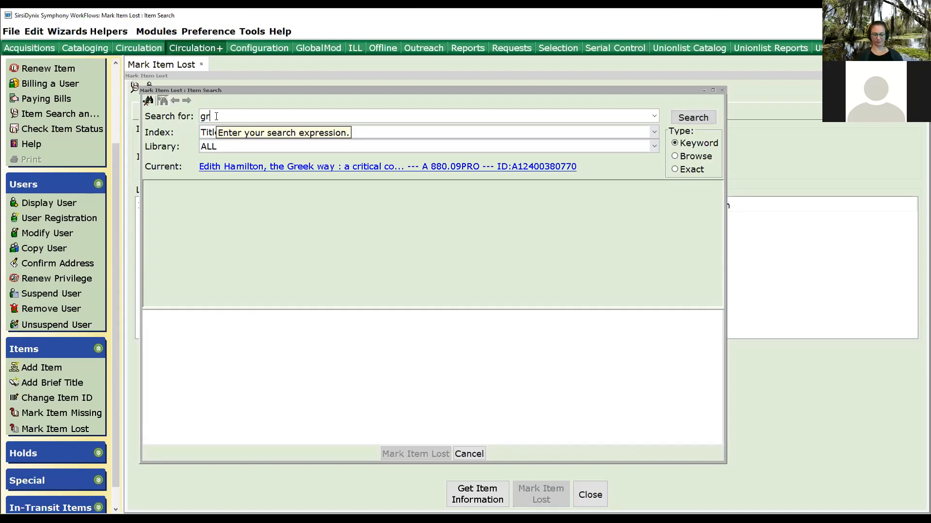
type("eek mythology")
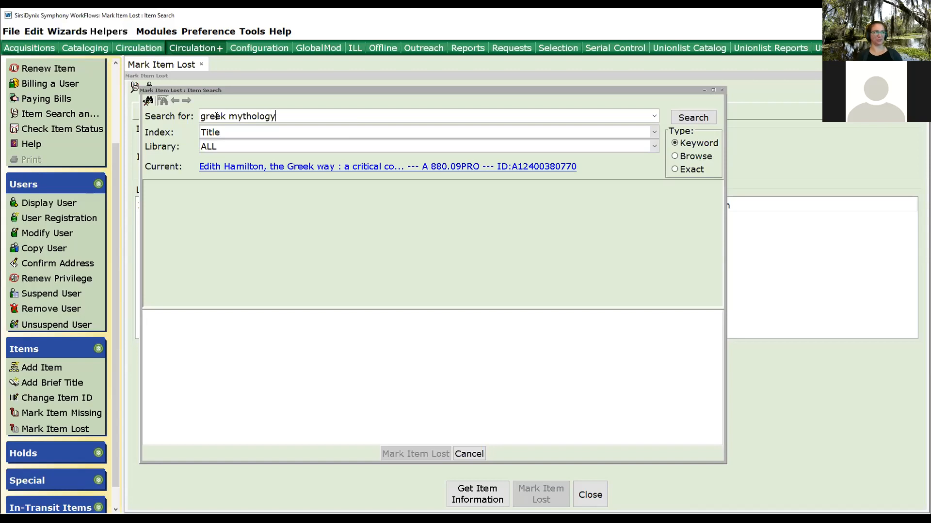
key("Return")
left_click(221, 271)
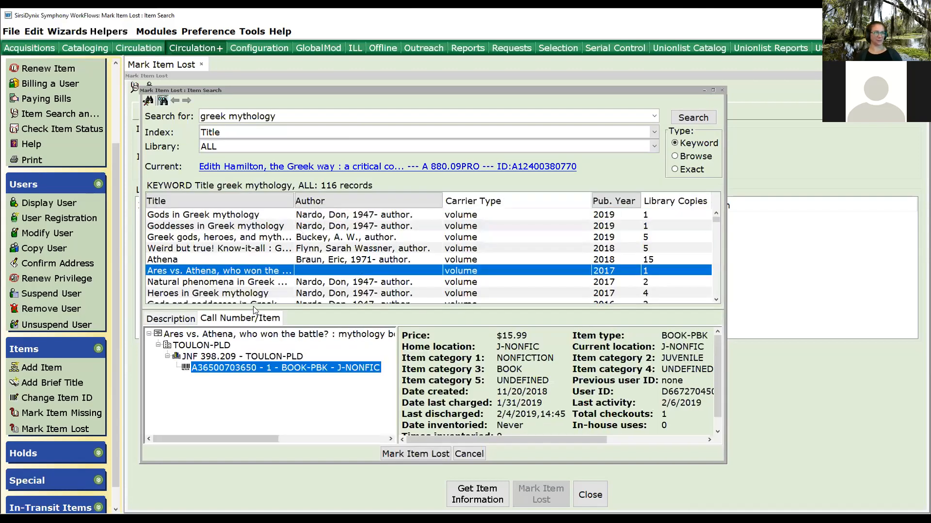
left_click(218, 260)
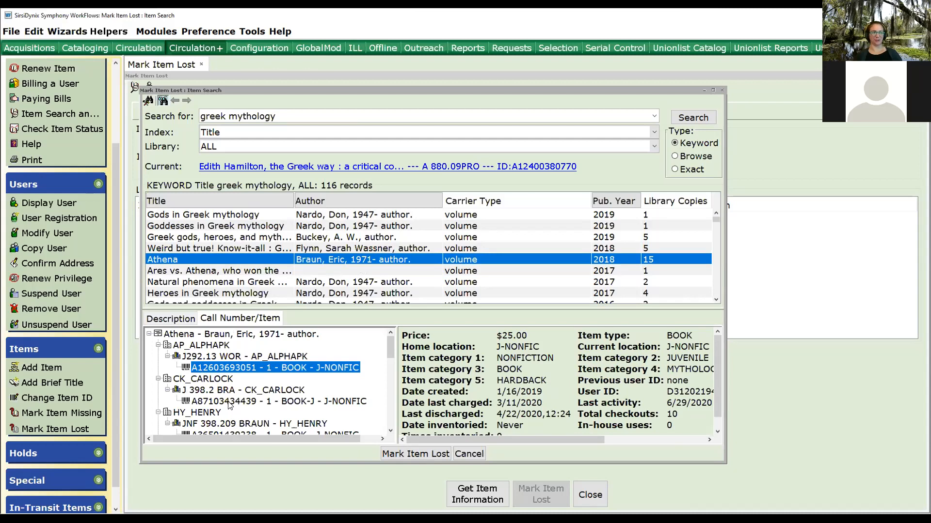
left_click(229, 402)
left_click(419, 455)
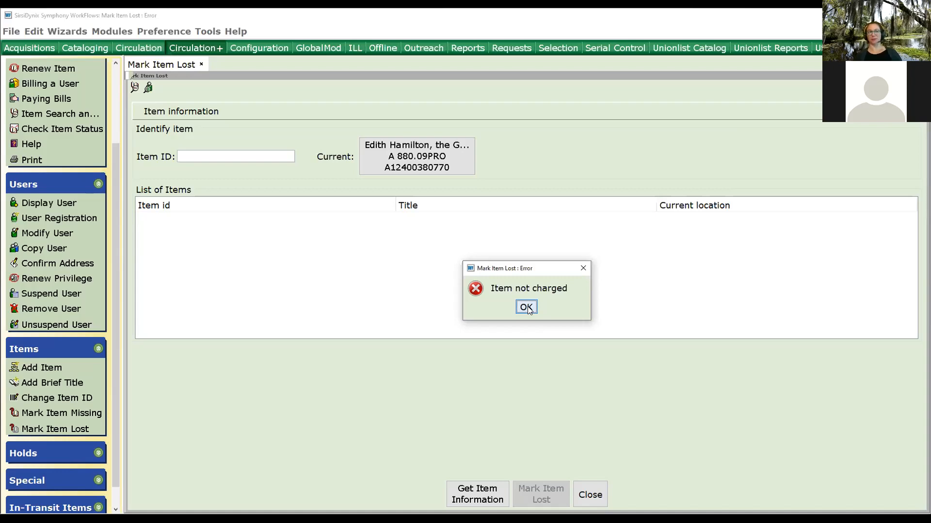
left_click(527, 308)
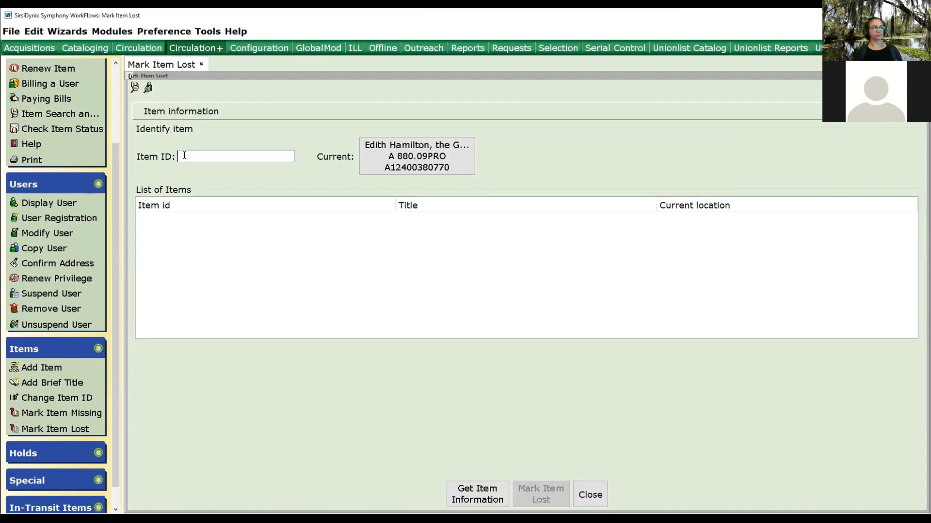
Pay all of the patron's bills with a 26.24 cash payment from the user's Bills display.
left_click(48, 204)
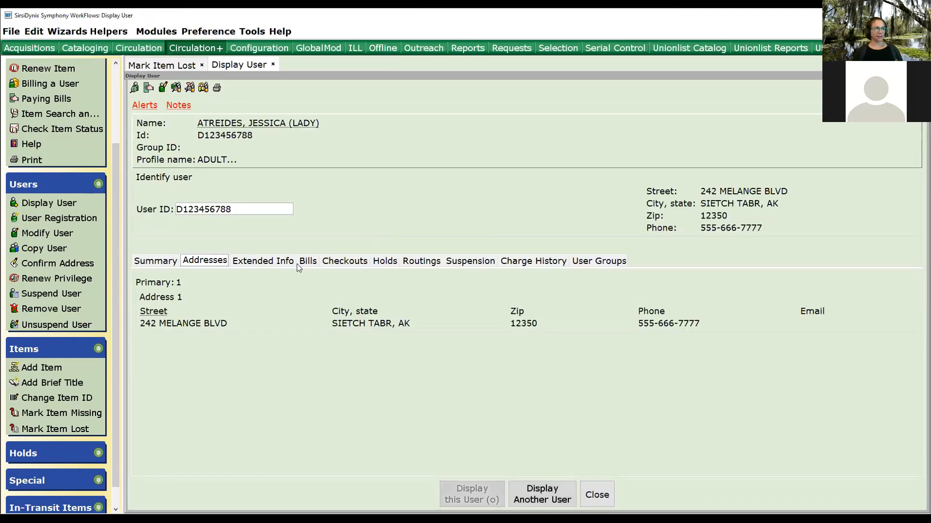
left_click(309, 261)
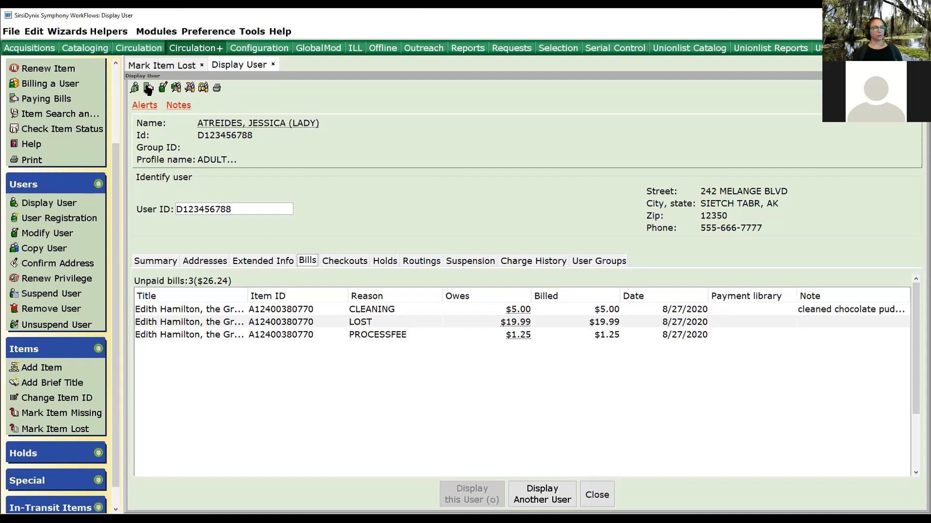
left_click(148, 90)
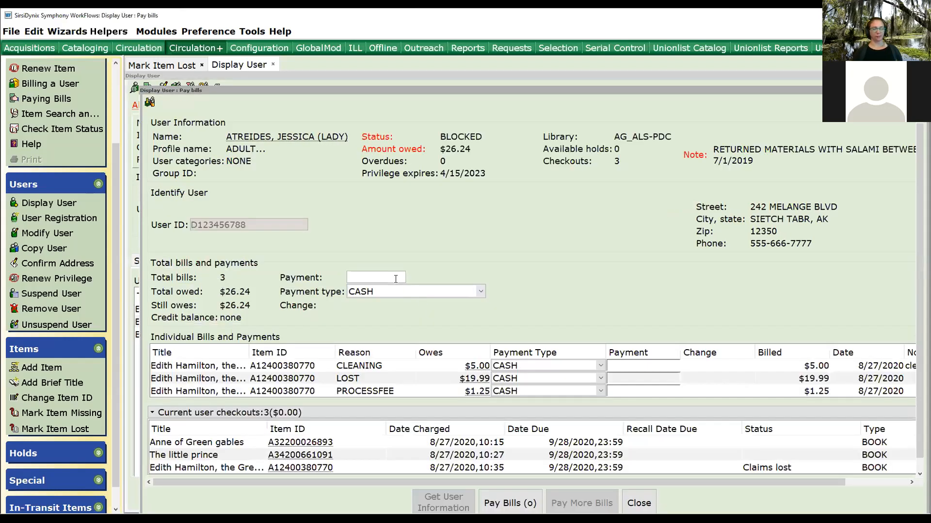
type("26.2")
type("4")
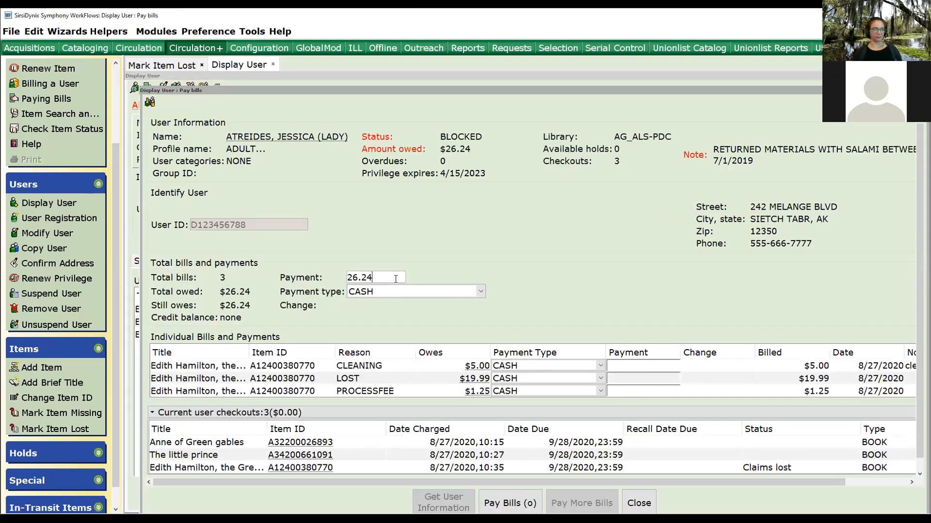
key("Return")
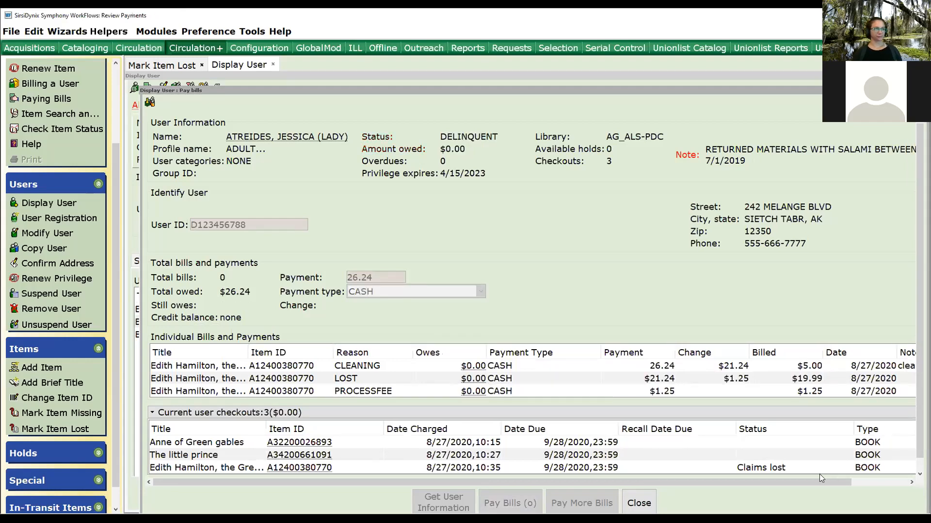
left_click(636, 503)
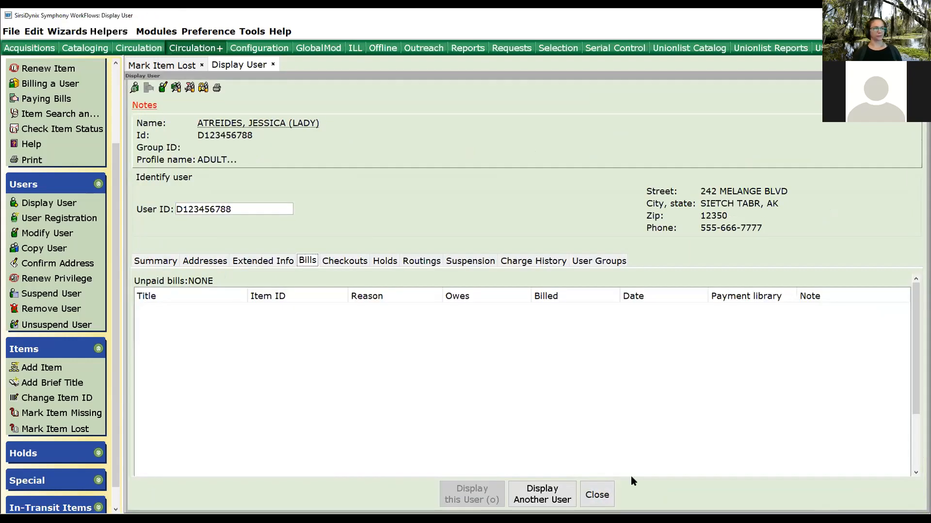
Open the current item, Edith Hamilton, the Greek way, in Item Search and Display and review its item information.
left_click(60, 114)
left_click(324, 167)
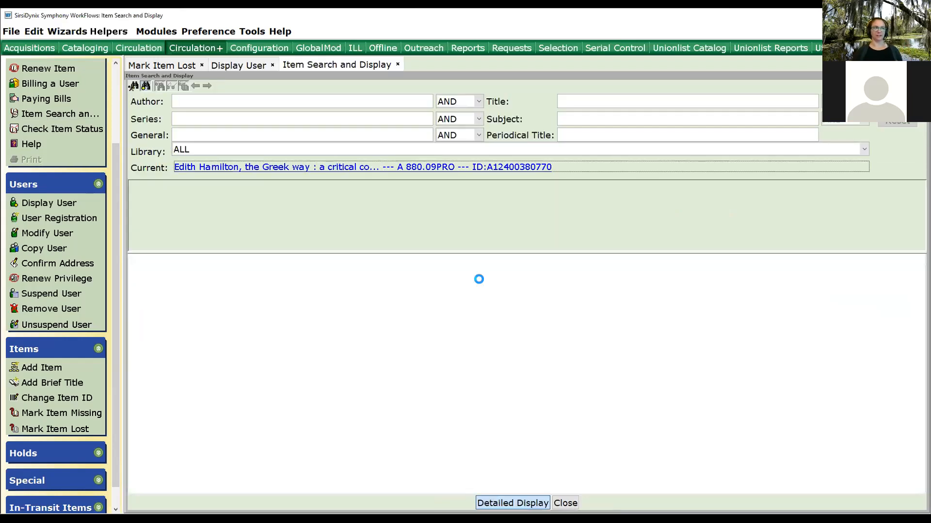
left_click(342, 124)
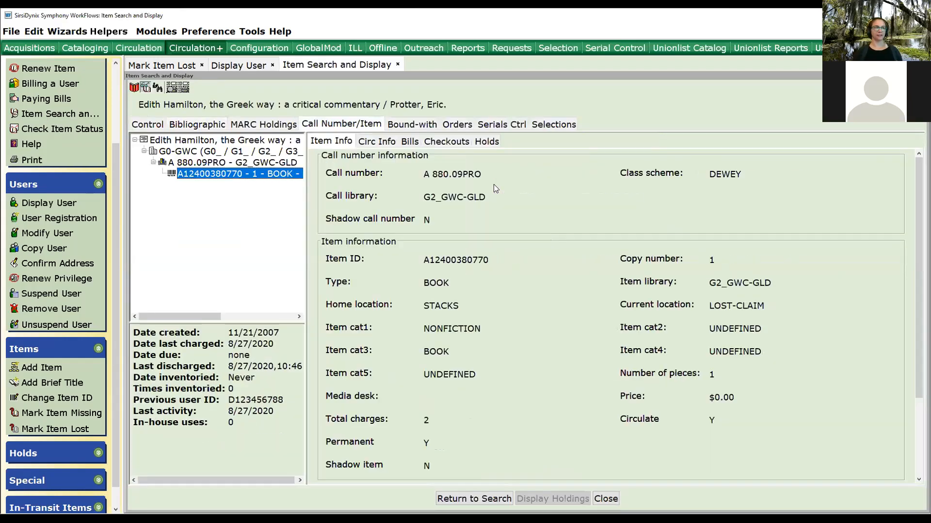
left_click_drag(204, 317, 165, 344)
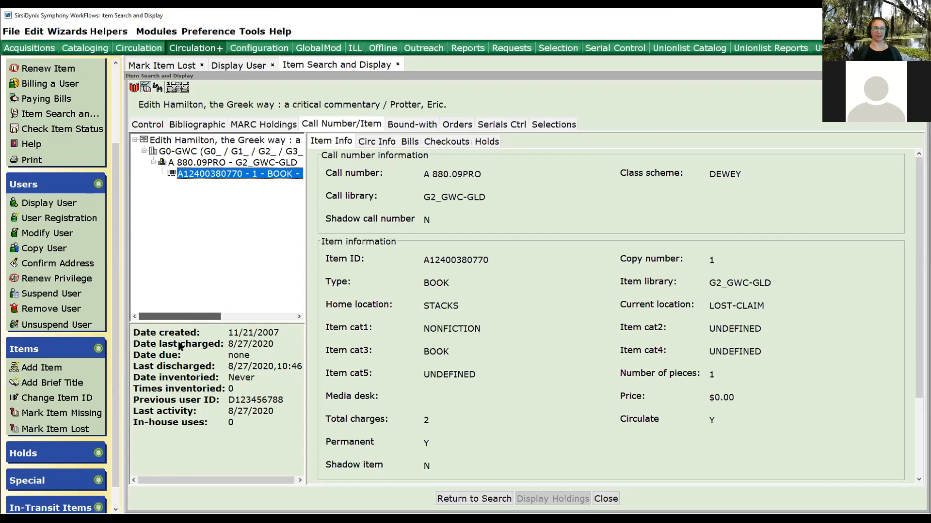
Discharge the current lost item, Edith Hamilton, the Greek way, acknowledging the lost warning and transit routing.
scroll(74, 324, "up", 3)
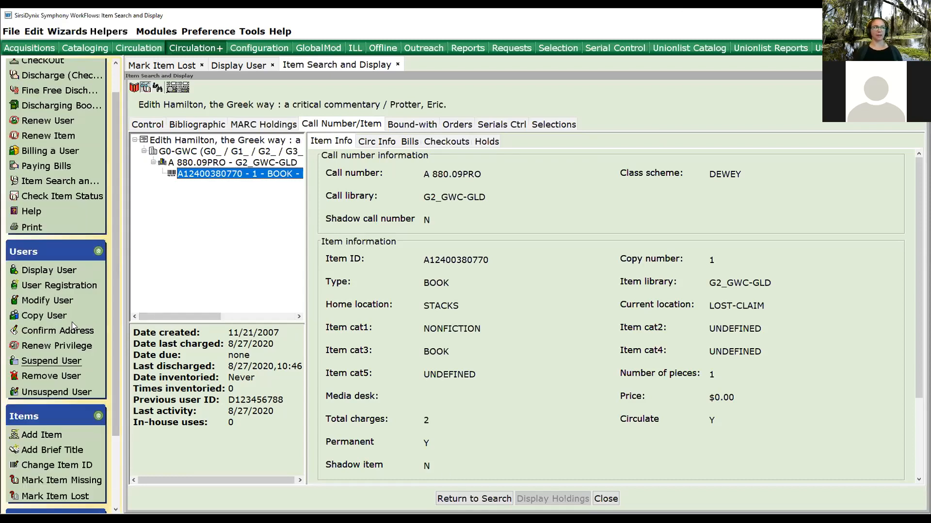
left_click(52, 110)
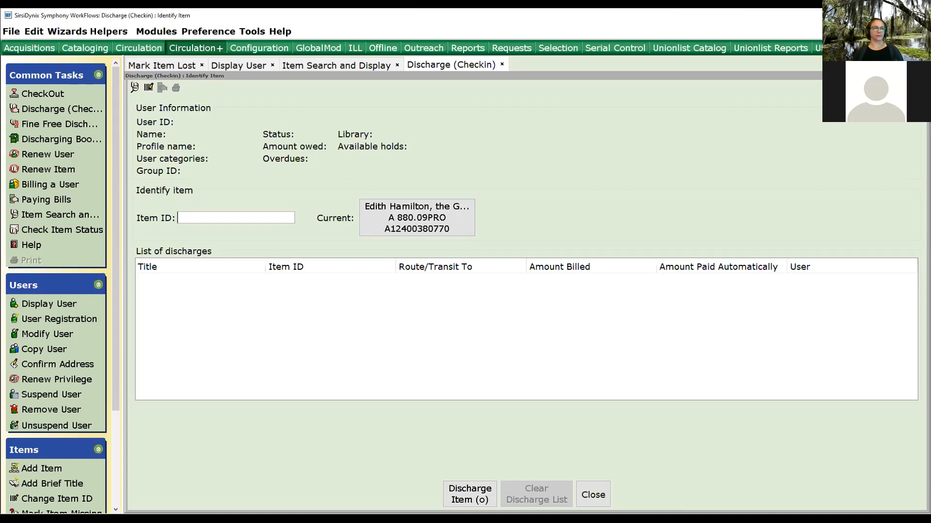
left_click(399, 209)
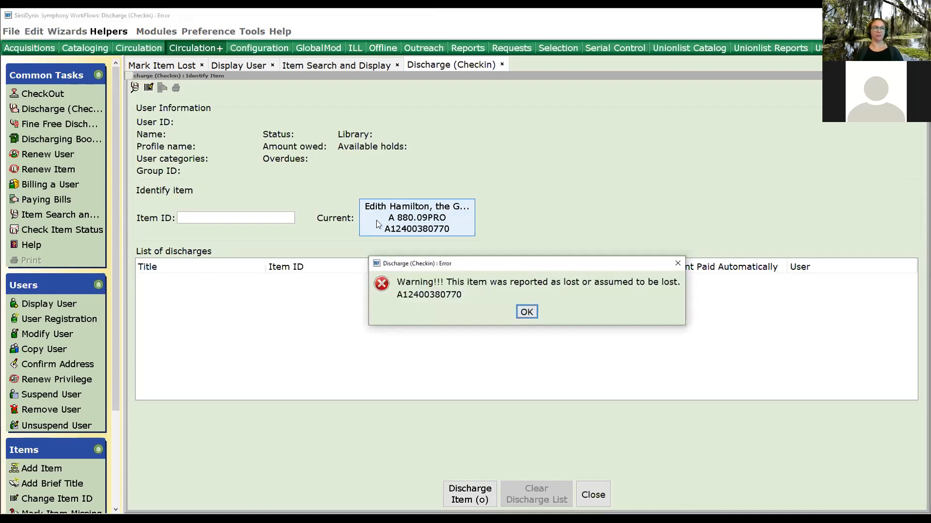
left_click(530, 312)
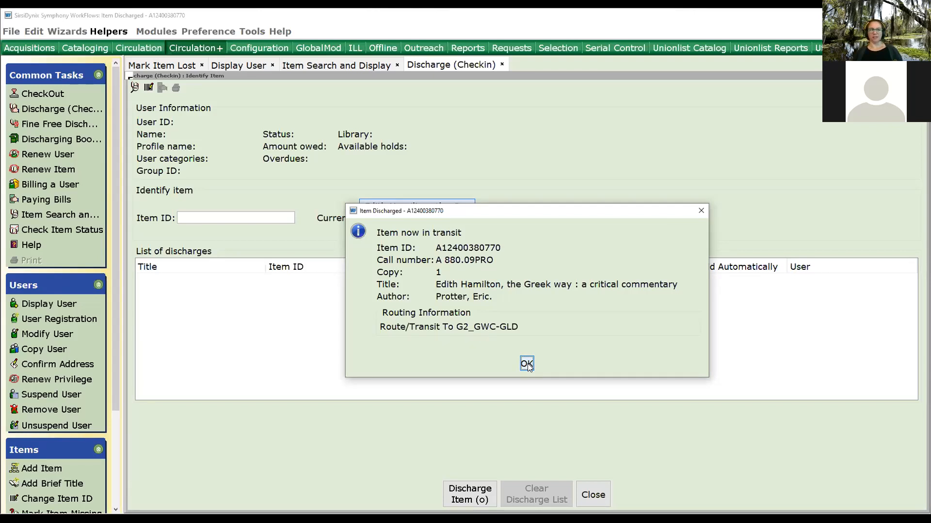
left_click(528, 363)
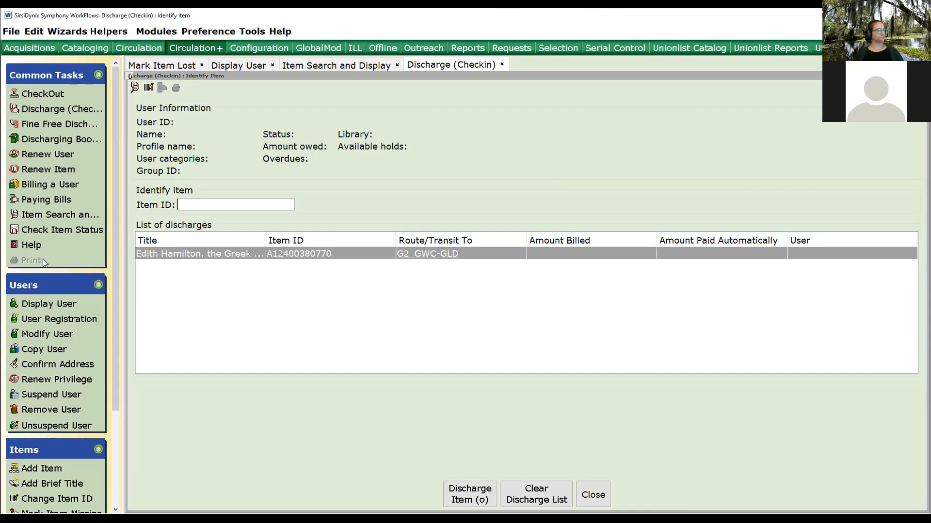
Open Pending Transits and switch it to show in-transit items for library AYER-PLD.
scroll(52, 269, "down", 3)
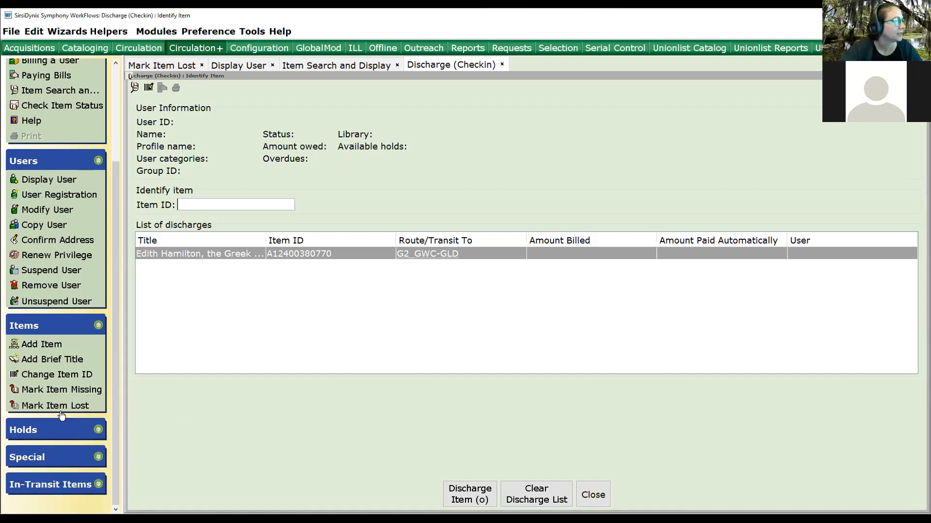
left_click(31, 429)
left_click(58, 454)
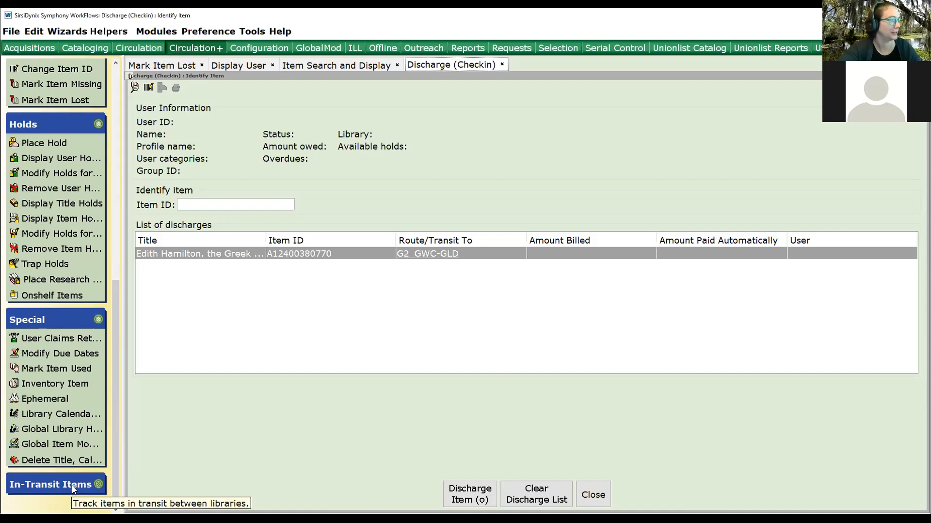
left_click(72, 485)
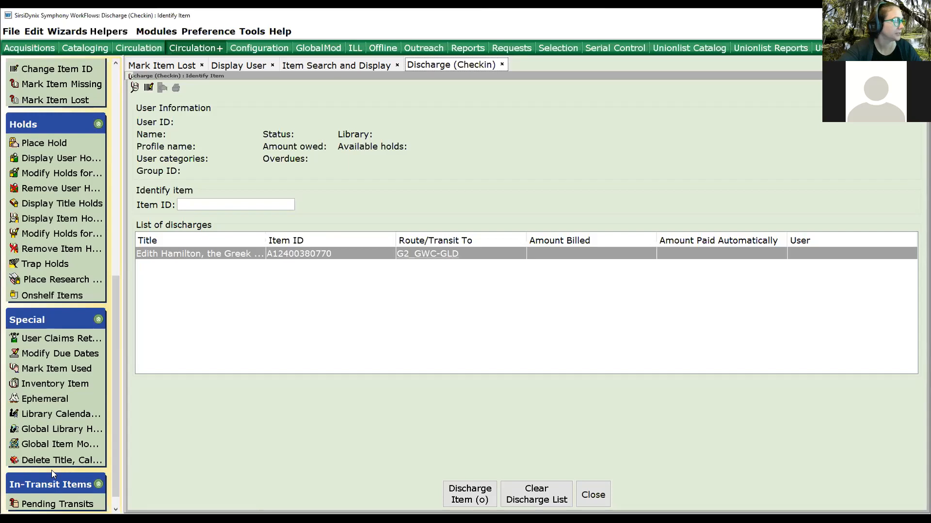
scroll(40, 356, "down", 1)
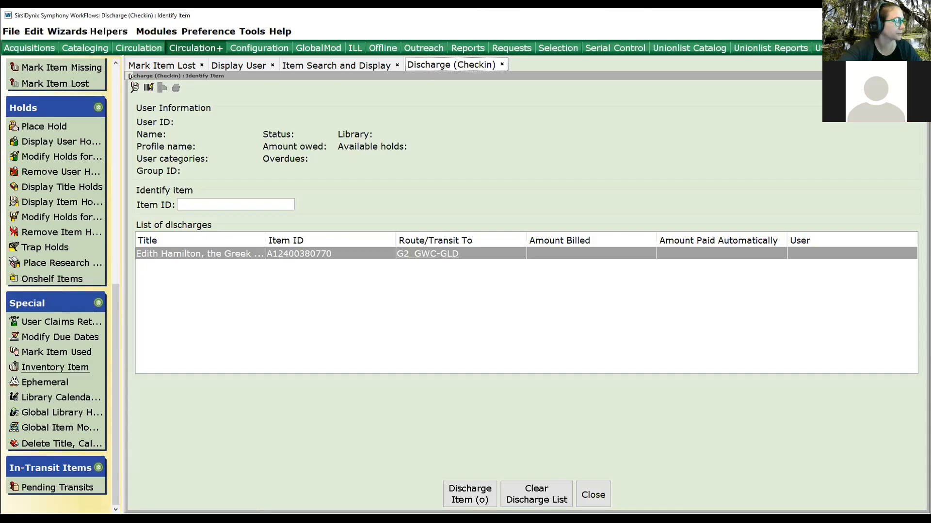
left_click(72, 490)
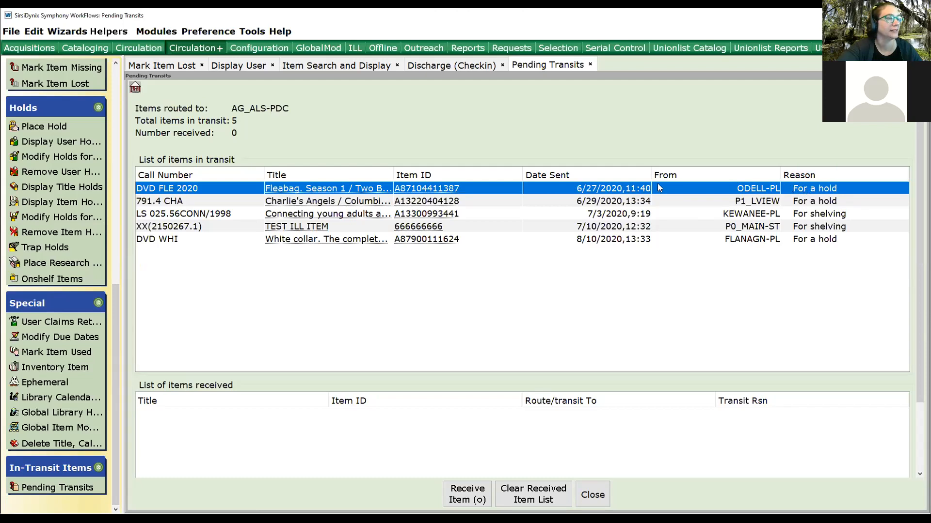
left_click(136, 87)
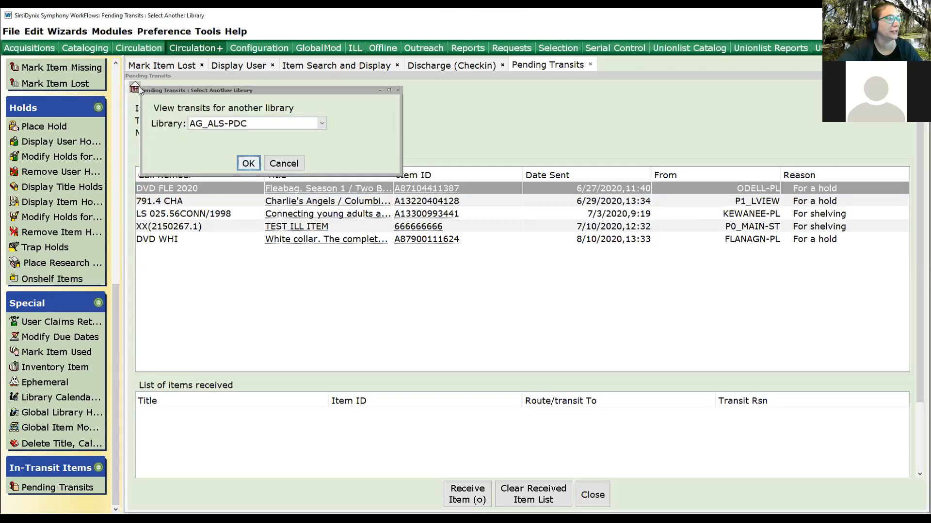
left_click(321, 124)
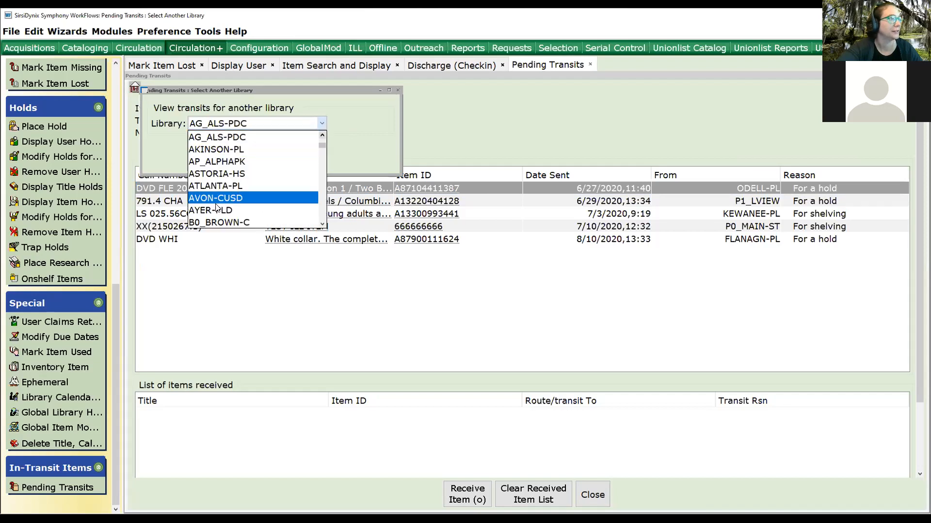
left_click(211, 210)
left_click(245, 165)
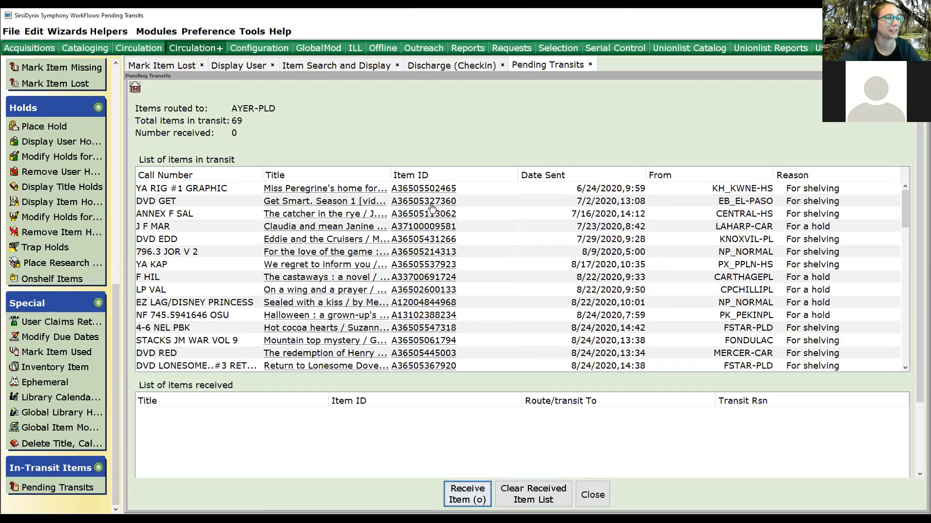
Browse the AYER-PLD in-transit list and view the bibliographic details of Where the crawdads sing.
scroll(685, 291, "down", 5)
scroll(690, 291, "up", 3)
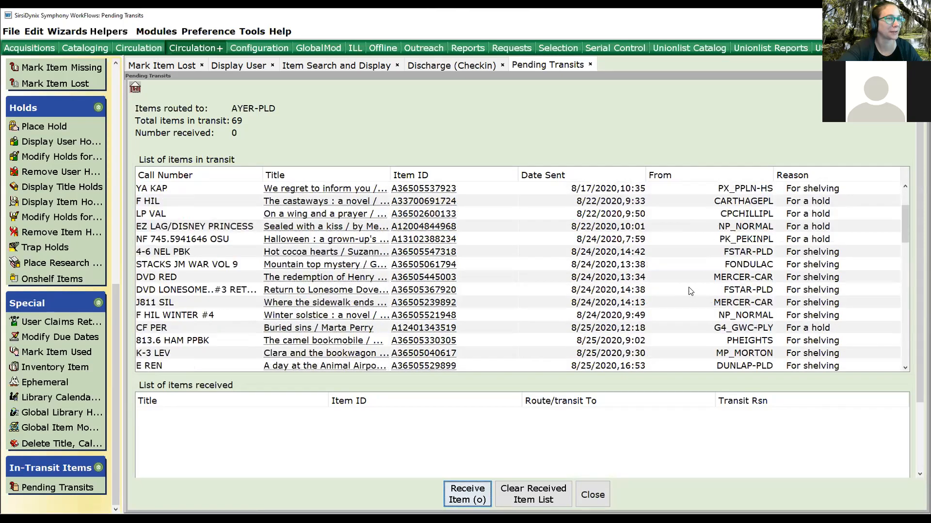
scroll(690, 291, "up", 2)
scroll(417, 265, "down", 9)
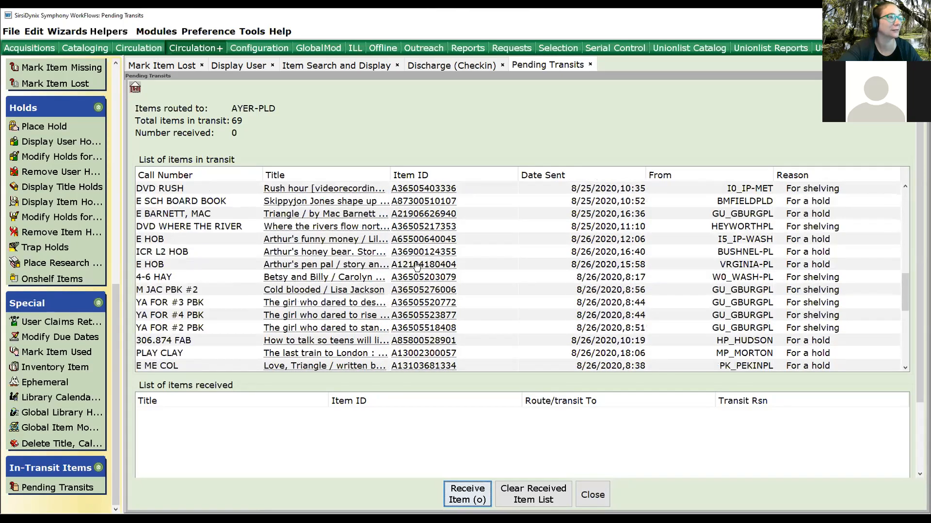
scroll(417, 266, "down", 6)
left_click(328, 254)
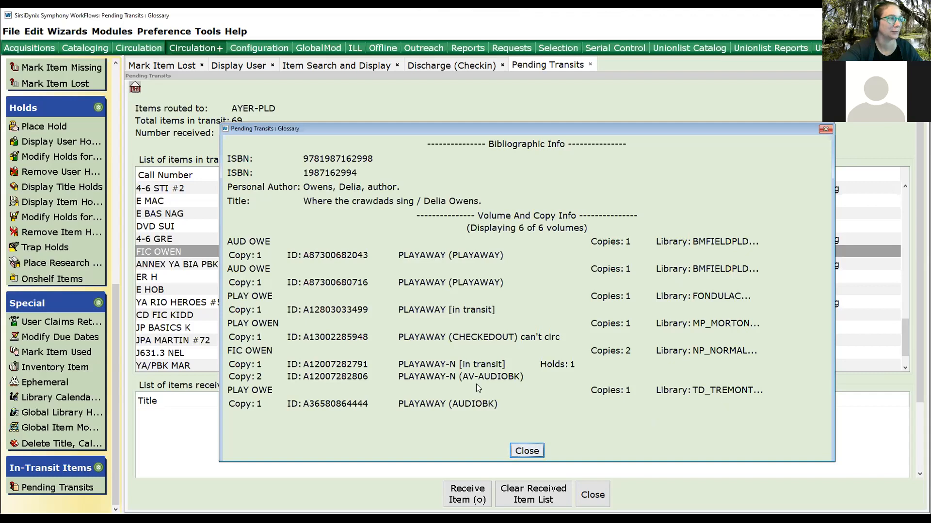
left_click(537, 453)
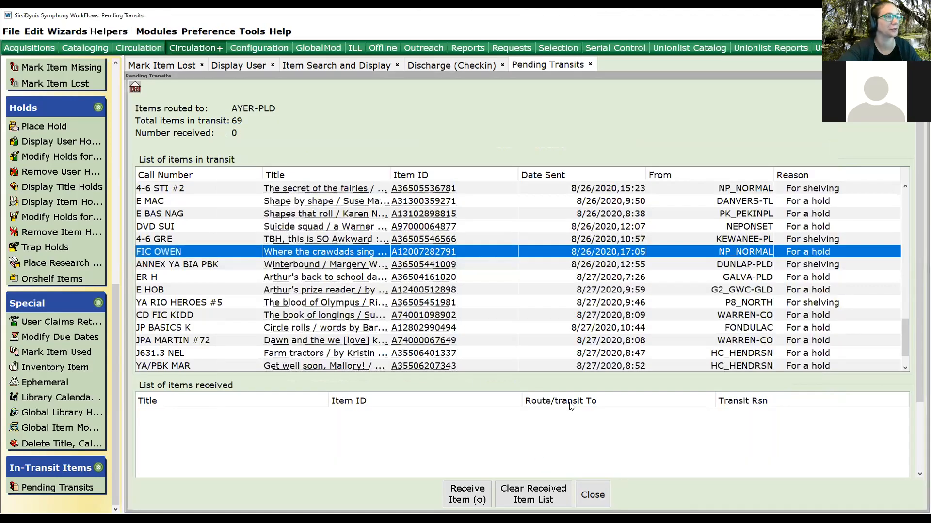
Close the Pending Transits, Discharge, Item Search and Display, Display User and Mark Item Lost windows.
left_click(594, 497)
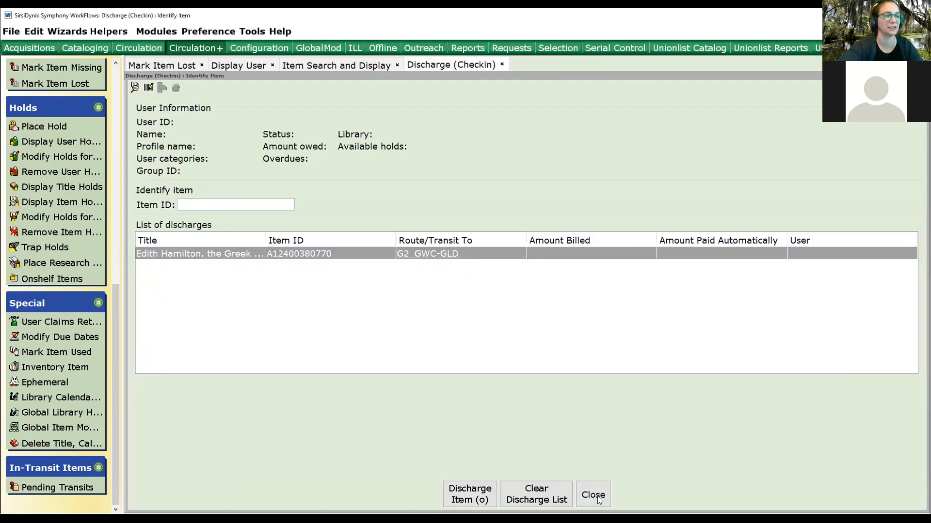
left_click(597, 500)
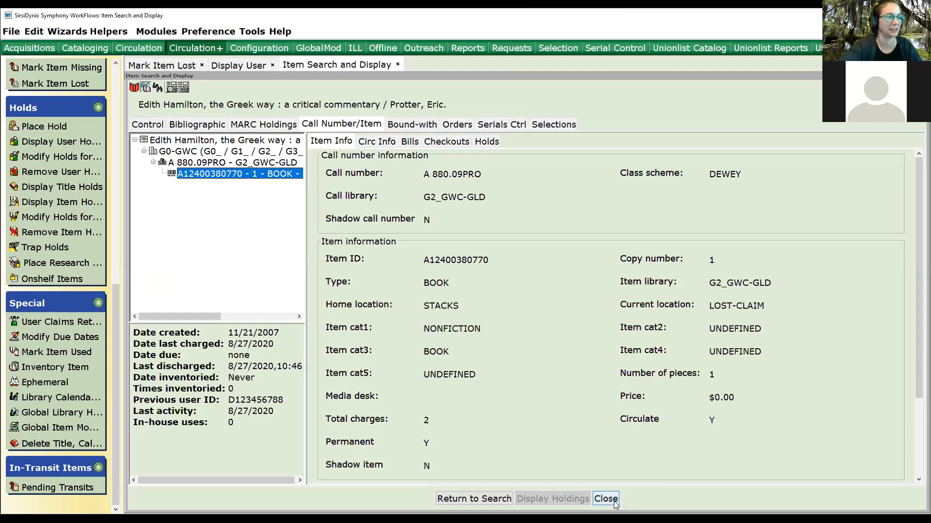
left_click(615, 502)
left_click(604, 498)
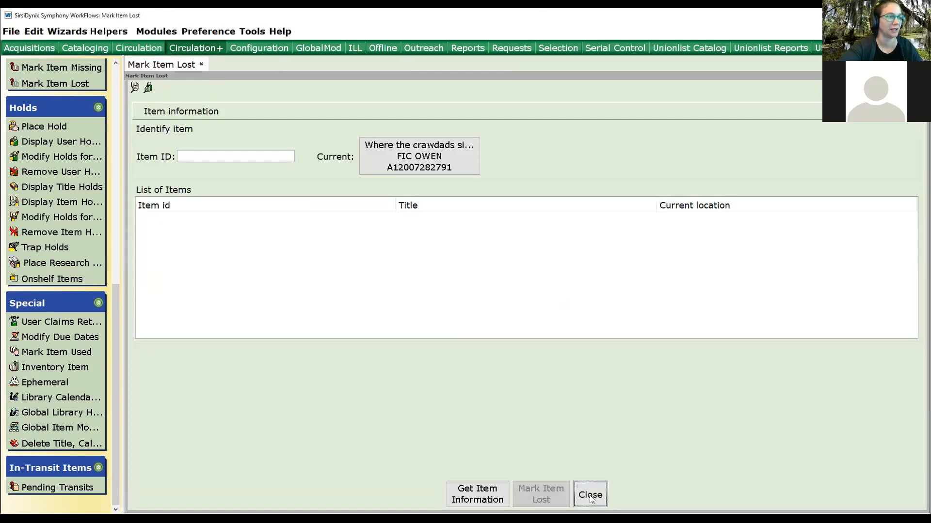
left_click(589, 495)
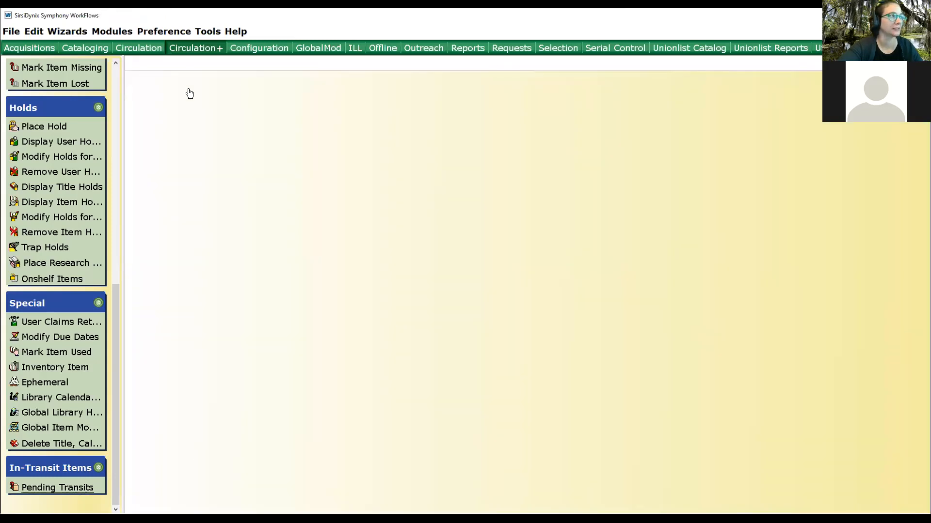